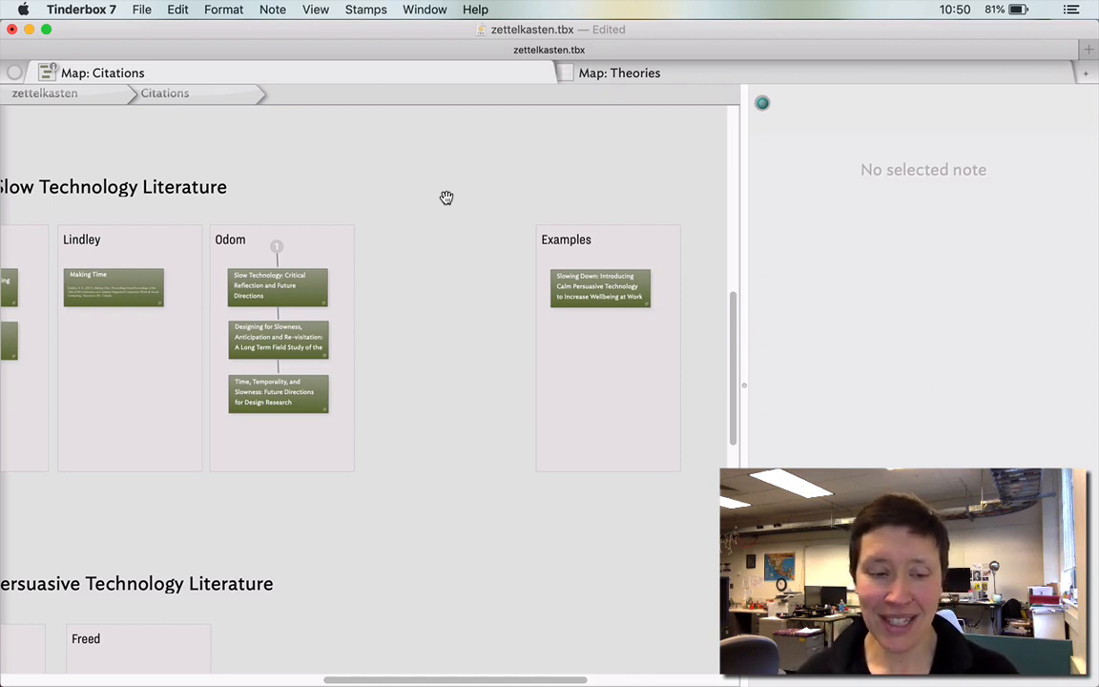
Switch to Bookends and bring the 2016 "Unselfconscious interaction" reference into Tinderbox's Citations map as a note just above the Persuasive Technology heading
key("super+Tab")
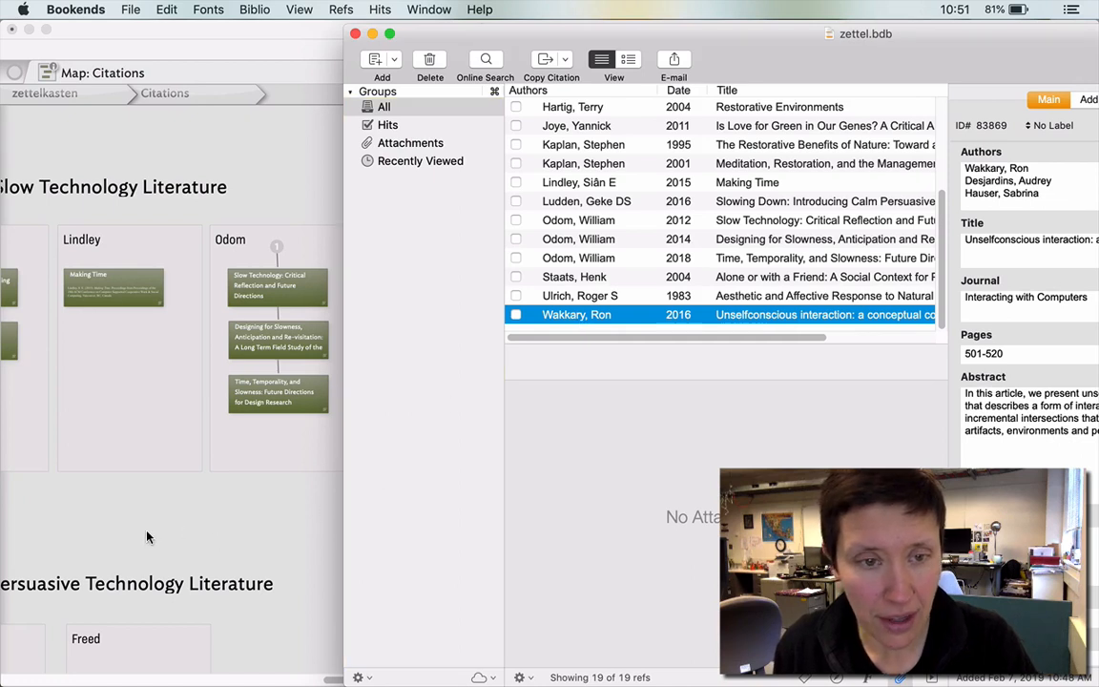
left_click_drag(577, 315, 146, 532)
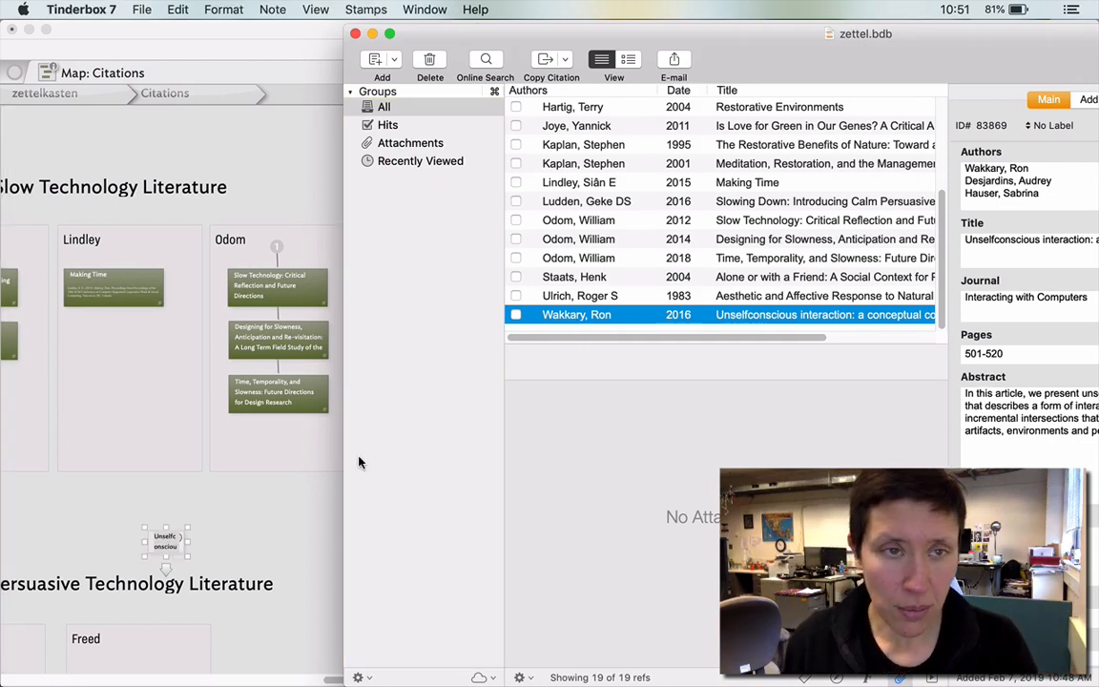
left_click(193, 507)
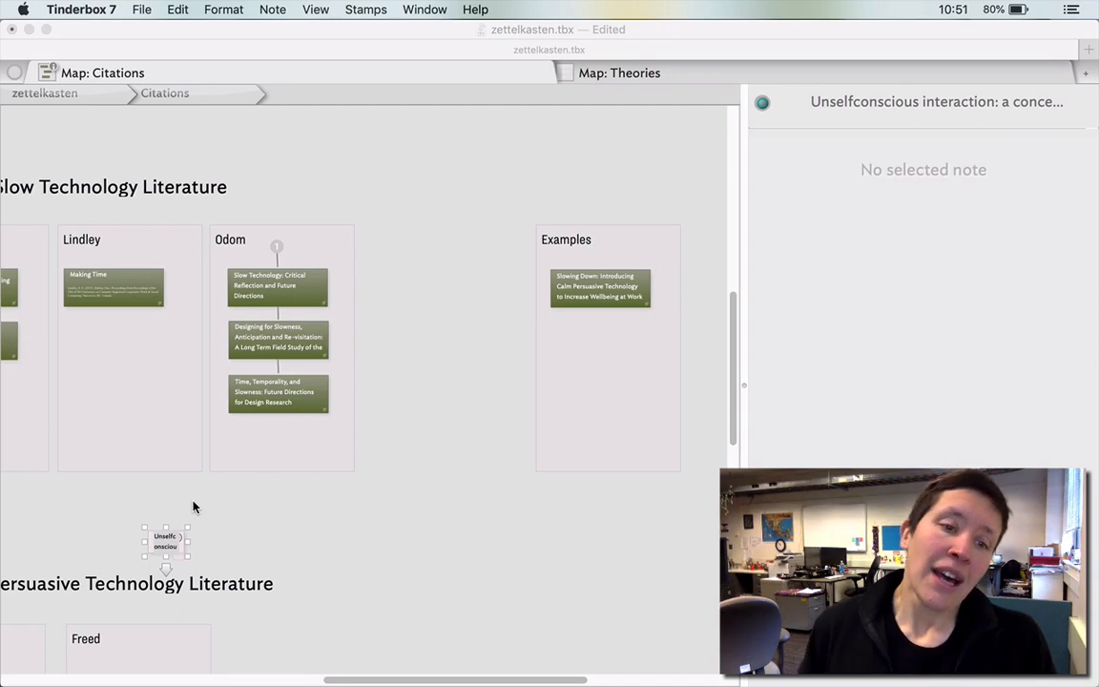
left_click(194, 505)
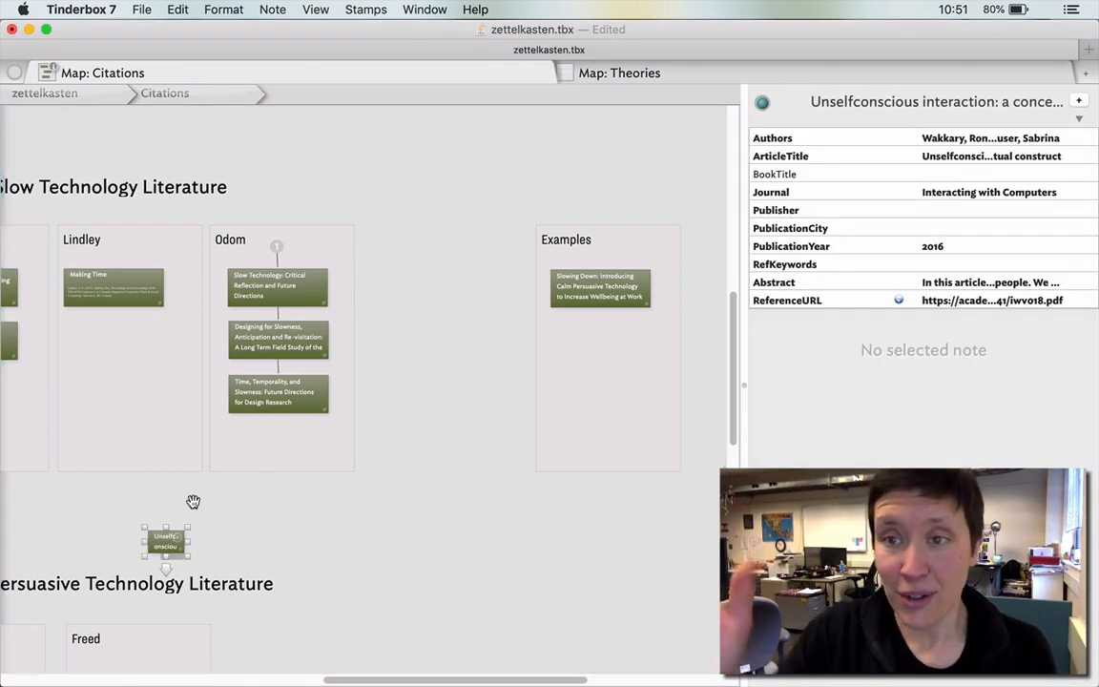
Enlarge the new "Unselfconscious interaction" note to show its full title and move it into the gap before the Slow Technology section's Examples column
key("F11")
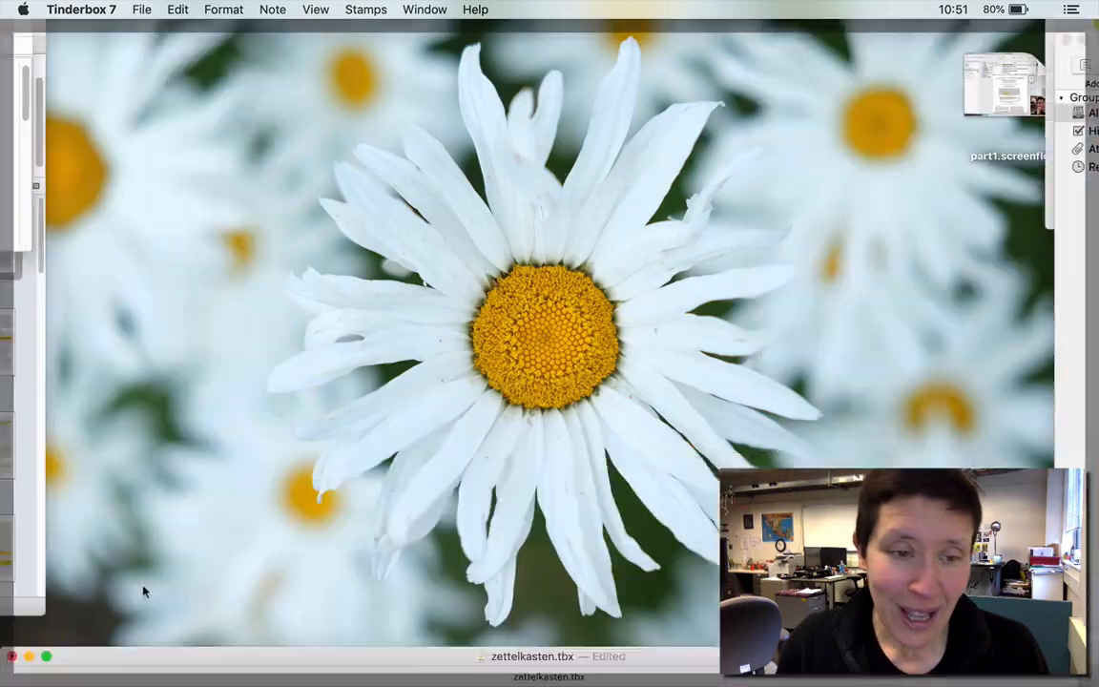
key("F11")
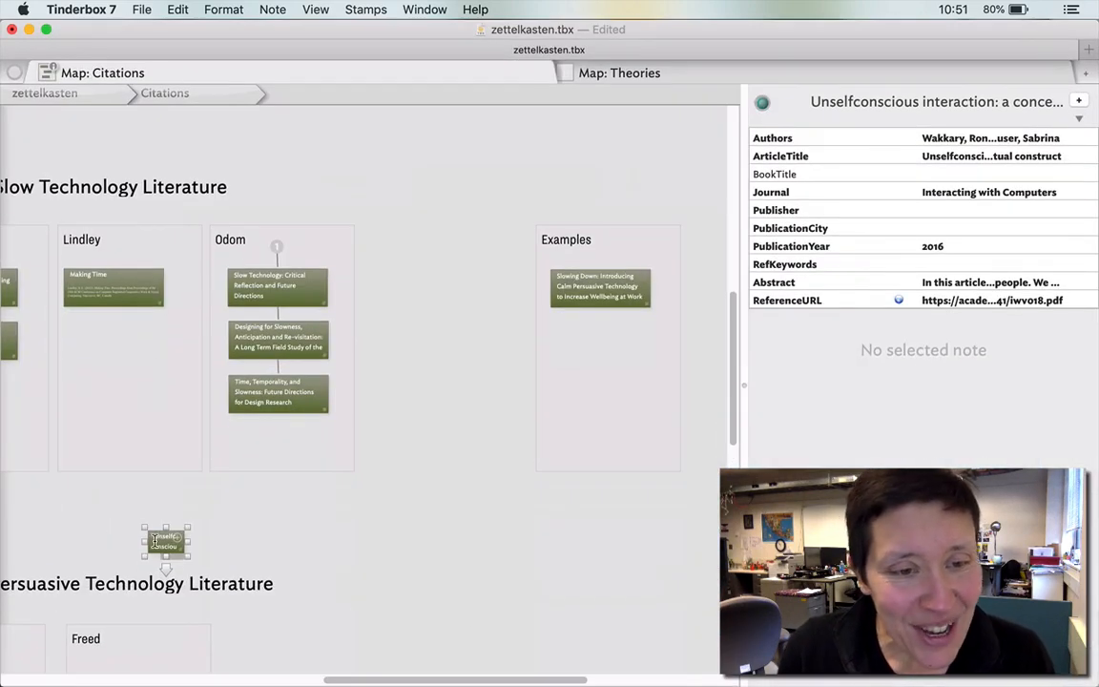
left_click_drag(188, 562, 258, 571)
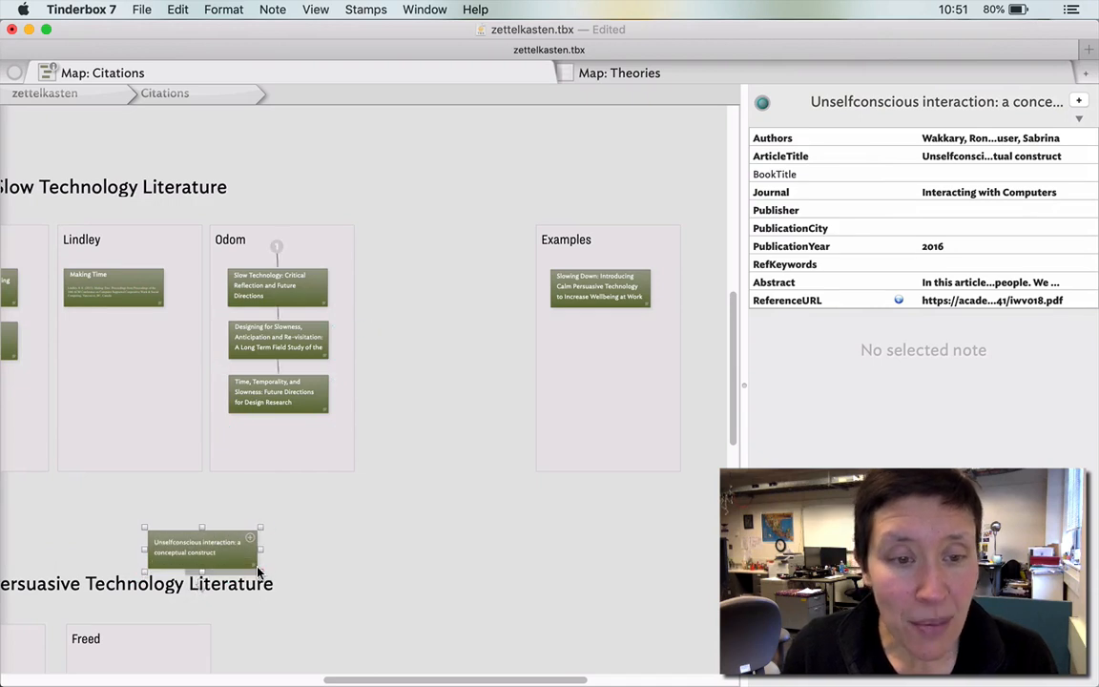
left_click(304, 565)
left_click(338, 510)
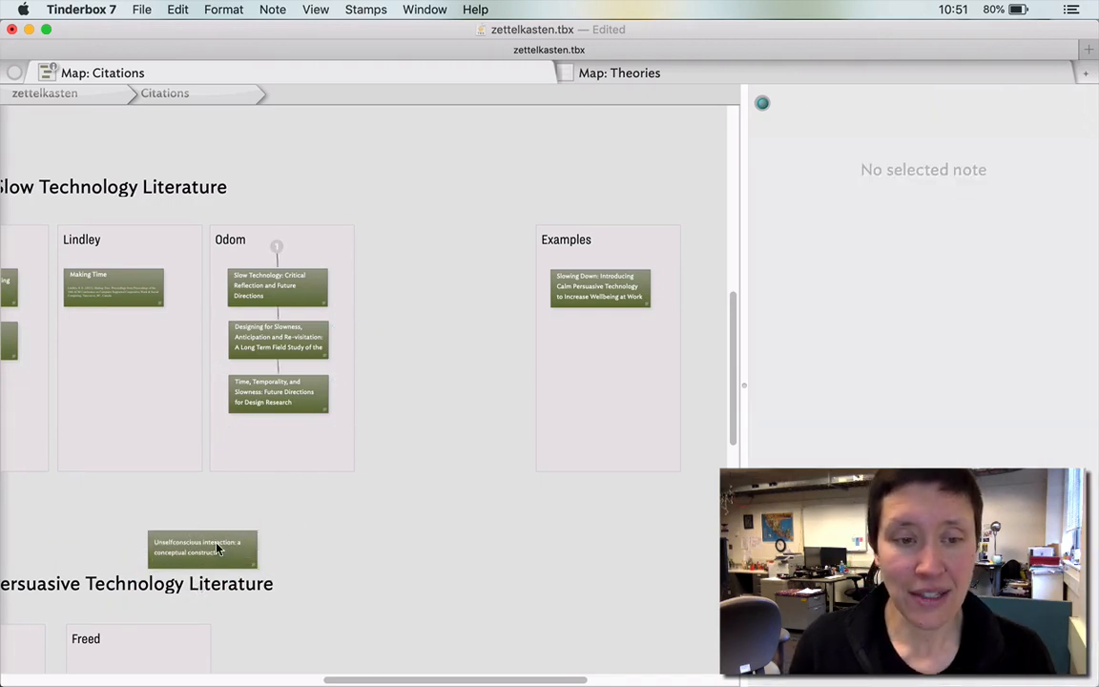
left_click_drag(188, 541, 422, 268)
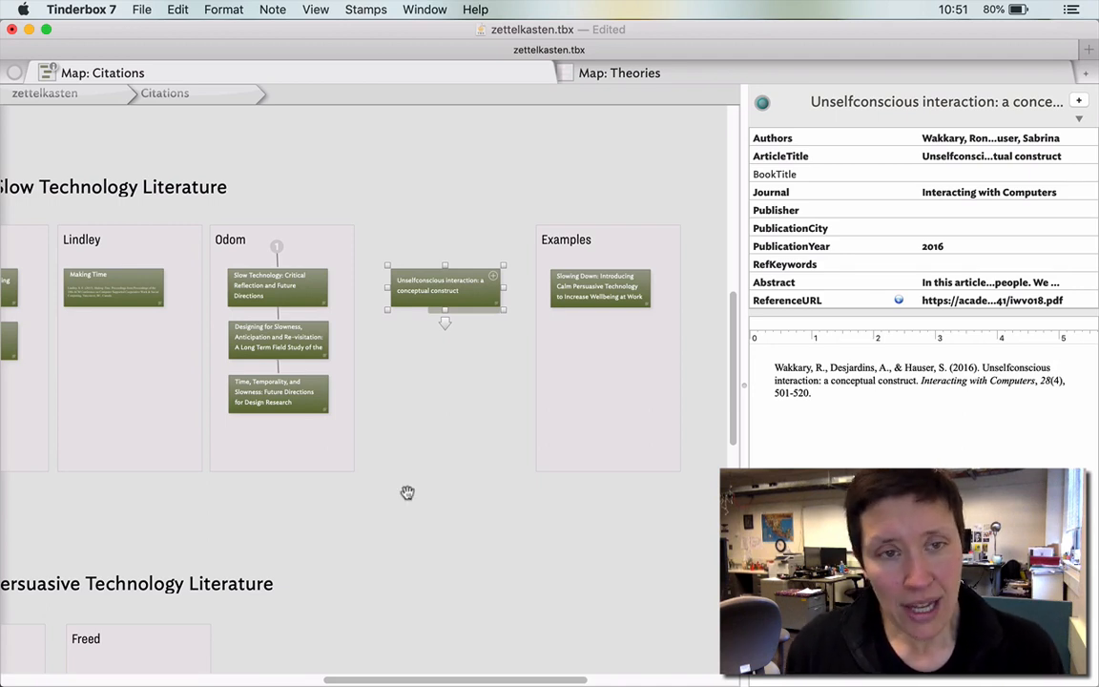
Examine how the Restorative Environment and Slow Technology literature sections arrange their papers in author columns
scroll(429, 517, "left", 5)
scroll(427, 518, "left", 1)
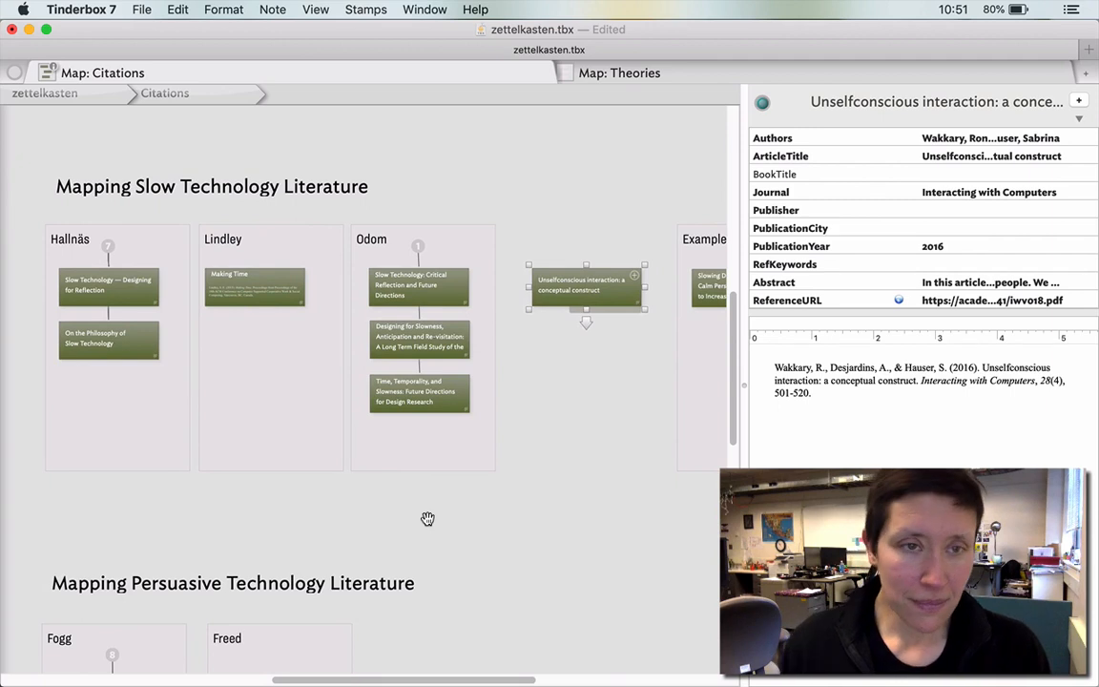
scroll(428, 518, "up", 10)
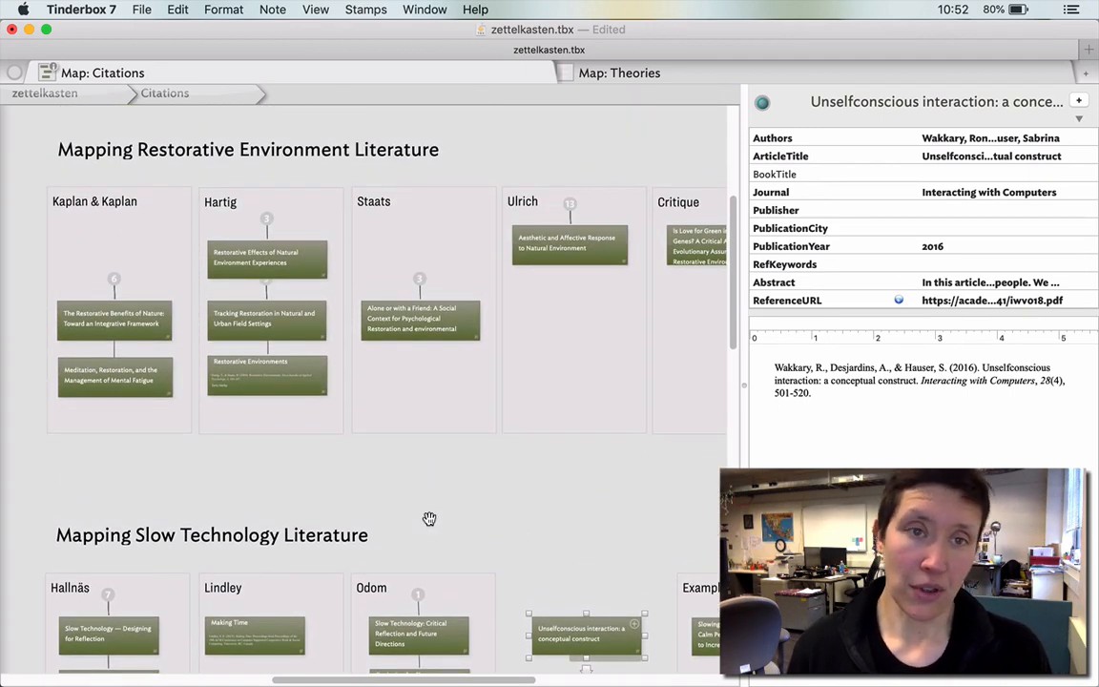
scroll(442, 491, "right", 7)
scroll(442, 490, "left", 6)
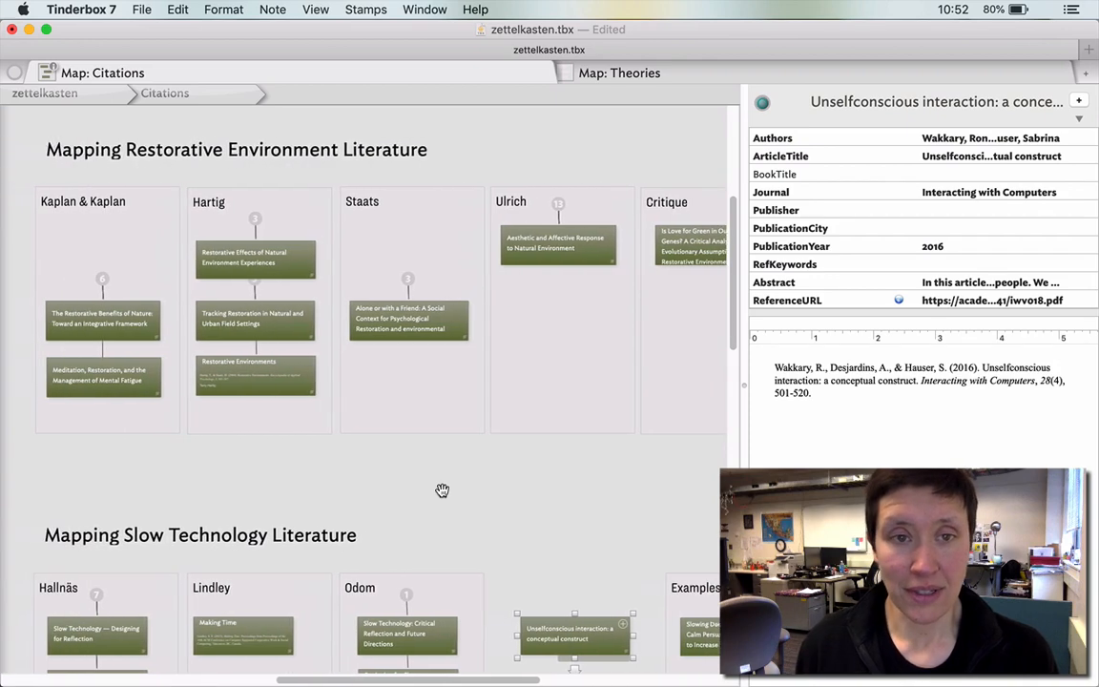
scroll(442, 490, "left", 1)
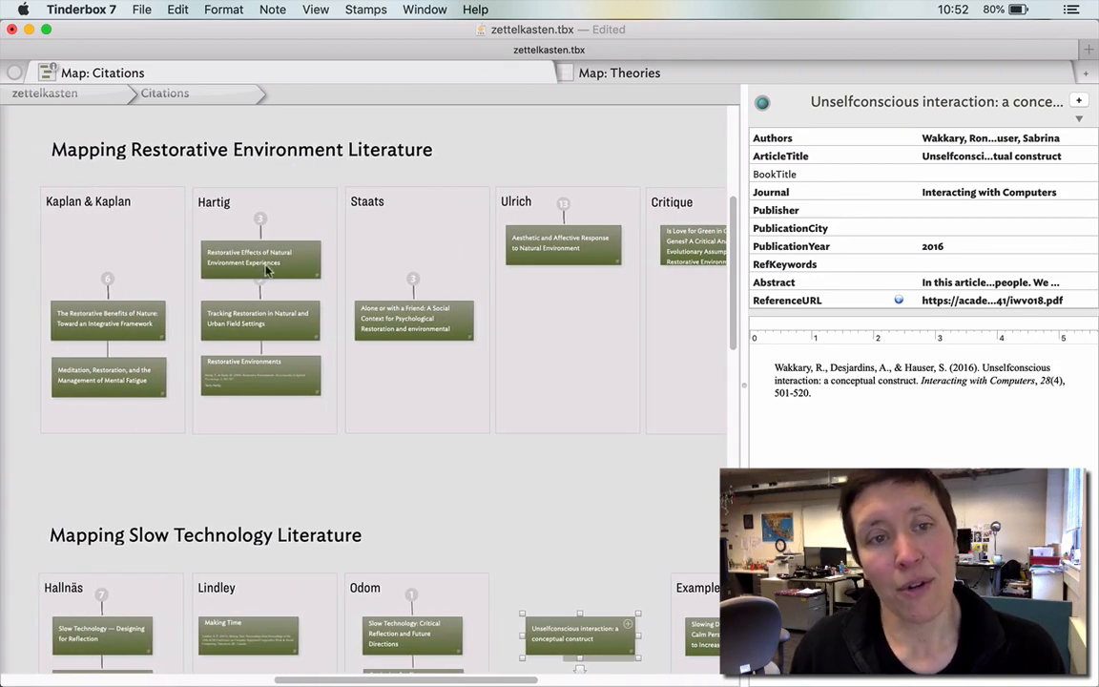
scroll(454, 531, "down", 2)
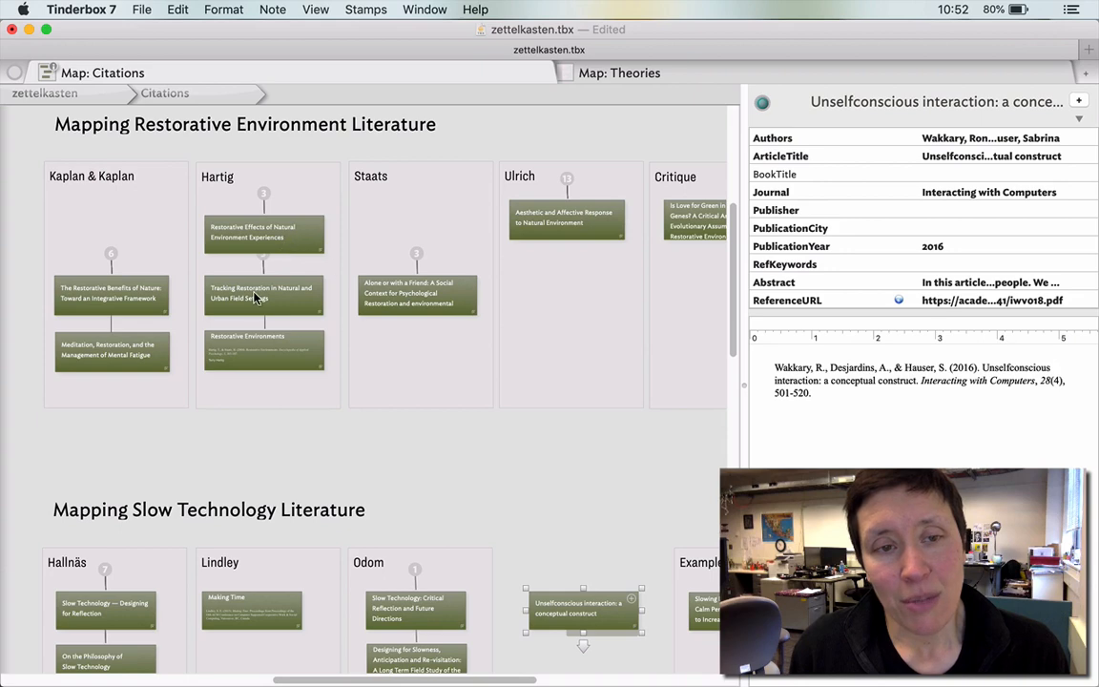
scroll(468, 487, "down", 5)
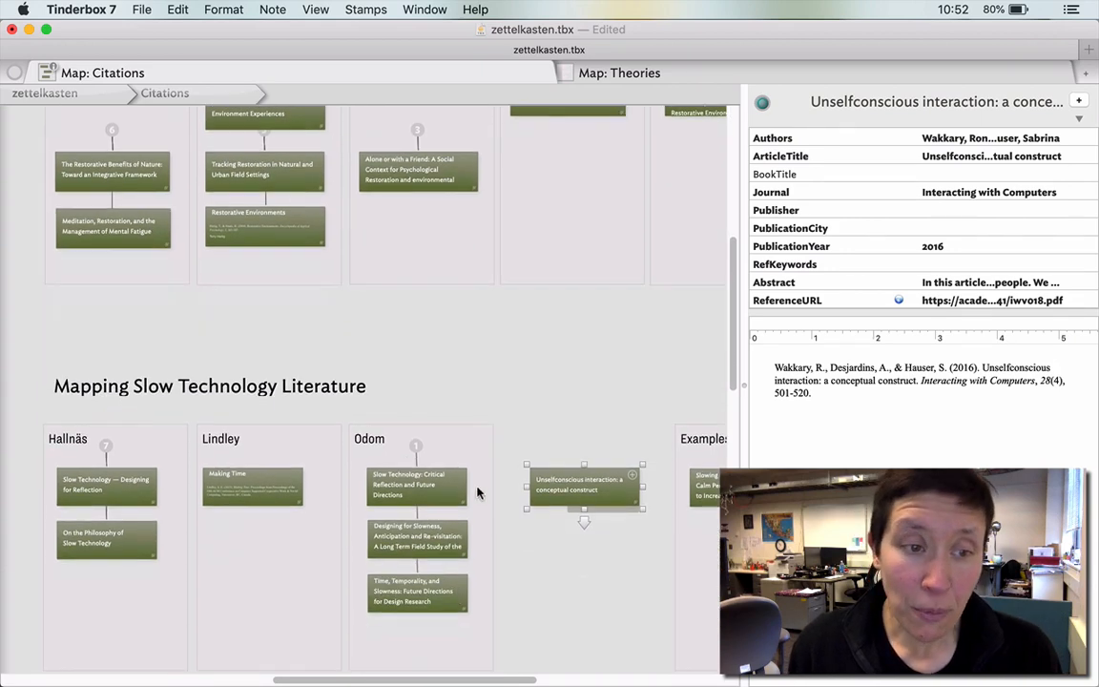
scroll(464, 576, "right", 2)
scroll(466, 578, "down", 1)
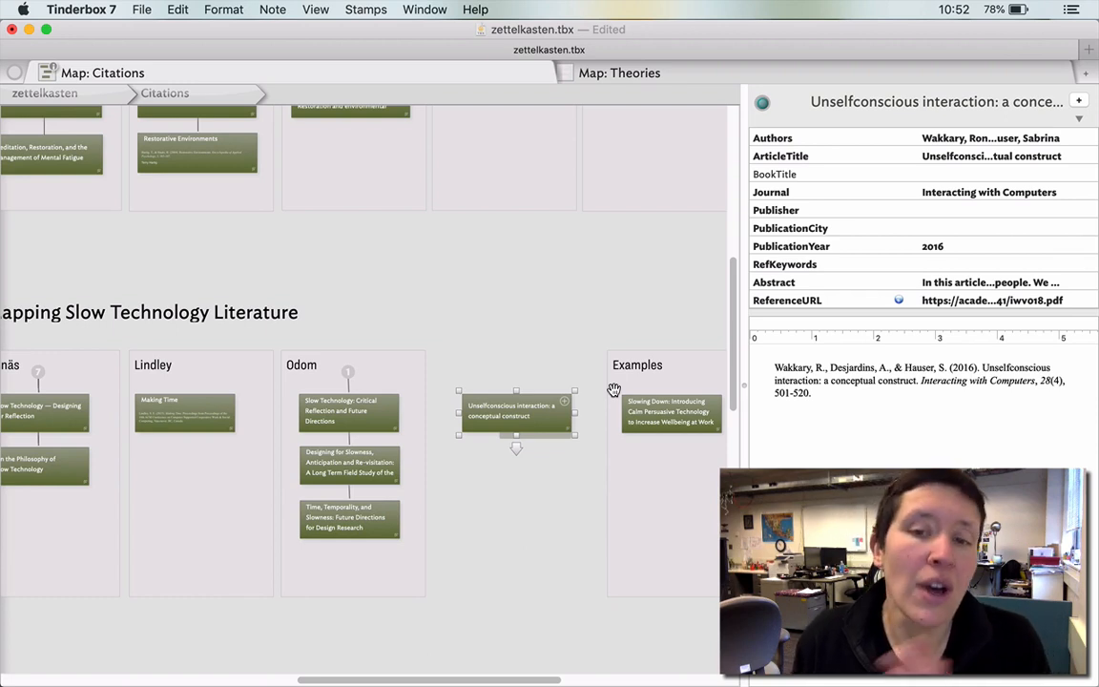
Duplicate the neighbouring three-paper author column around the new note and rename the copy with the surname of the new paper's first author
left_click(409, 361)
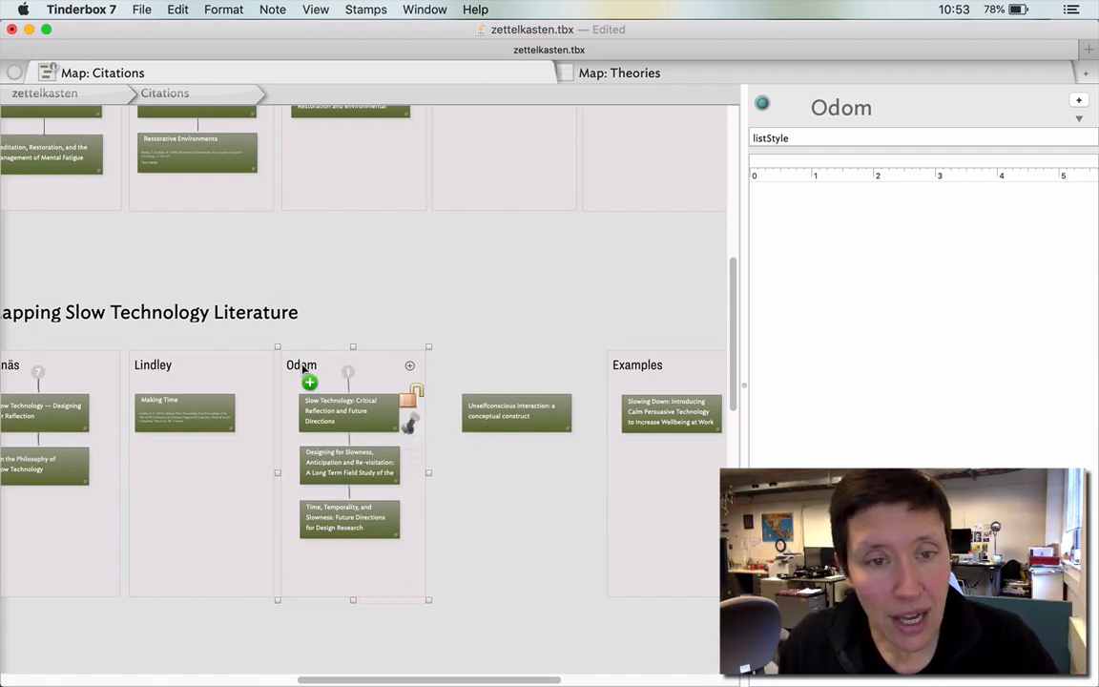
left_click_drag(304, 369, 518, 478)
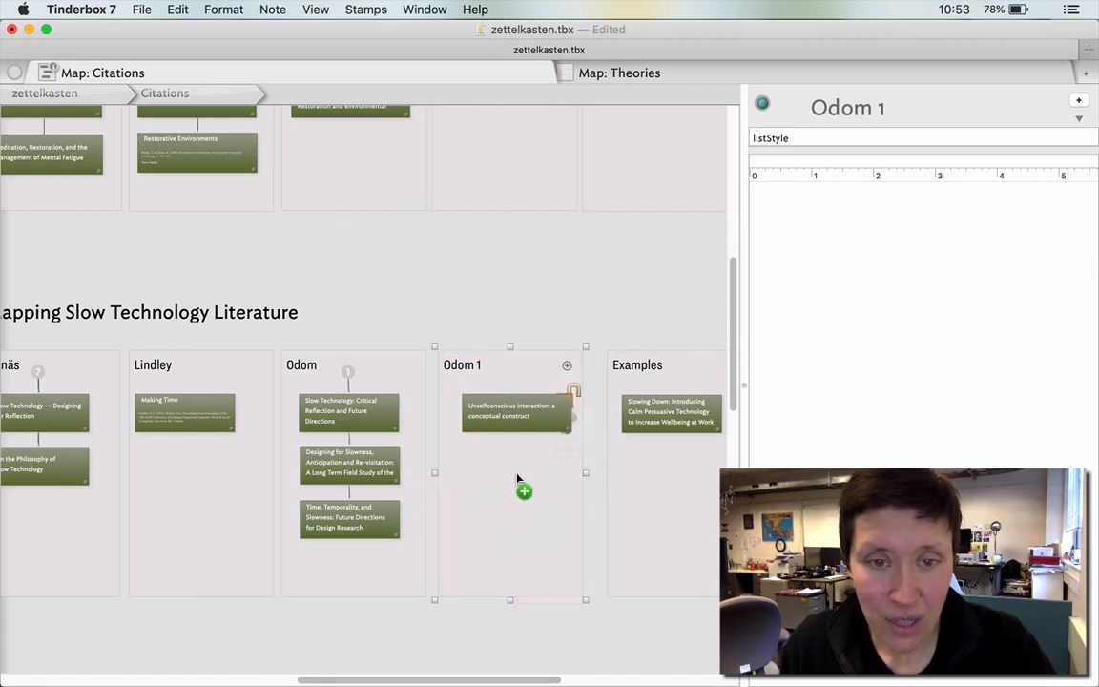
left_click(462, 366)
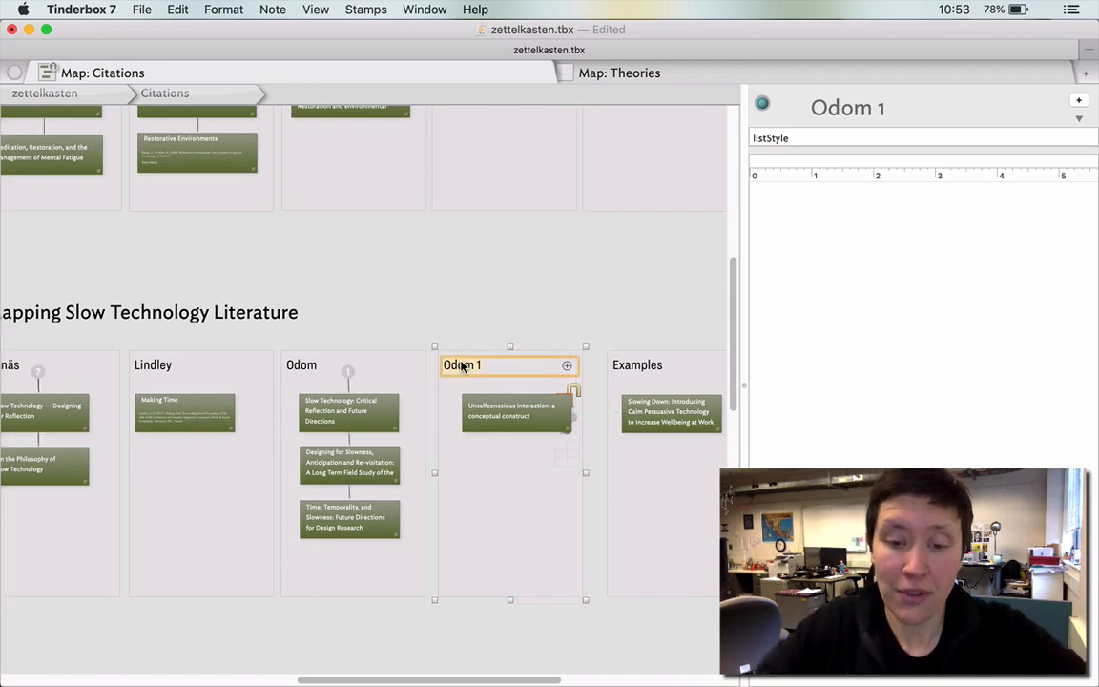
type("Wakkary")
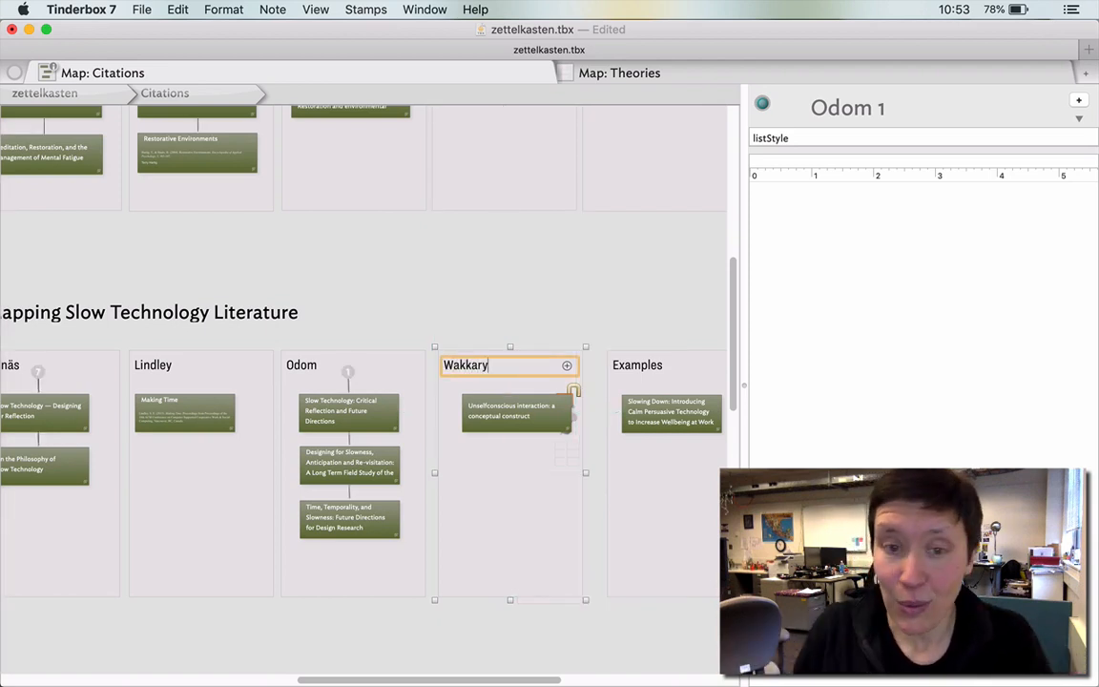
key("Return")
Shift the "Unselfconscious interaction" note slightly down and left within its new author column, and clear the selection
left_click(391, 379)
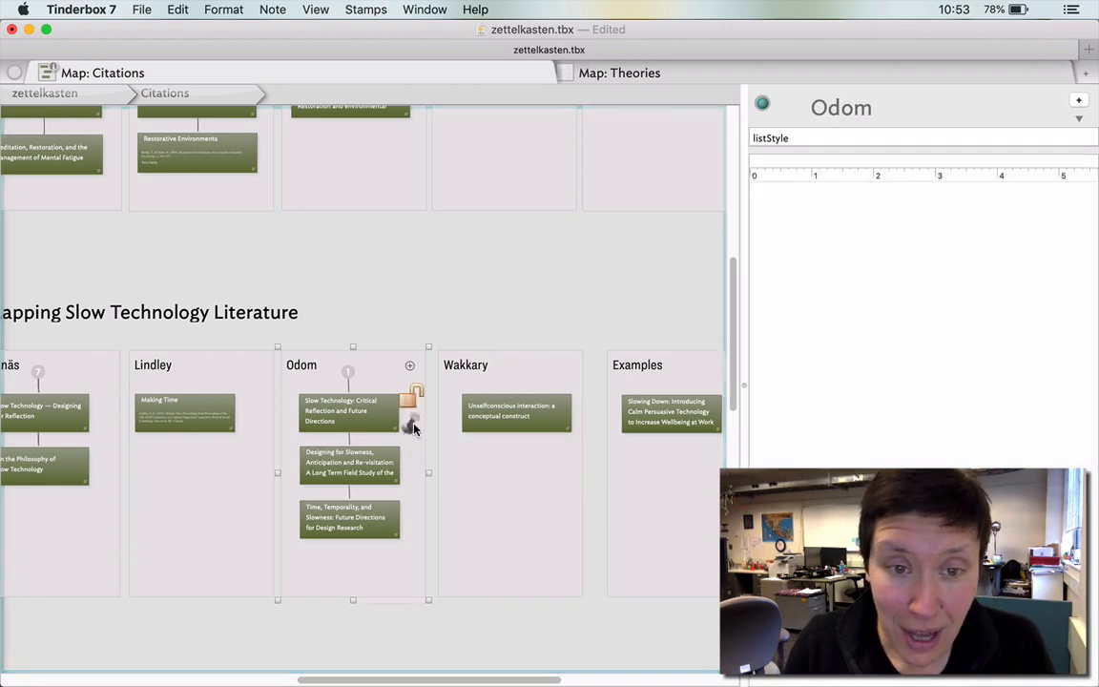
left_click(523, 477)
left_click_drag(517, 430, 508, 448)
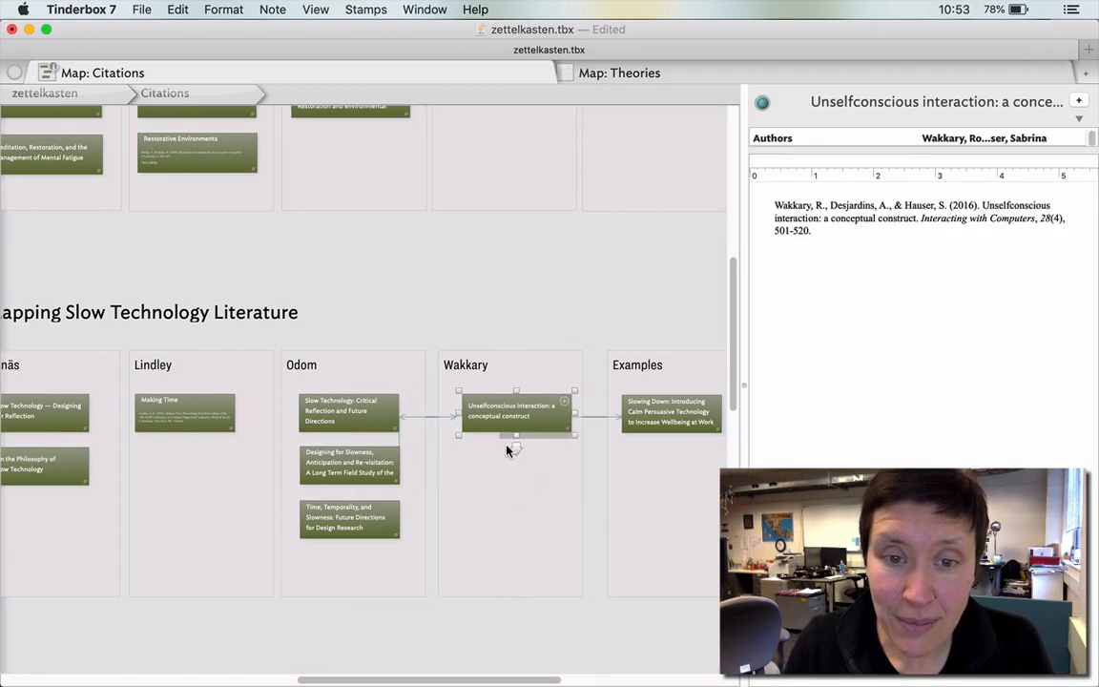
left_click(482, 396)
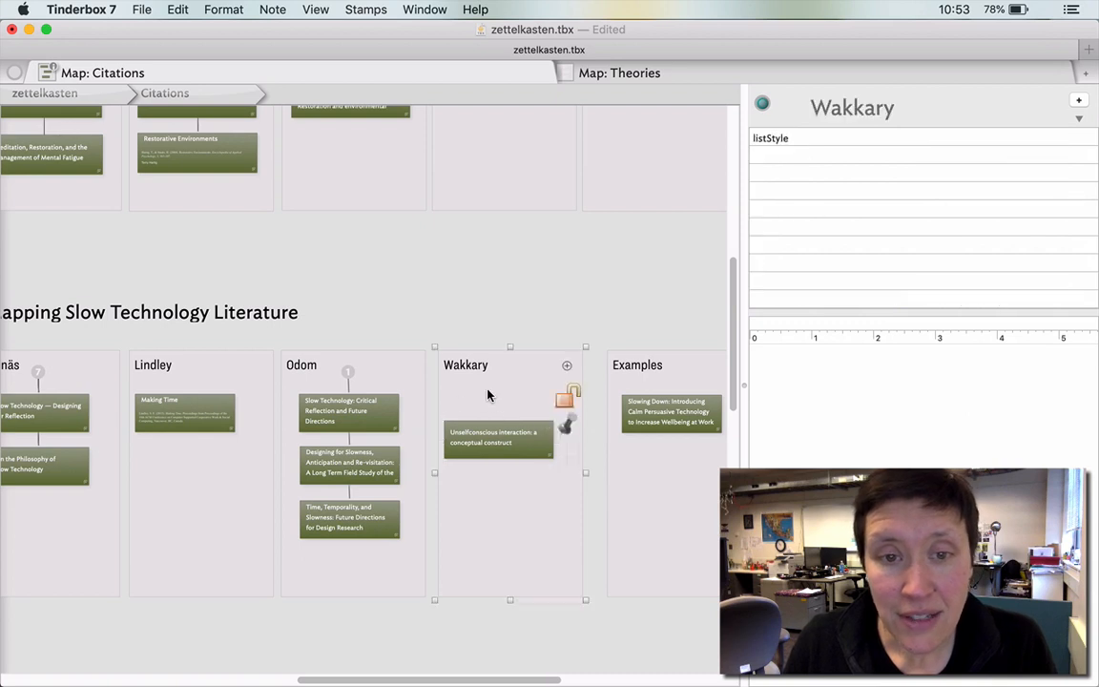
left_click(534, 294)
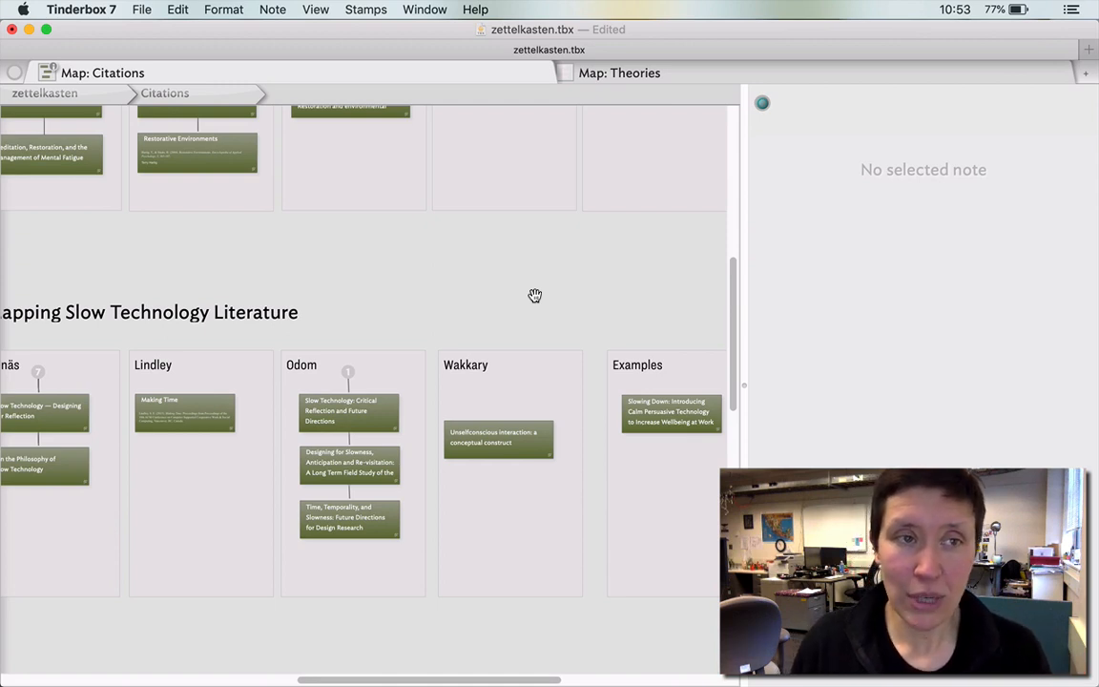
Return to the top-level zettelkasten map and open the People container in Homebase
left_click(91, 89)
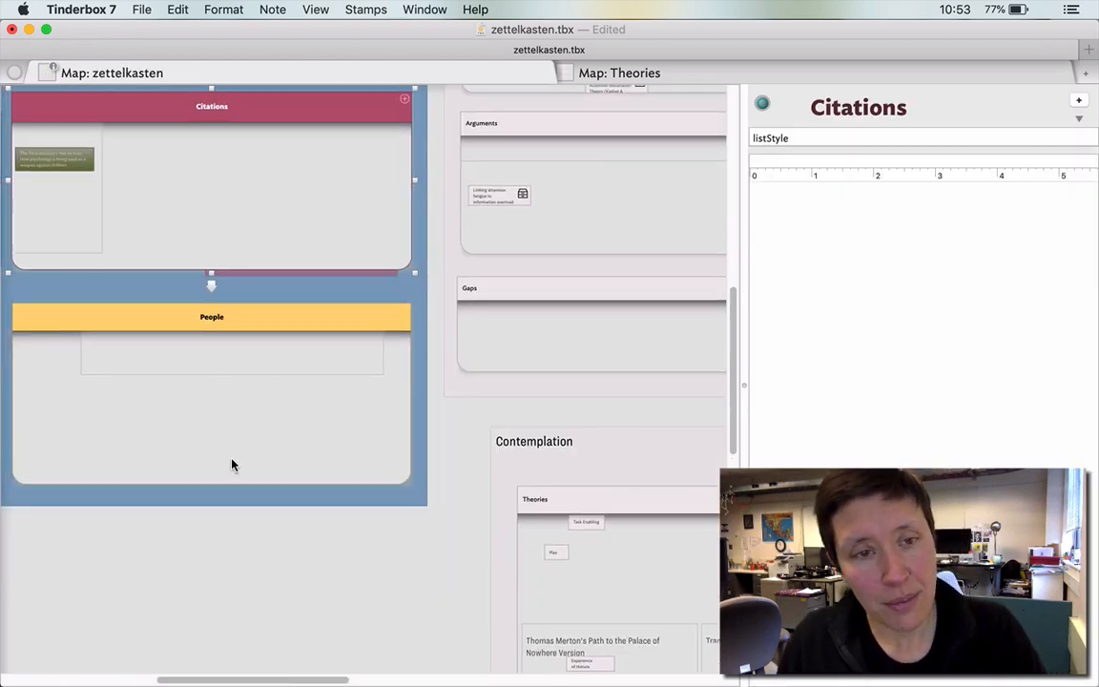
scroll(234, 464, "left", 5)
scroll(233, 464, "up", 2)
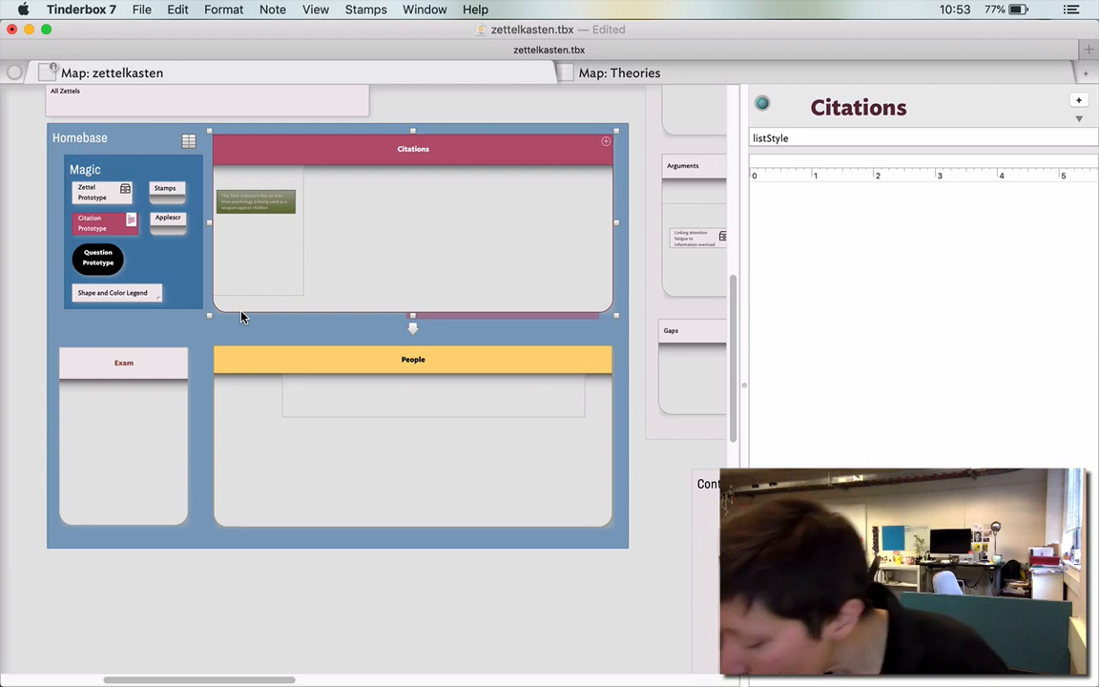
left_click(371, 463)
double_click(371, 462)
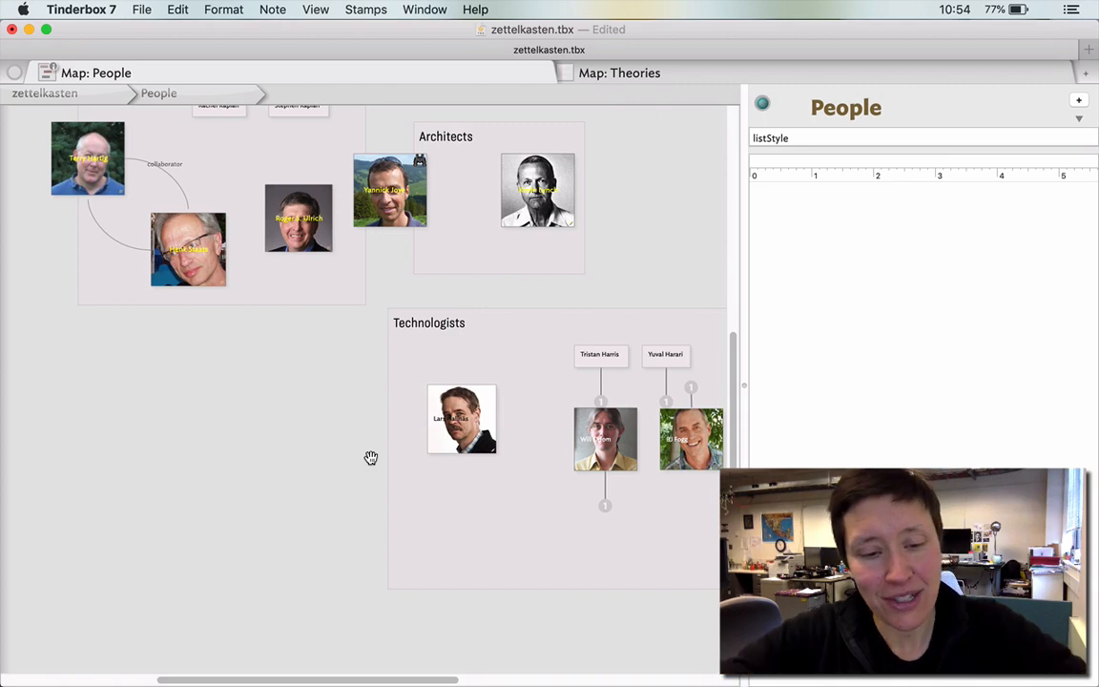
Switch to Chrome and search Google for the new paper's first author by surname together with "ubc"
key("super+Tab")
key("super+Tab")
key("super+Tab")
key("super+Tab")
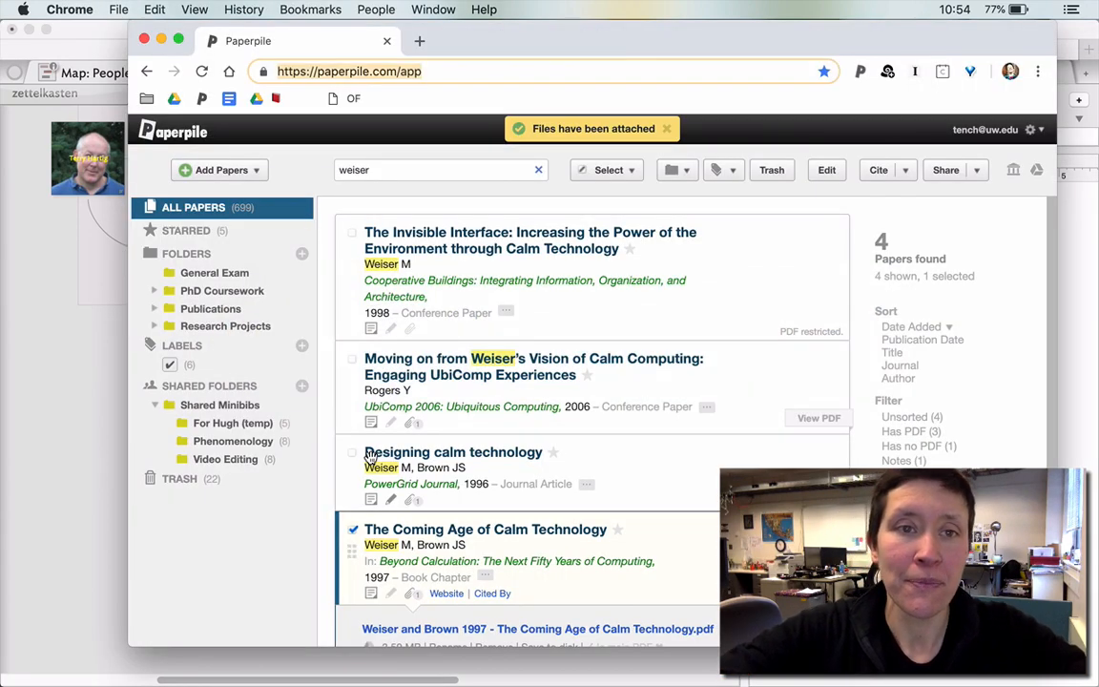
key("super+l")
type("wakkary")
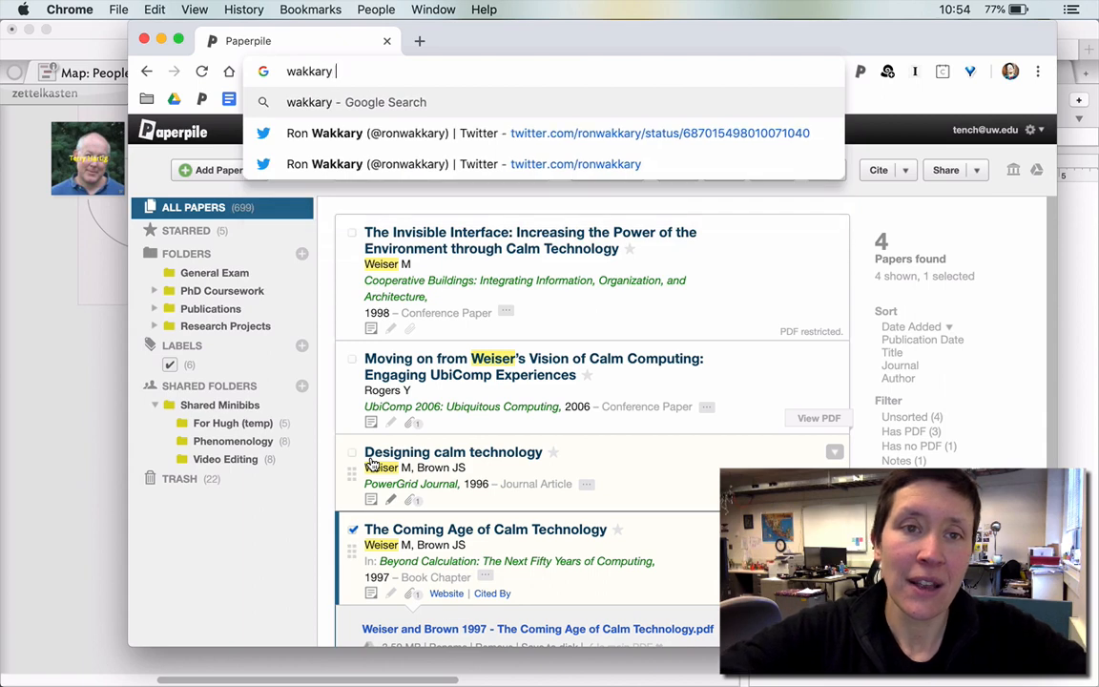
type(" ubc")
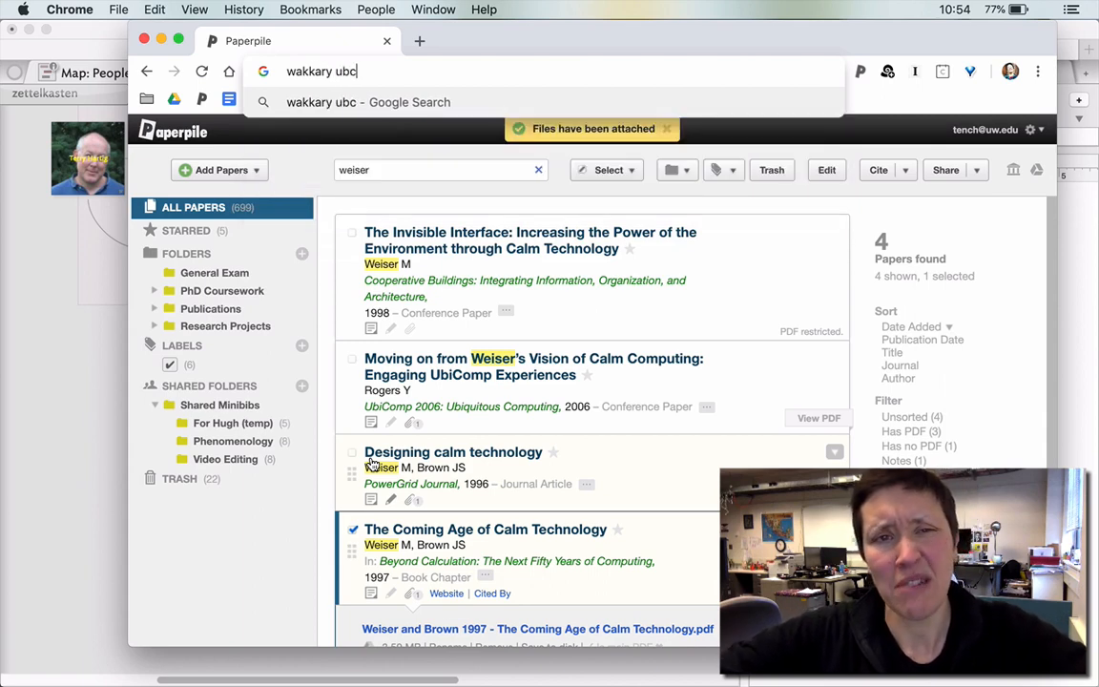
key("Return")
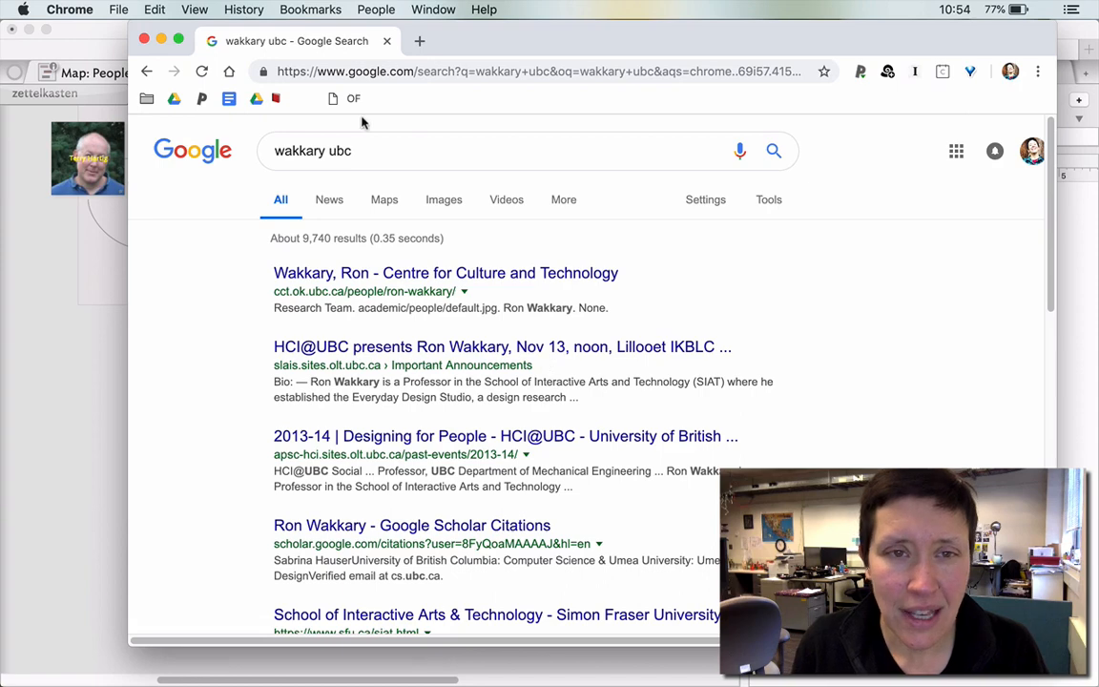
Replace "ubc" with "sfu" in the Google search and open the author's Simon Fraser University faculty profile
double_click(383, 151)
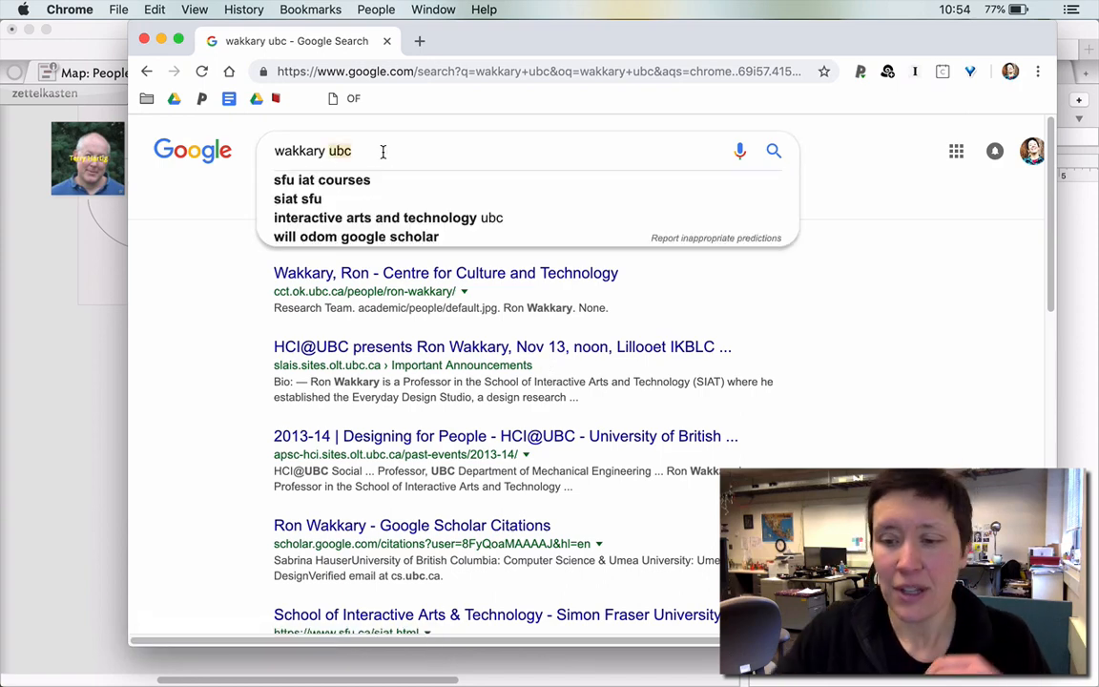
key("BackSpace")
type("sfu")
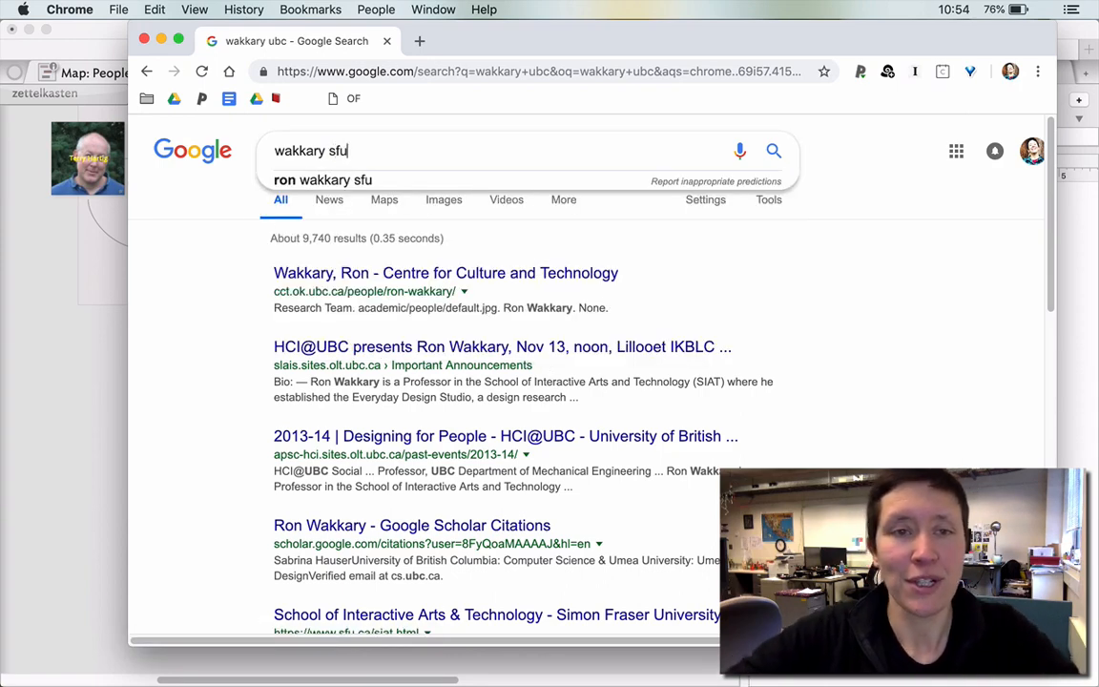
key("Return")
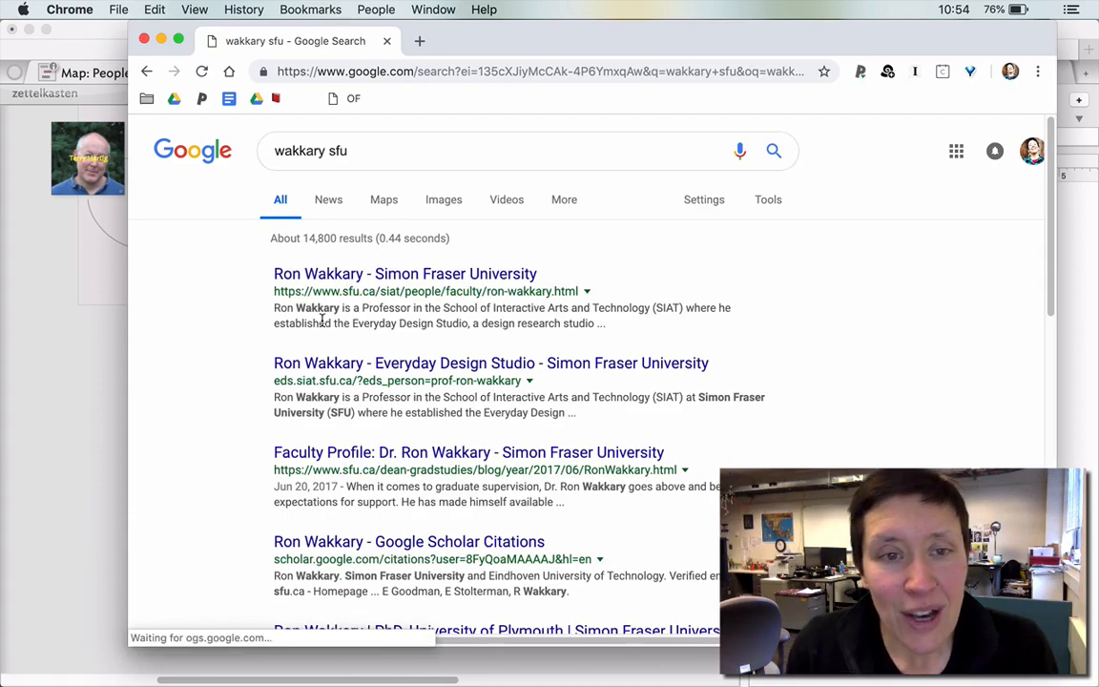
left_click(360, 283)
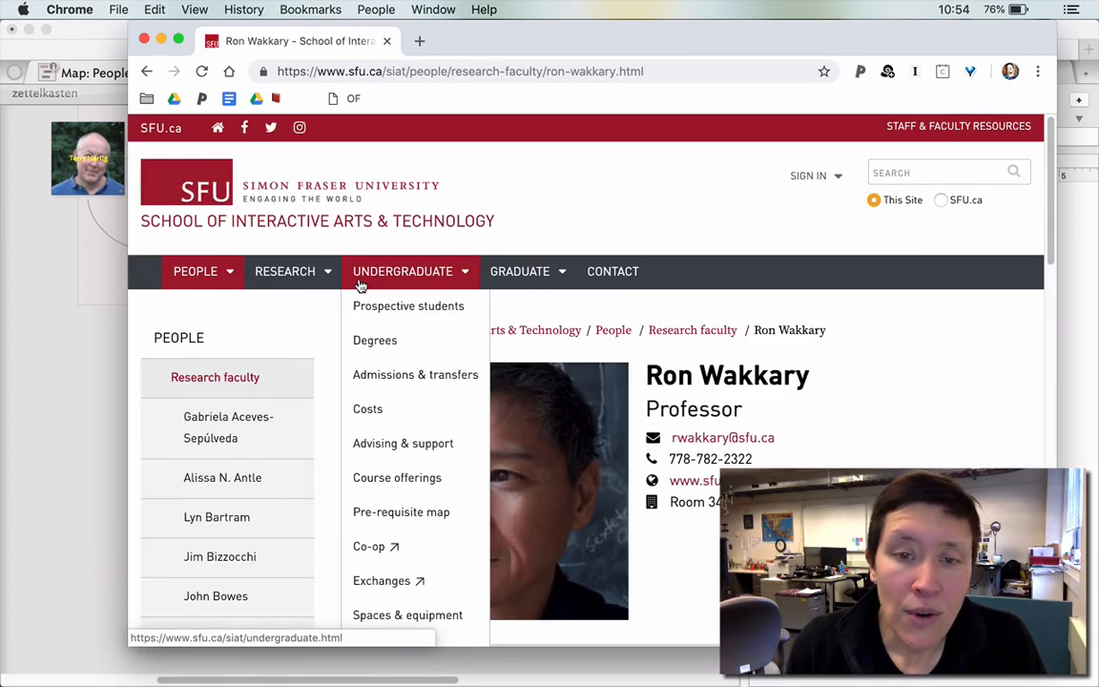
Look over the author's photo and contact details on the faculty profile, and switch back to the People map in Tinderbox
left_click_drag(335, 603, 380, 307)
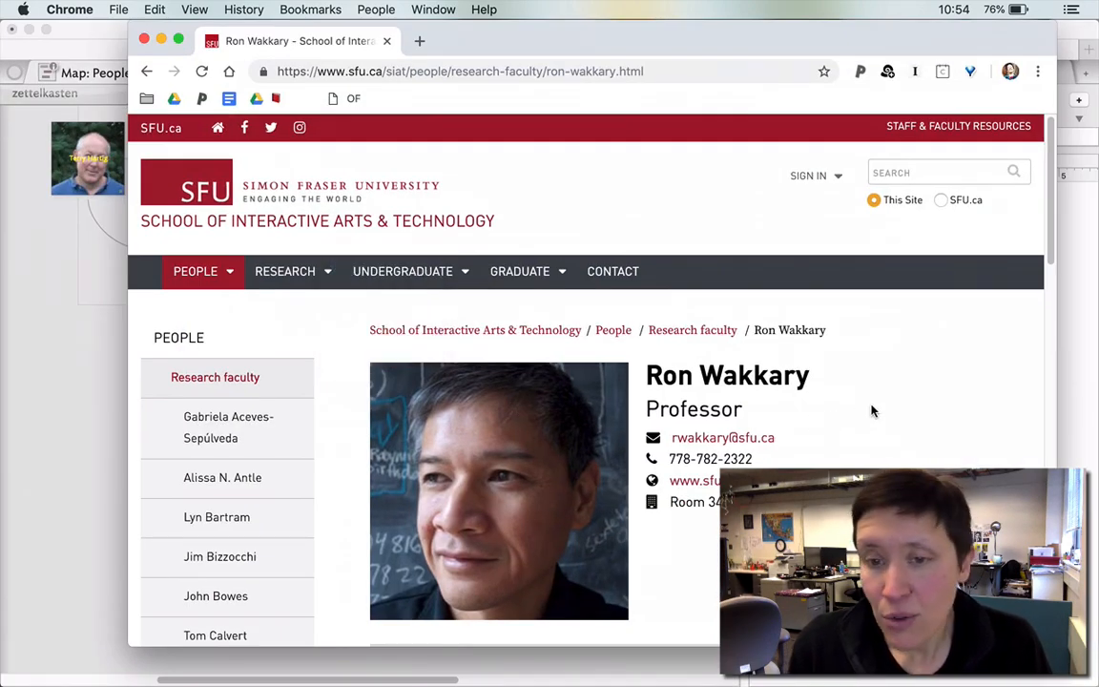
scroll(859, 448, "down", 3)
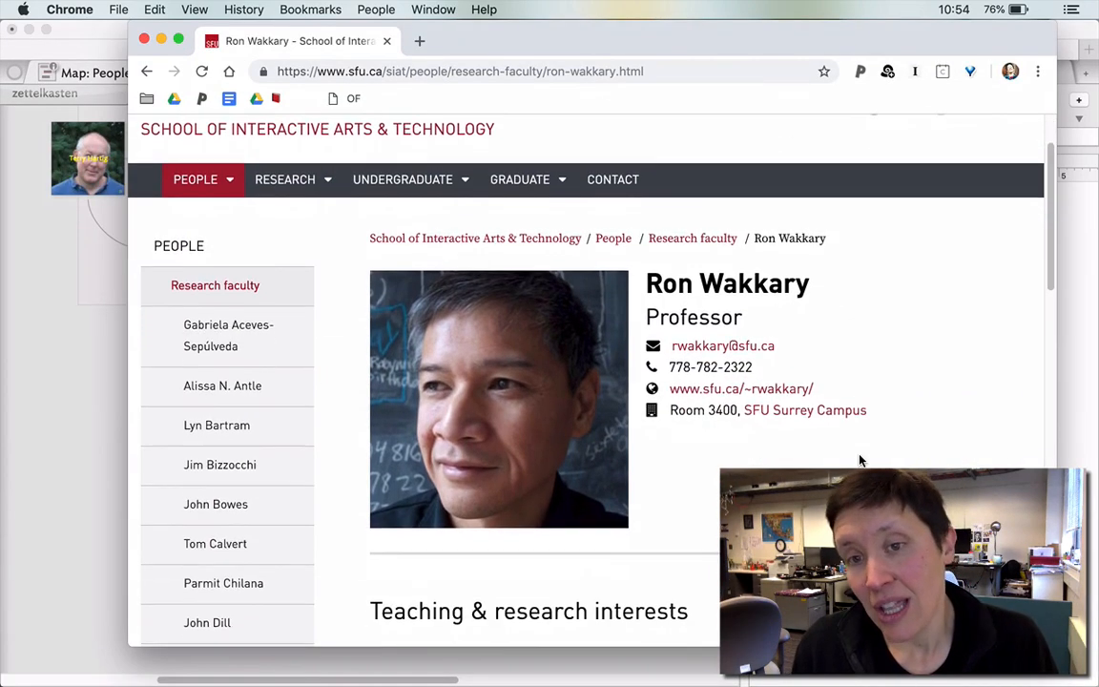
left_click(71, 427)
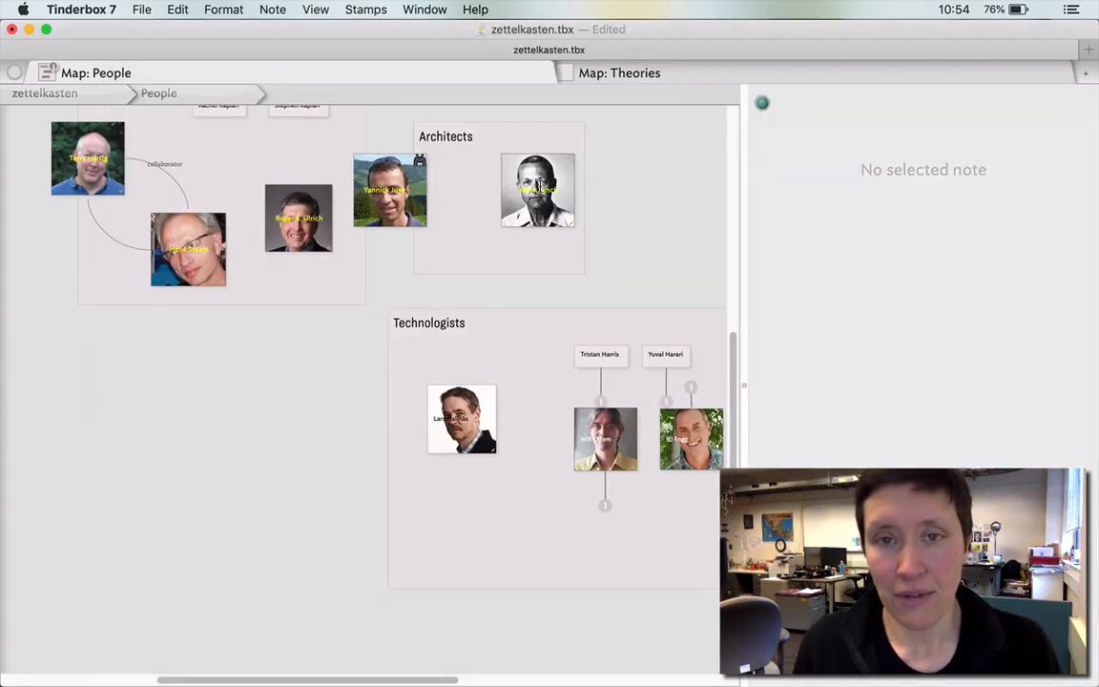
Create a new note in the empty area of the People map below the Psychologists group
scroll(347, 439, "up", 3)
scroll(347, 439, "down", 2)
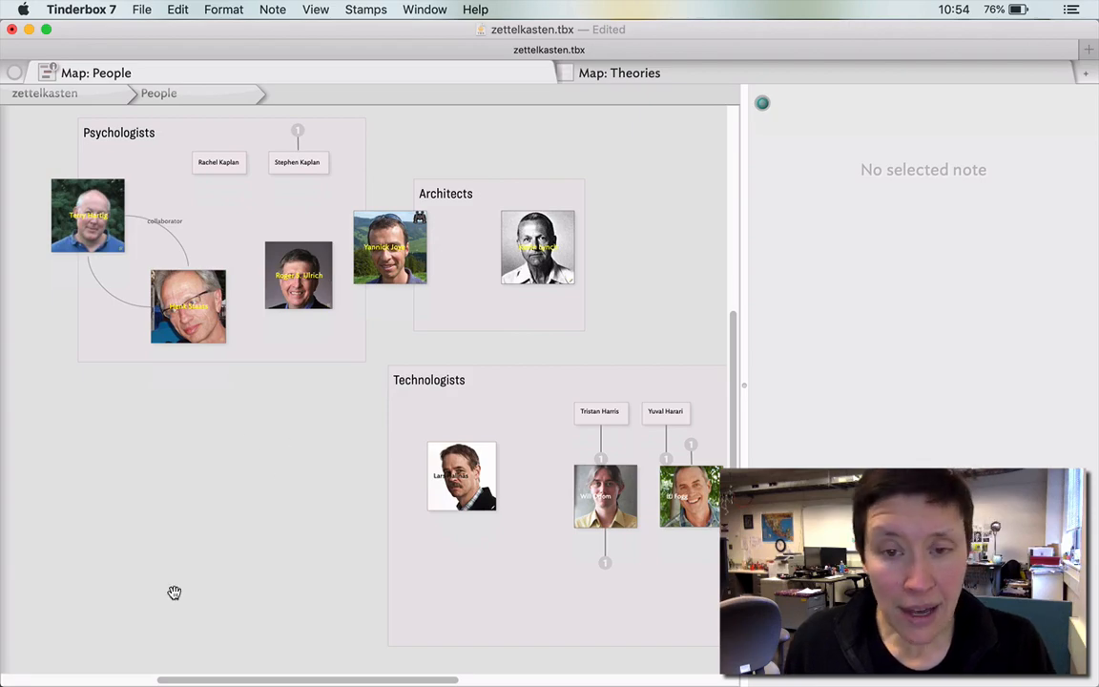
key("F11")
key("F11")
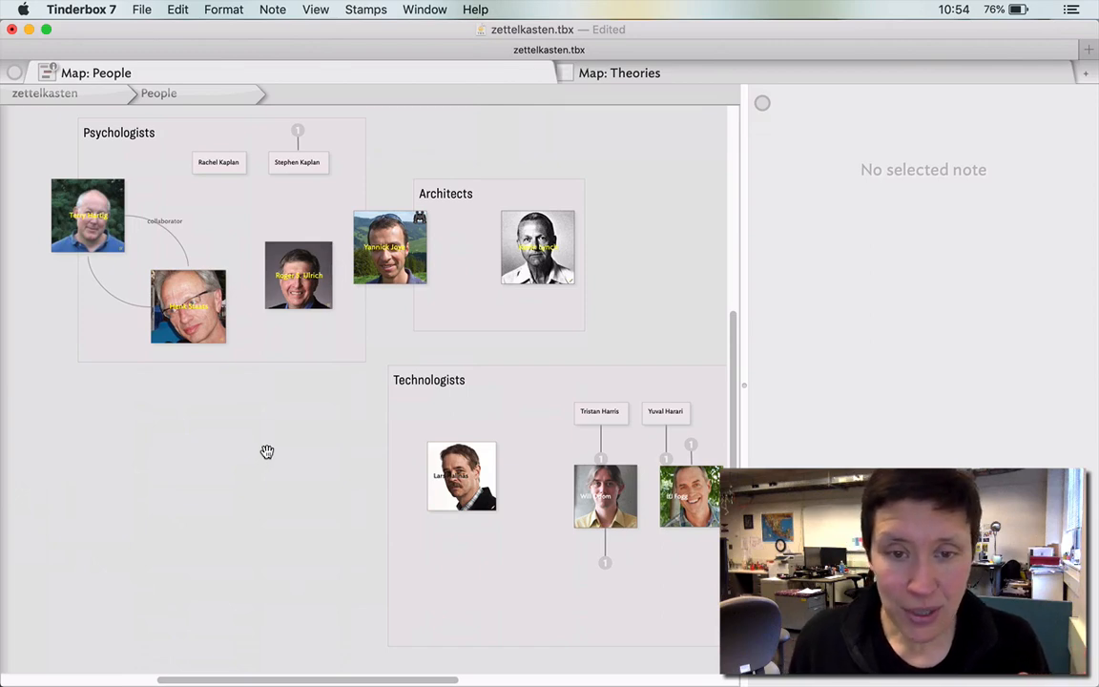
double_click(209, 481)
left_click(869, 303)
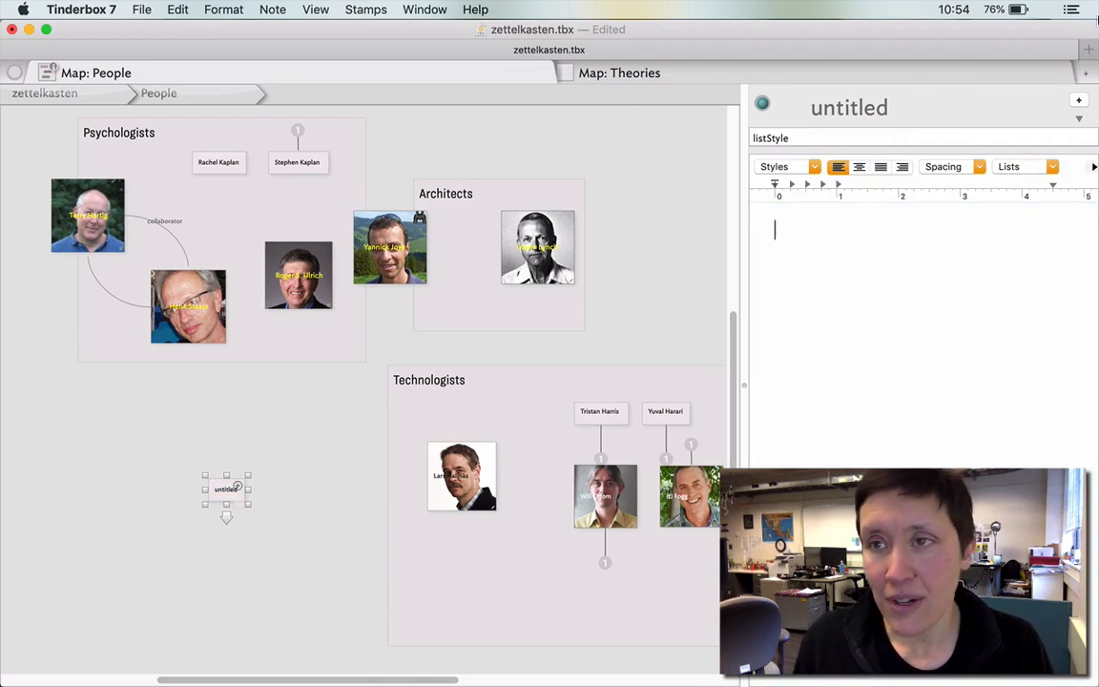
Narrow and shift the Tinderbox window, and clear away the browser, database, note text and Finder windows covering the desktop beside it
left_click_drag(1097, 29, 747, 59)
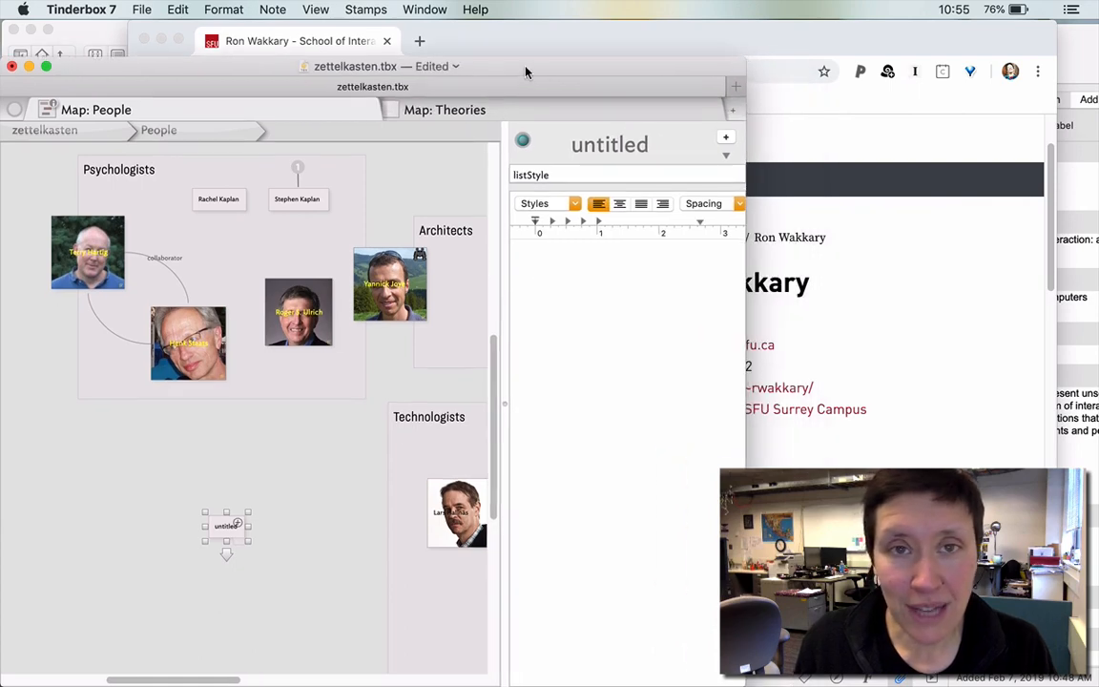
left_click_drag(526, 71, 789, 17)
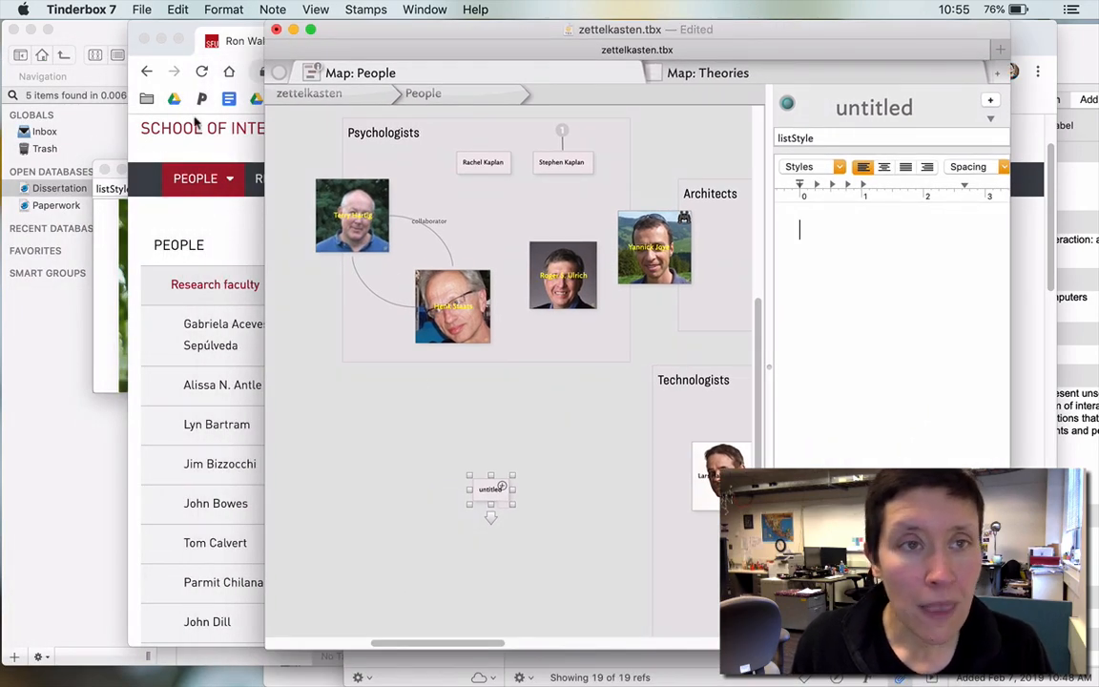
left_click(144, 39)
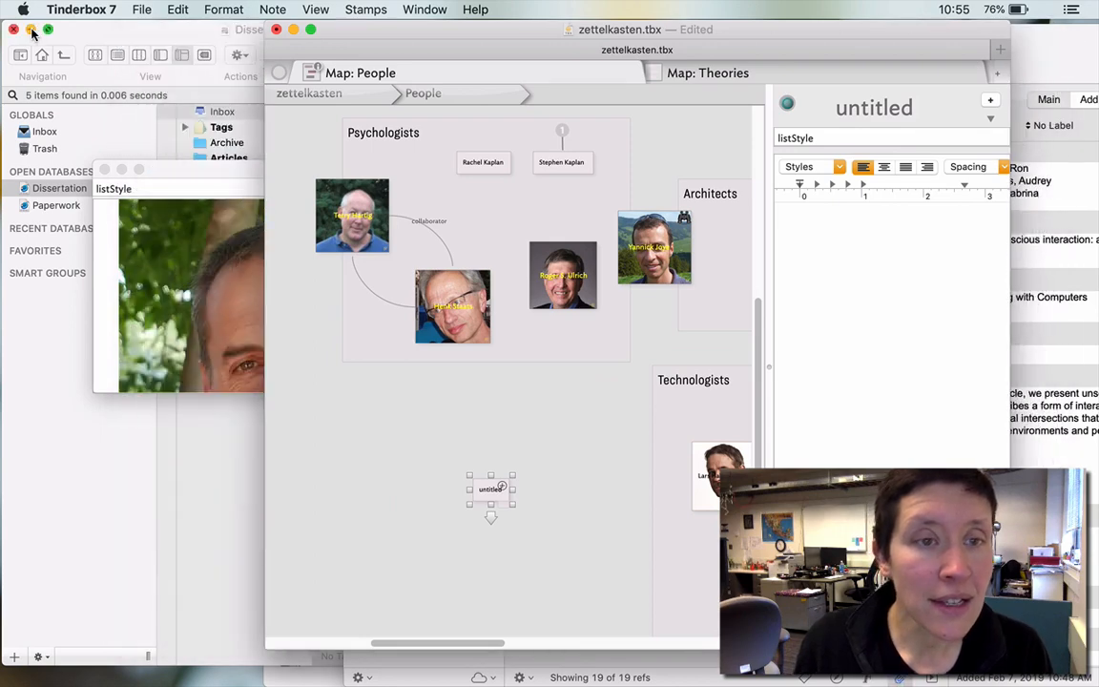
left_click(31, 31)
left_click(105, 170)
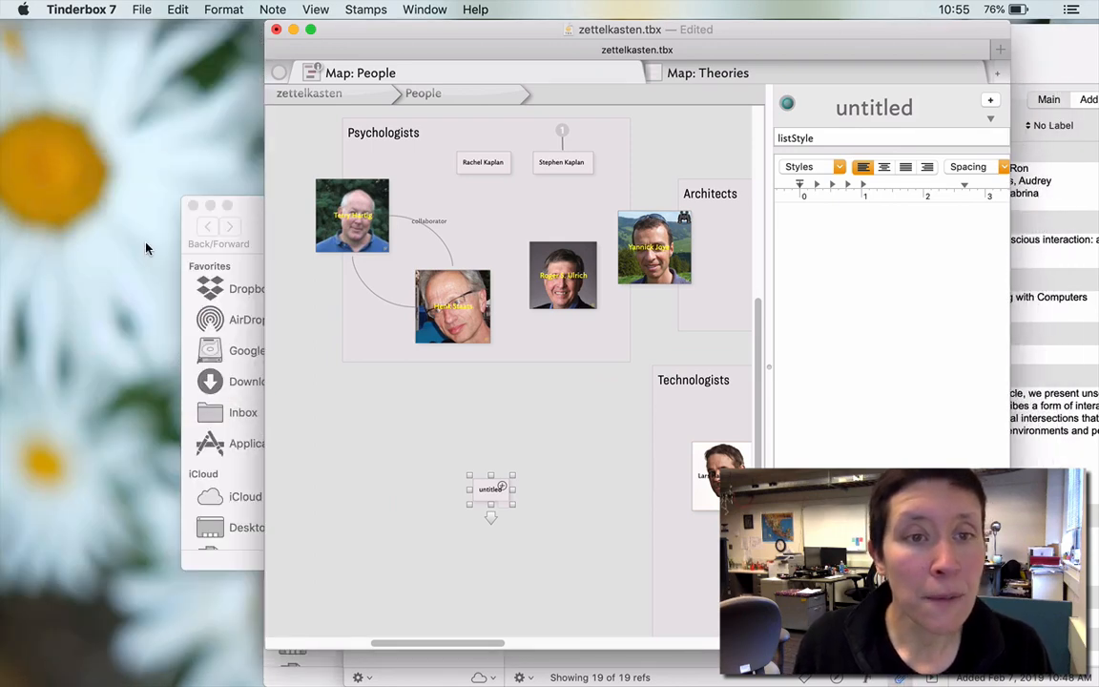
left_click(192, 205)
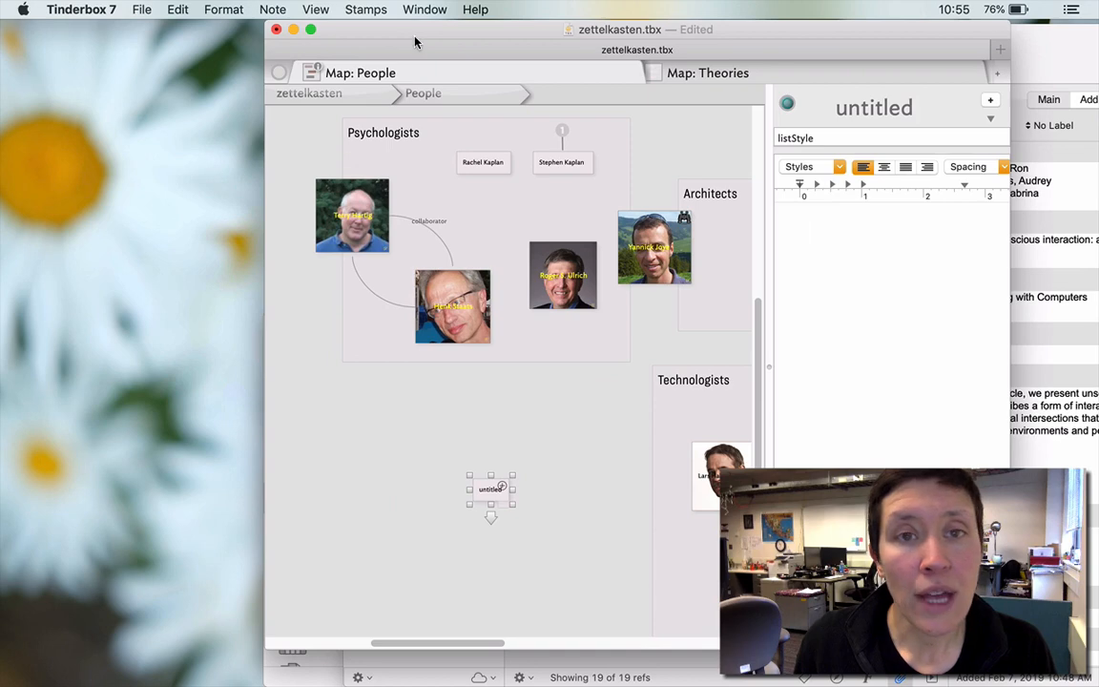
Move the author's portrait image file to the uncovered desktop area and place the Tinderbox window beside it
left_click_drag(415, 42, 535, 42)
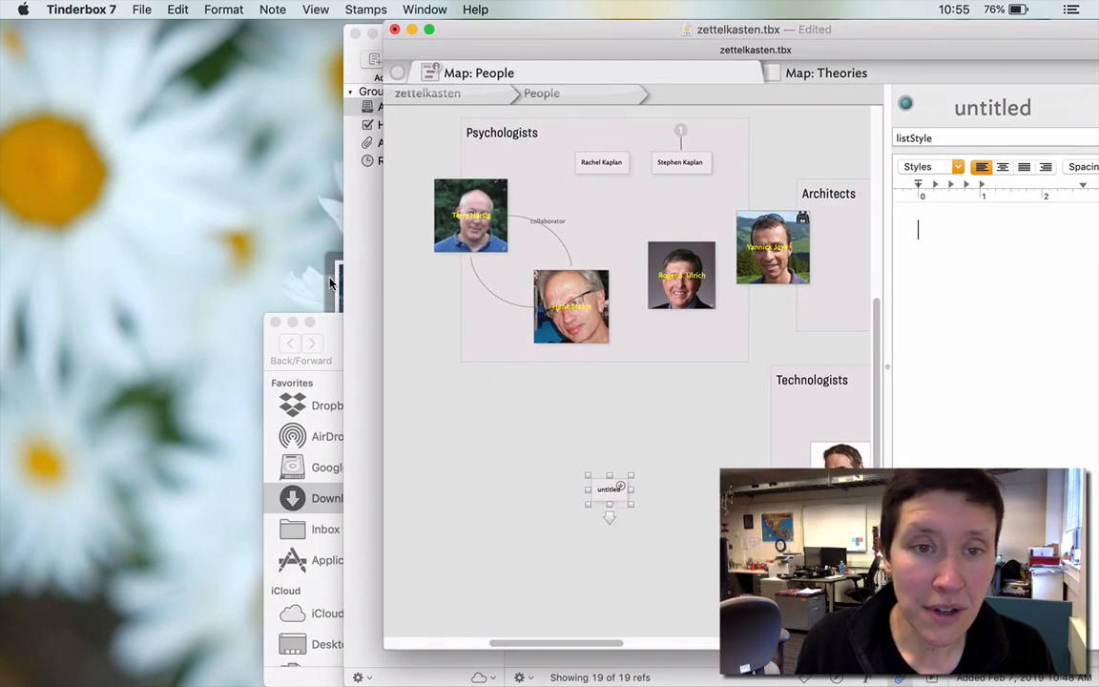
left_click_drag(330, 283, 78, 299)
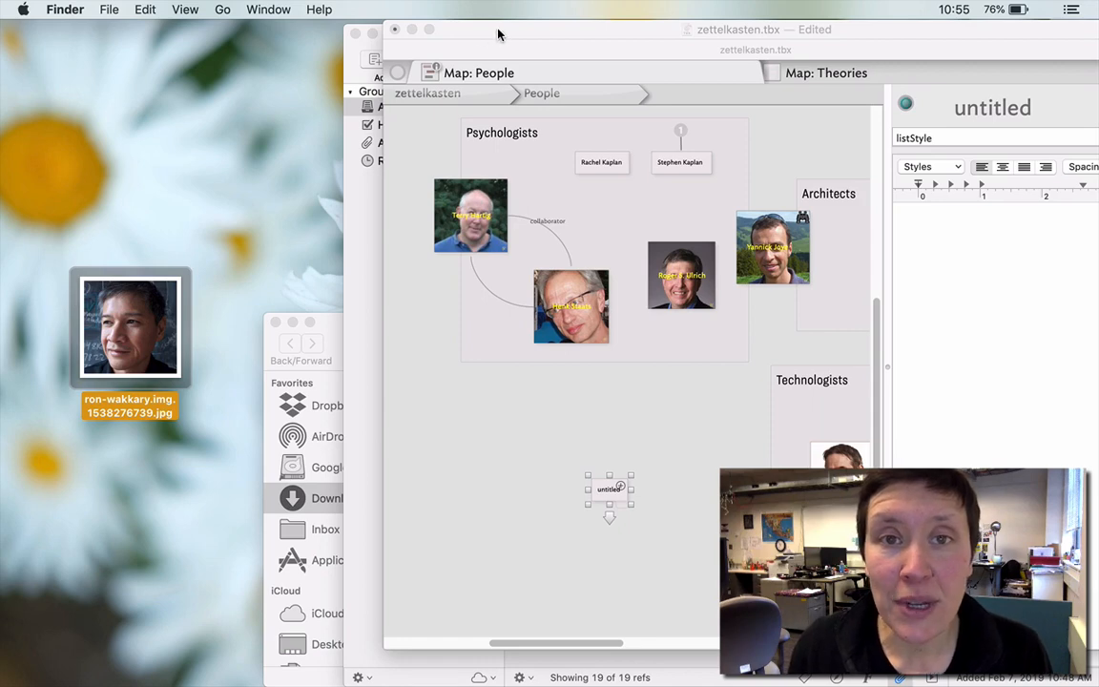
left_click_drag(498, 31, 400, 34)
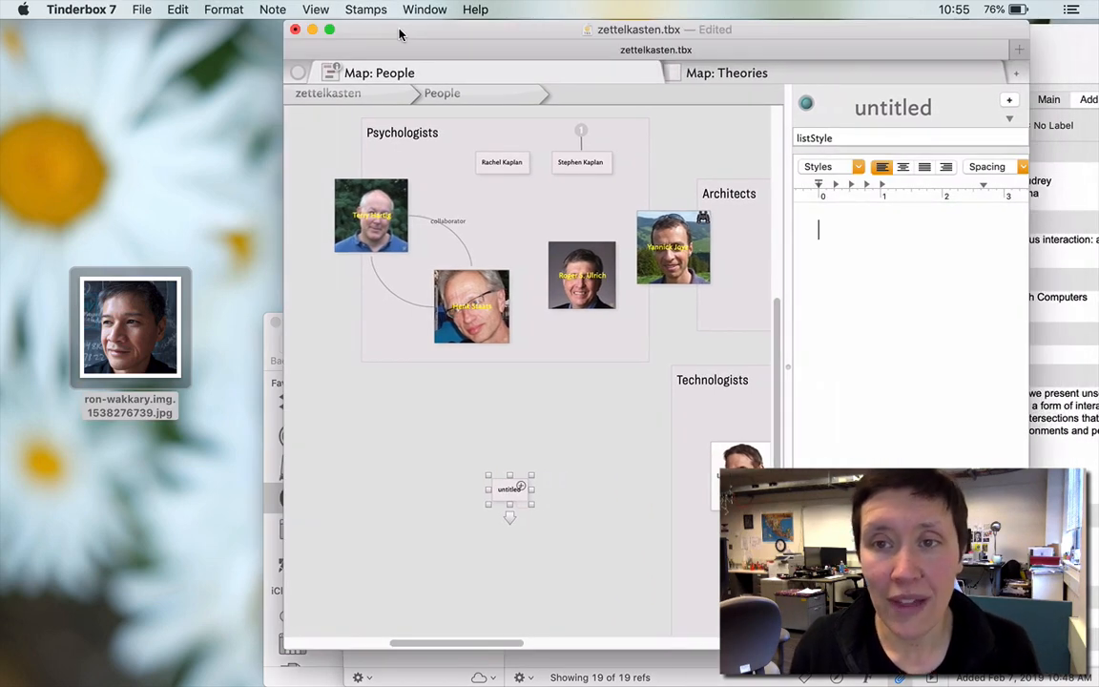
Try to insert the portrait file into the untitled note's text, and open the note in a separate text window beside the file
left_click_drag(107, 329, 896, 278)
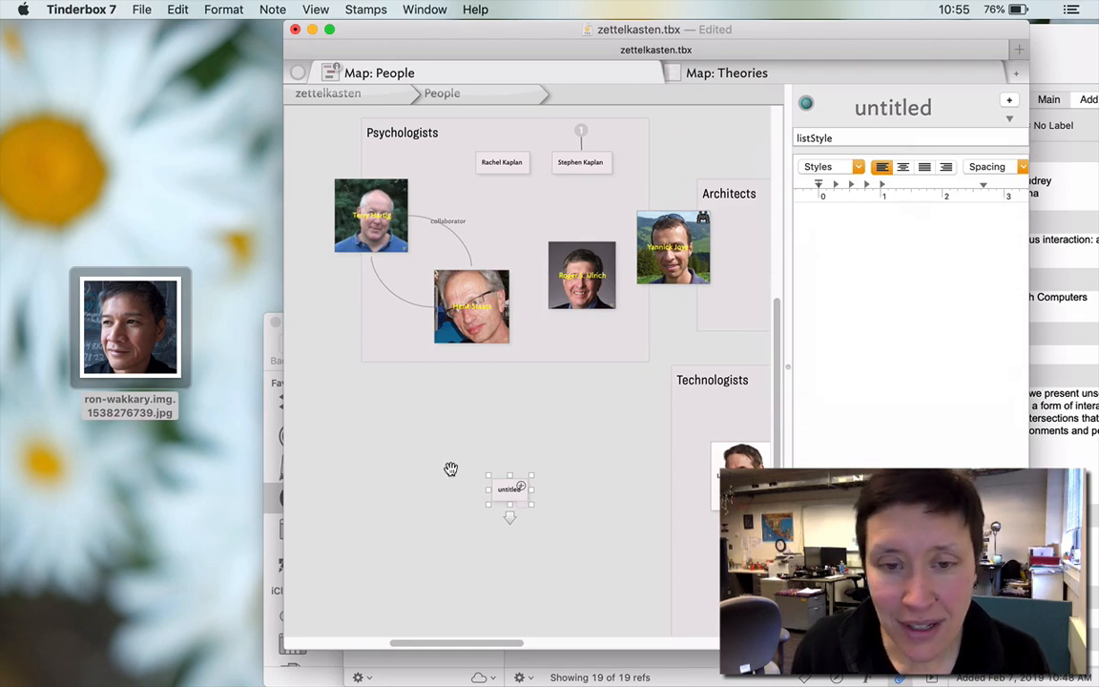
left_click(476, 454)
left_click(506, 493)
right_click(505, 492)
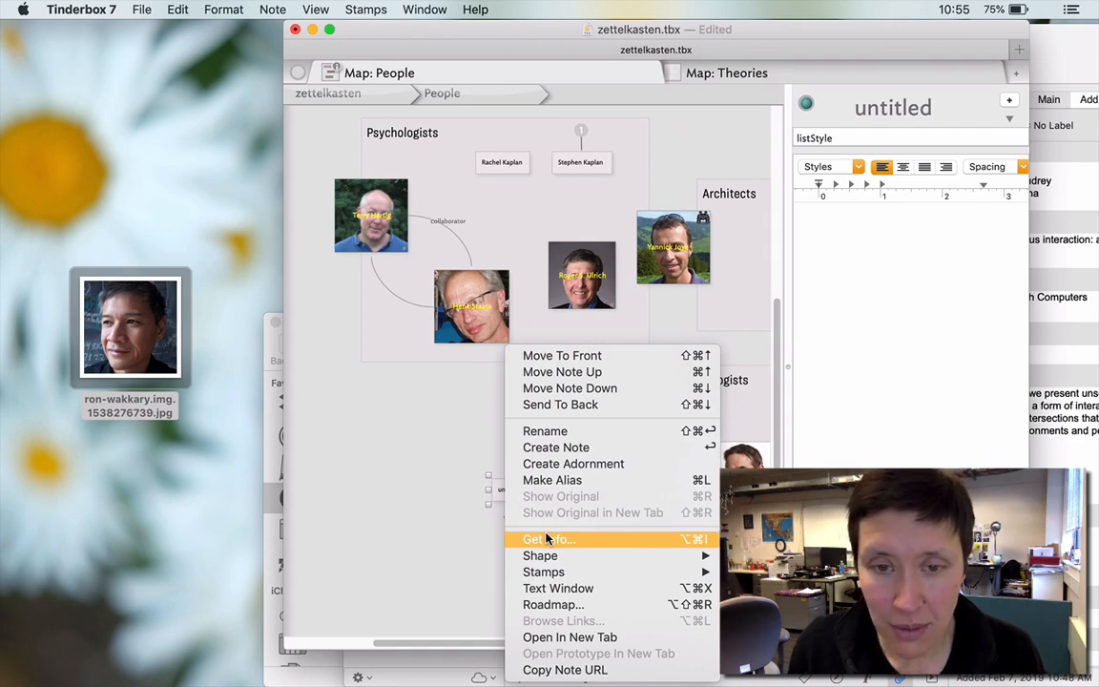
left_click(553, 589)
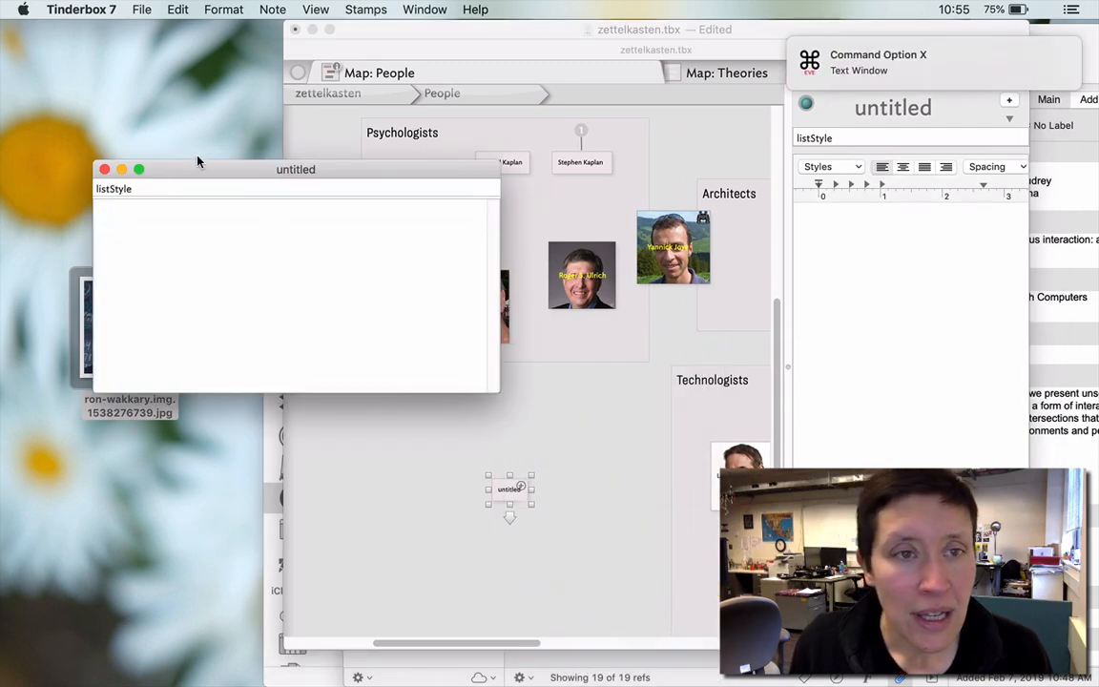
left_click_drag(198, 171, 292, 176)
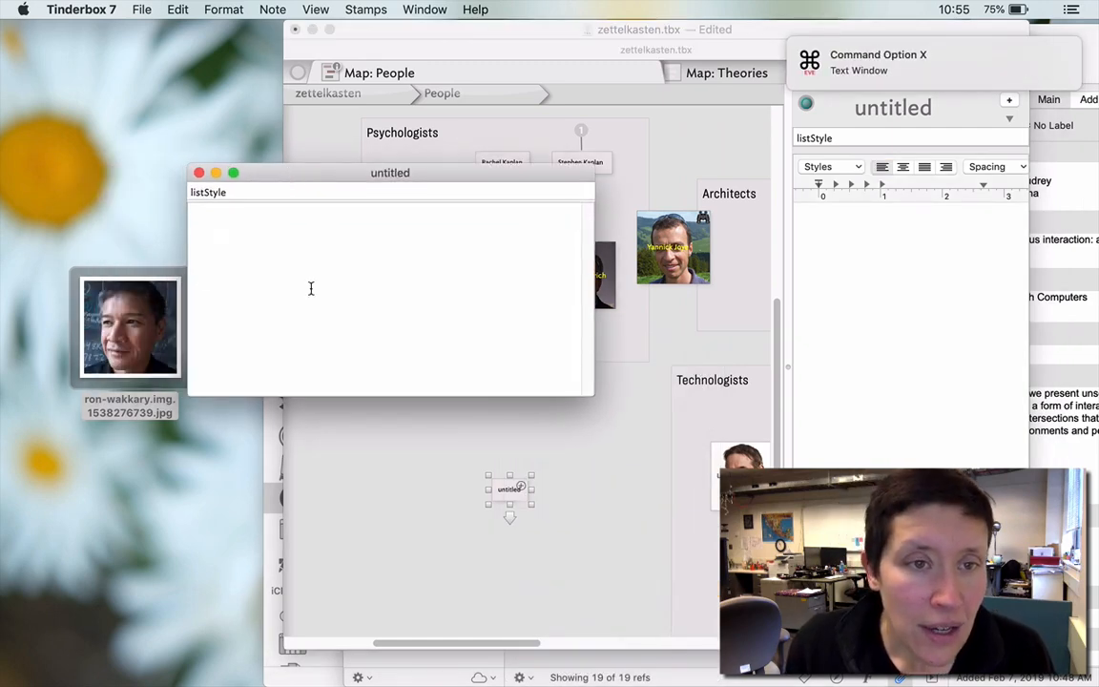
Insert the author's portrait file from the desktop into the untitled note's text window, and move that window clear of the file
left_click_drag(142, 312, 260, 292)
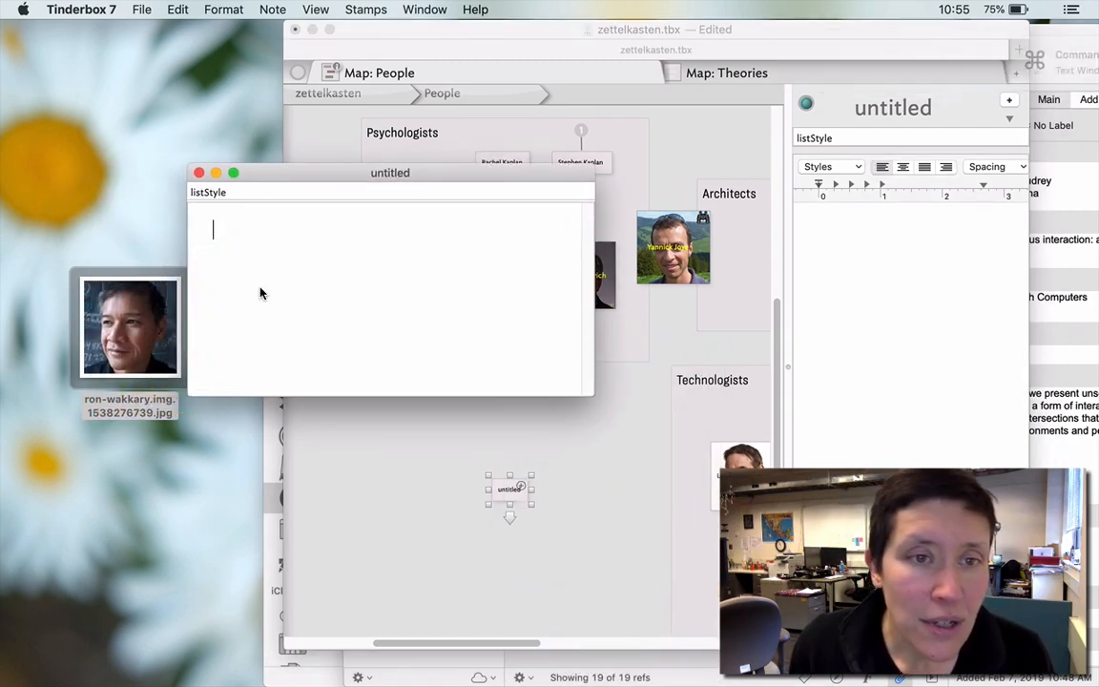
left_click(124, 330)
left_click(112, 457)
left_click_drag(112, 353, 275, 310)
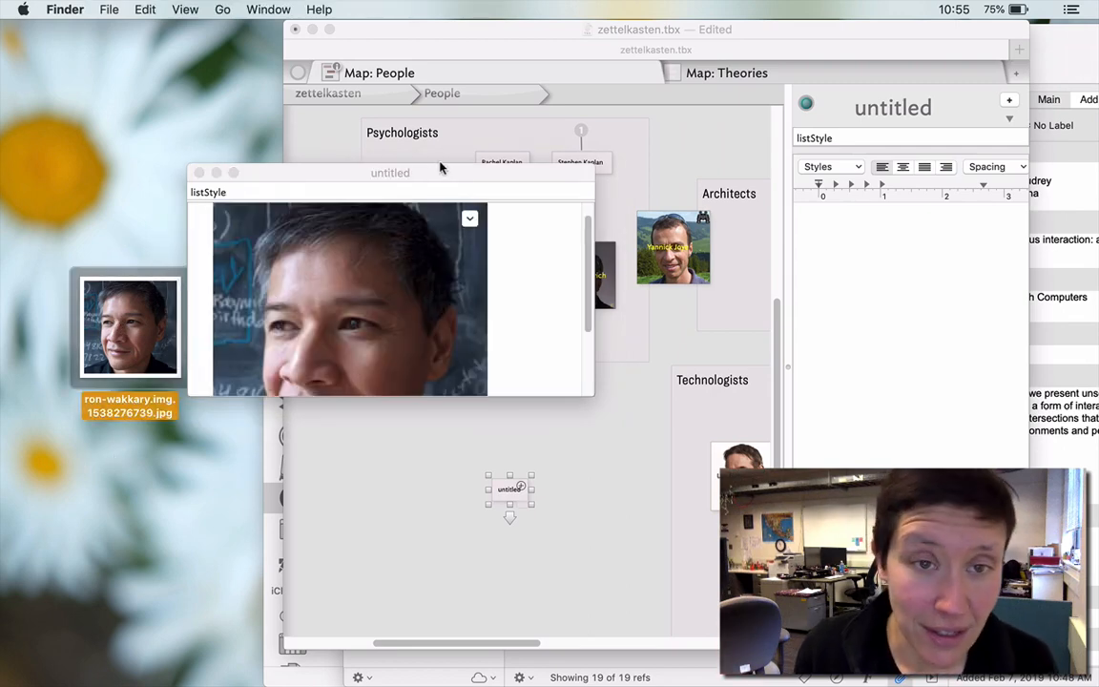
left_click_drag(414, 174, 490, 148)
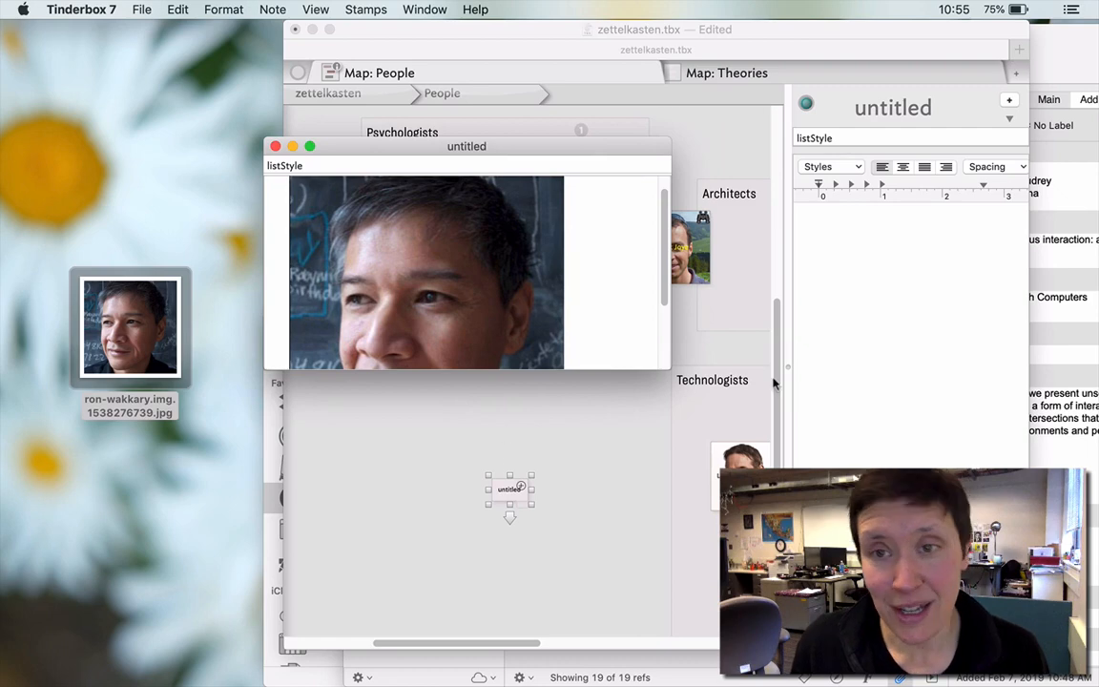
Rename the untitled note with the author's full name and place the cursor below the portrait in its text
left_click(885, 112)
left_click(885, 111)
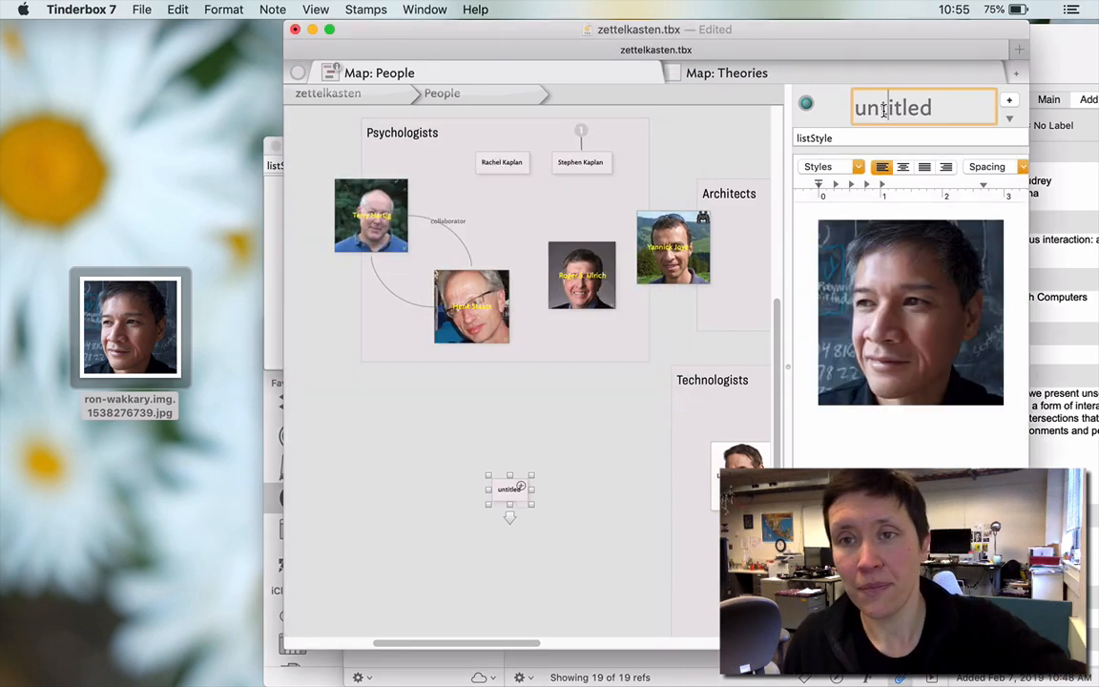
type("Ron Wakkary")
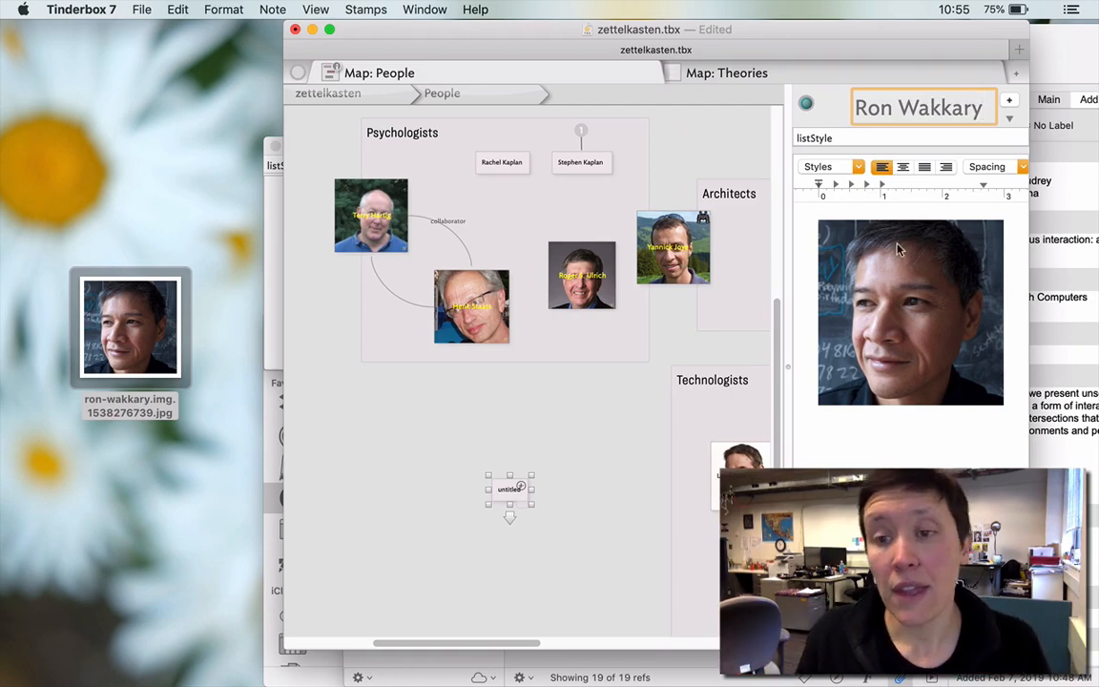
left_click(881, 456)
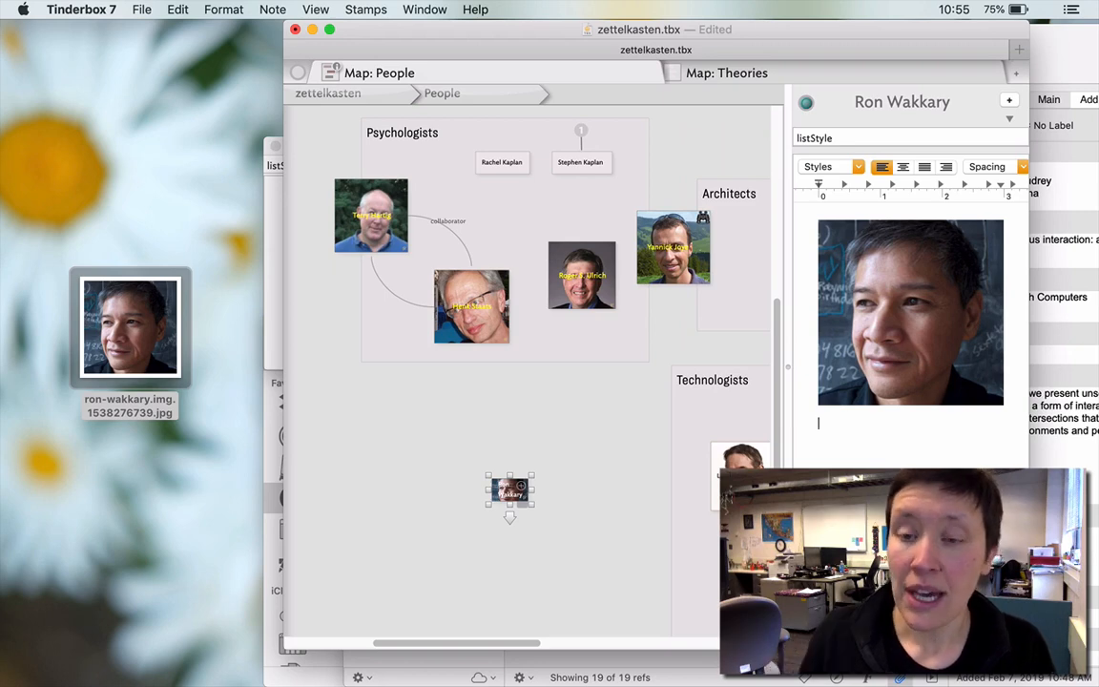
Restore the author's faculty profile in Chrome, examine the research interests and biography, and return to Tinderbox
key("super+Tab")
key("super+Tab")
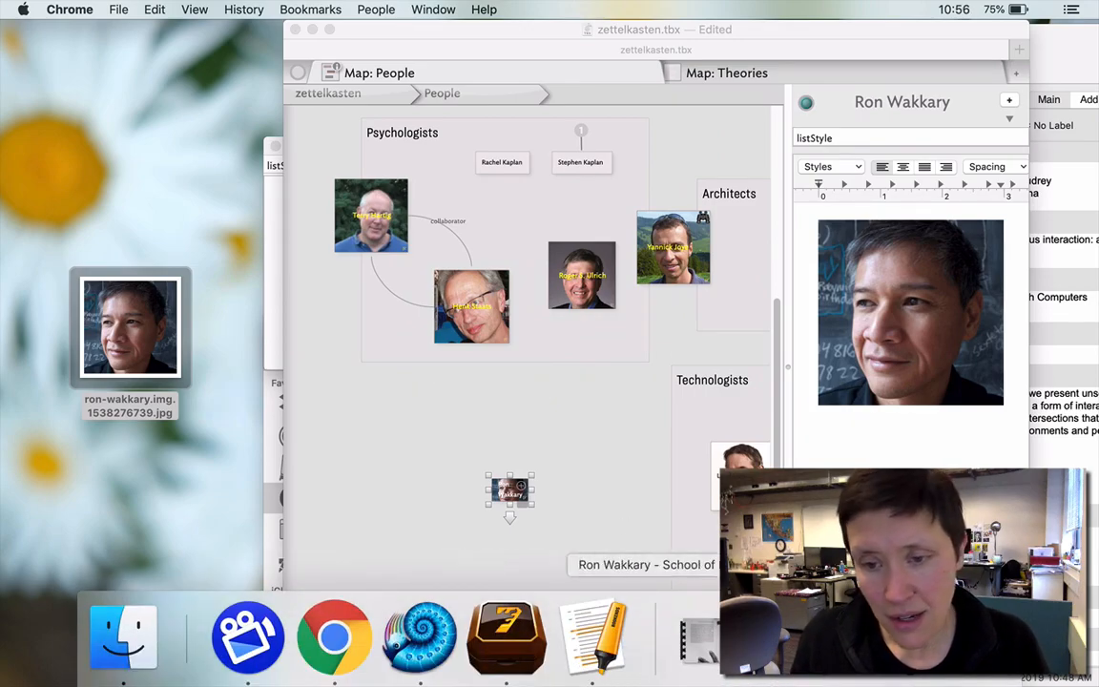
left_click(744, 641)
scroll(750, 435, "down", 15)
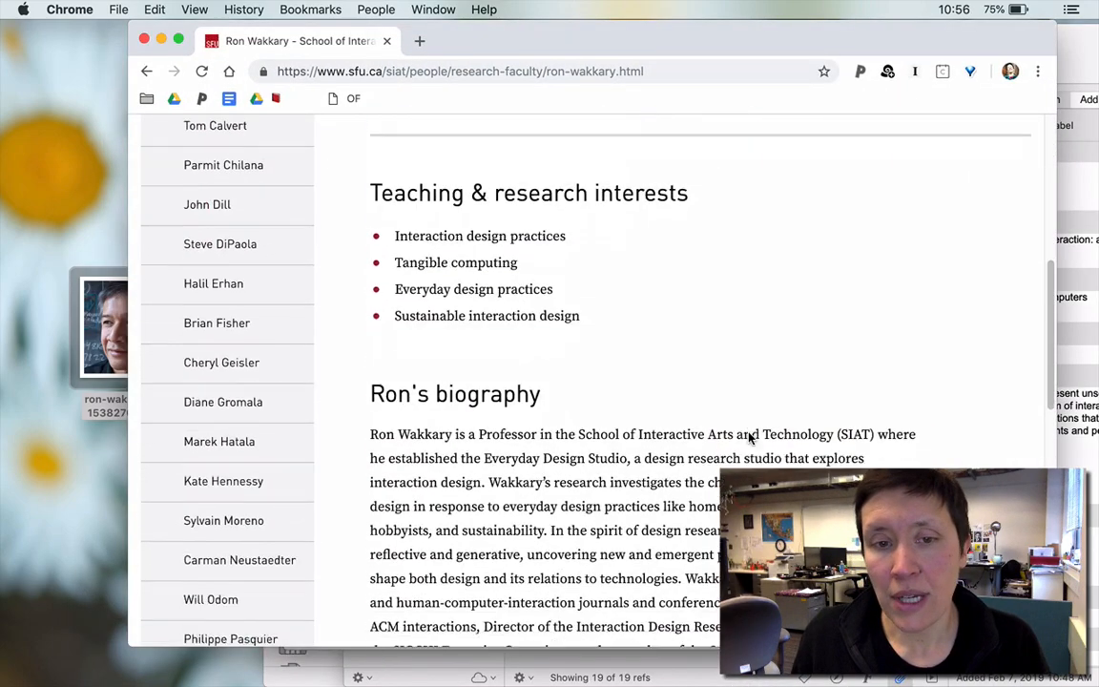
scroll(749, 435, "down", 5)
scroll(750, 435, "up", 15)
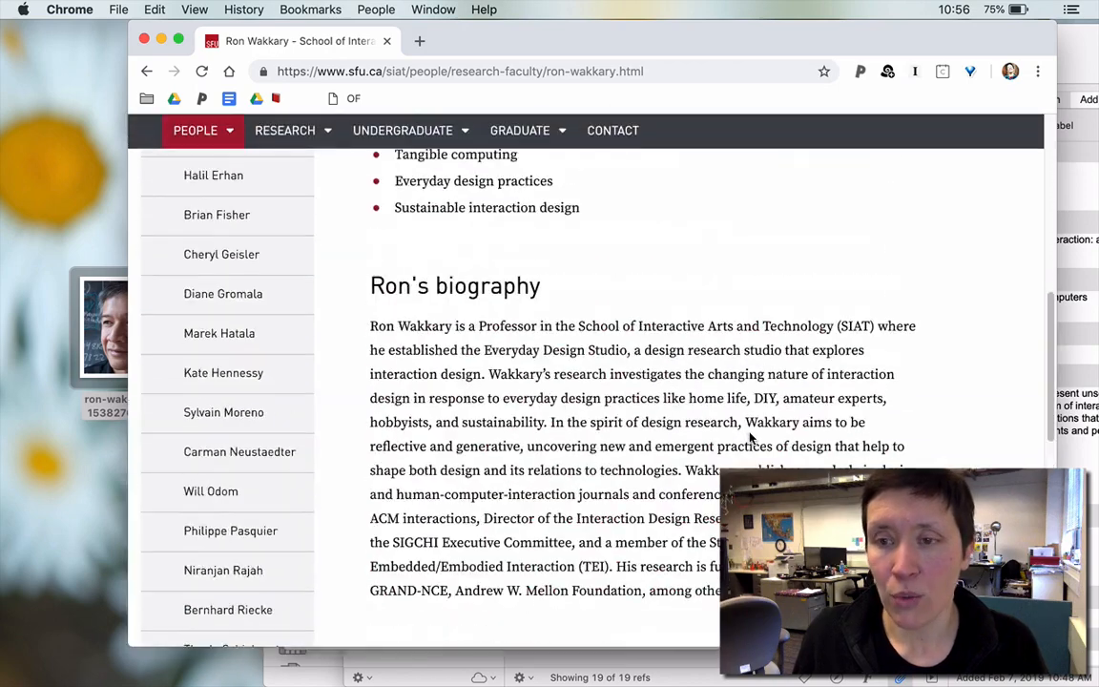
scroll(744, 361, "up", 3)
key("super+Tab")
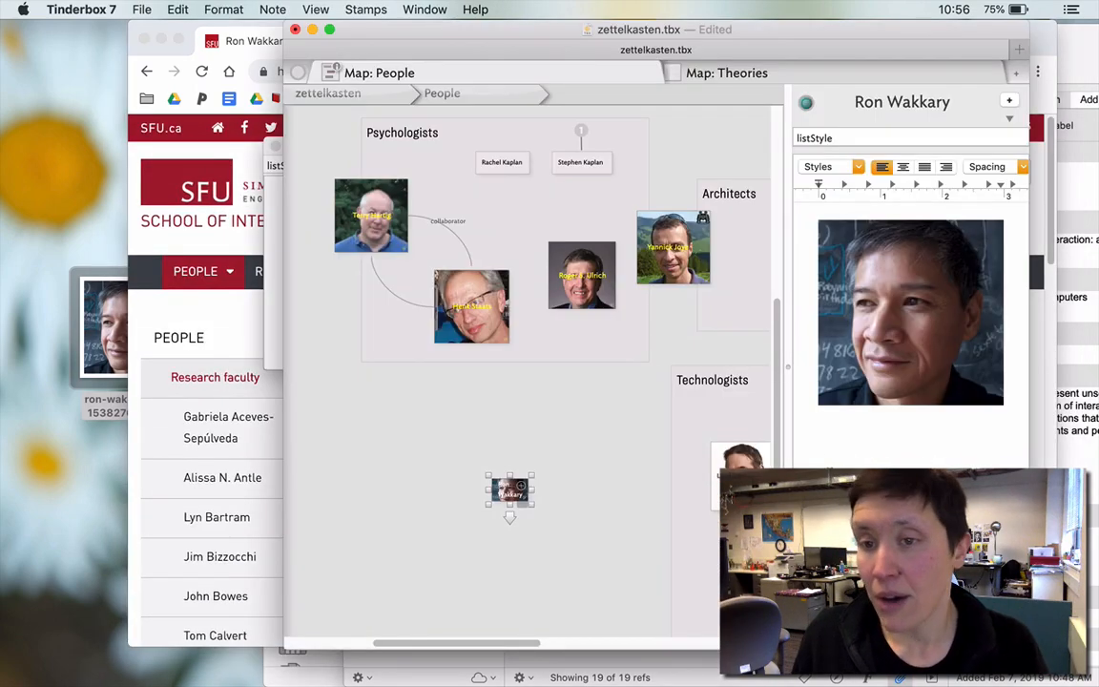
Review the biography texts in an existing Technologists portrait note and an existing Psychologists portrait note as examples
scroll(574, 465, "right", 3)
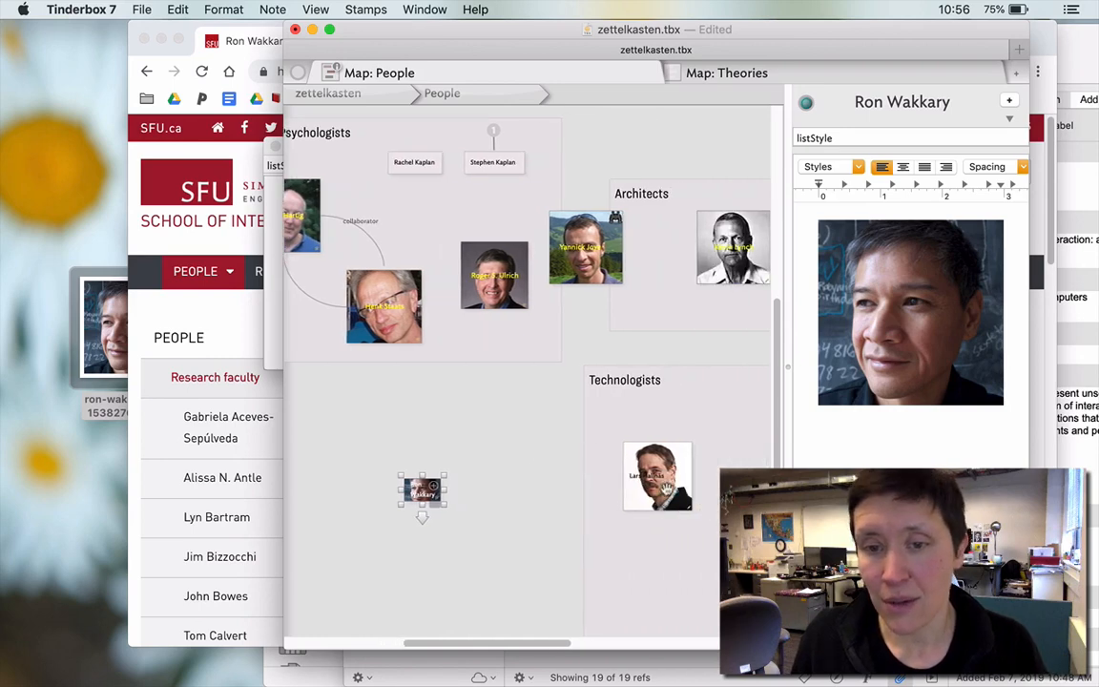
left_click(622, 448)
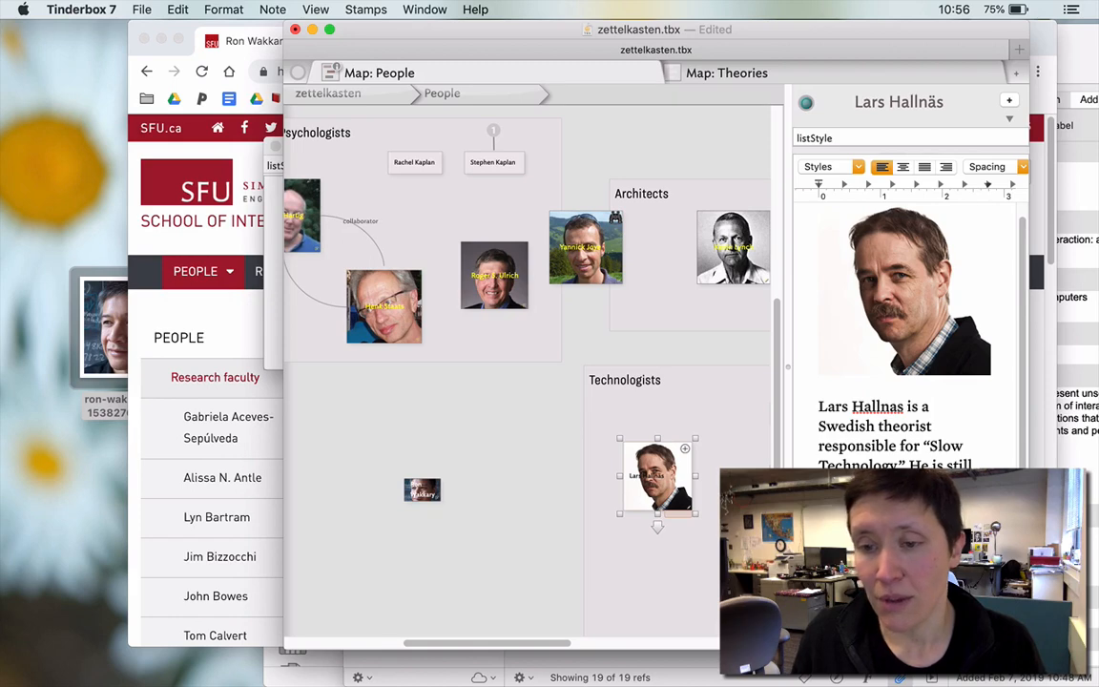
scroll(904, 315, "down", 5)
scroll(904, 315, "up", 6)
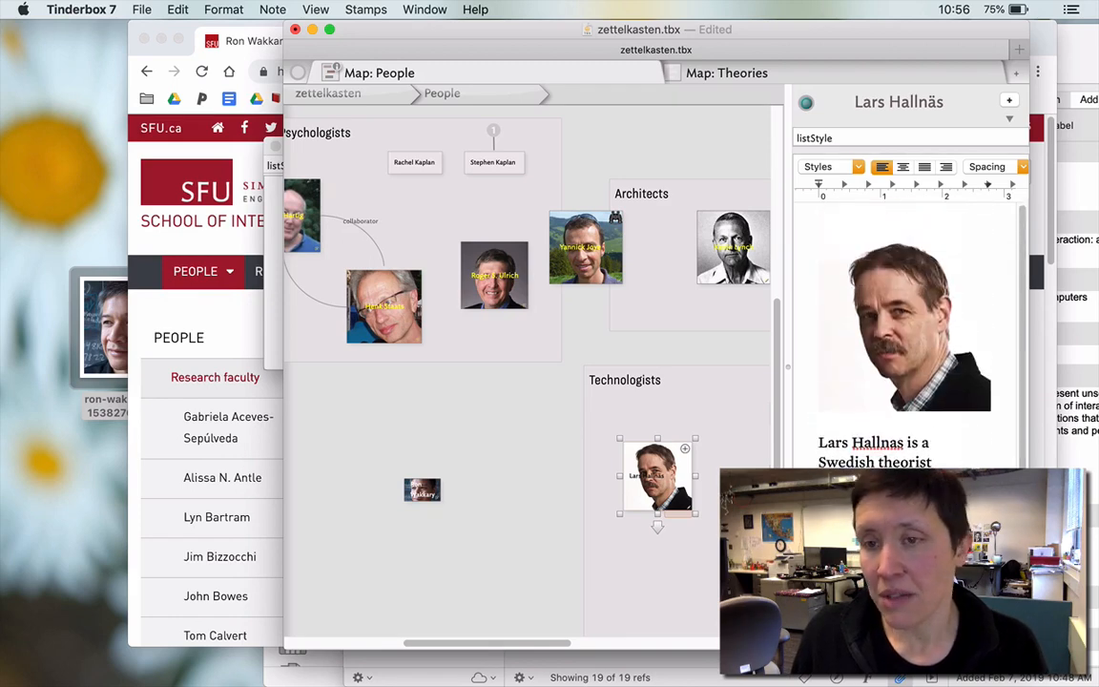
left_click(550, 427)
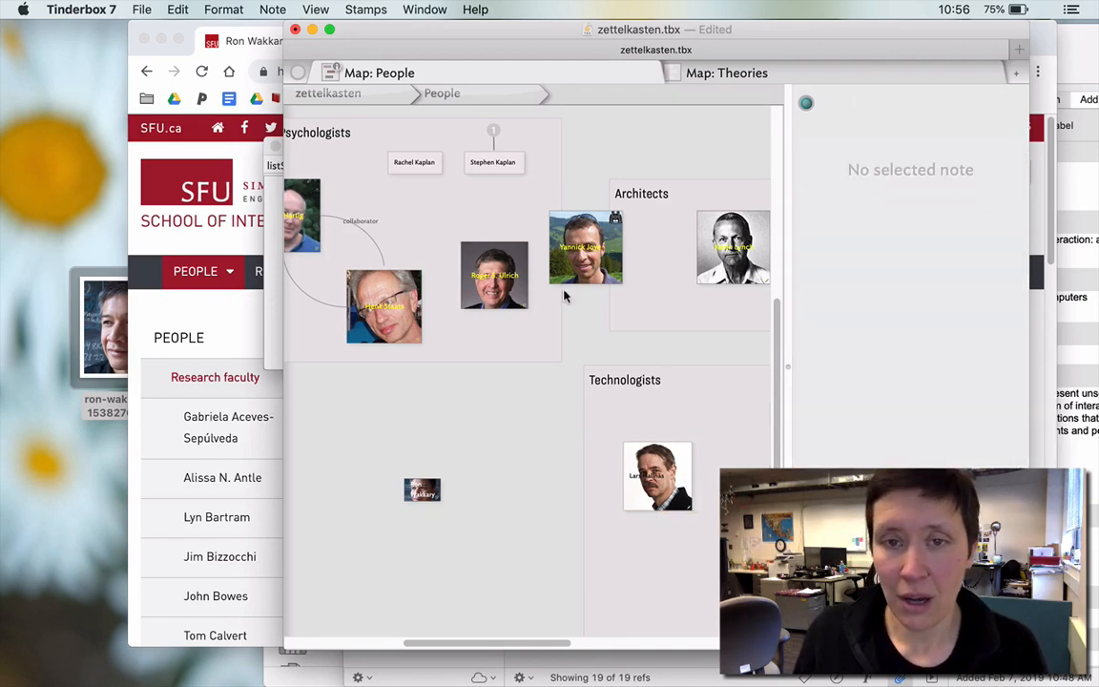
left_click(512, 285)
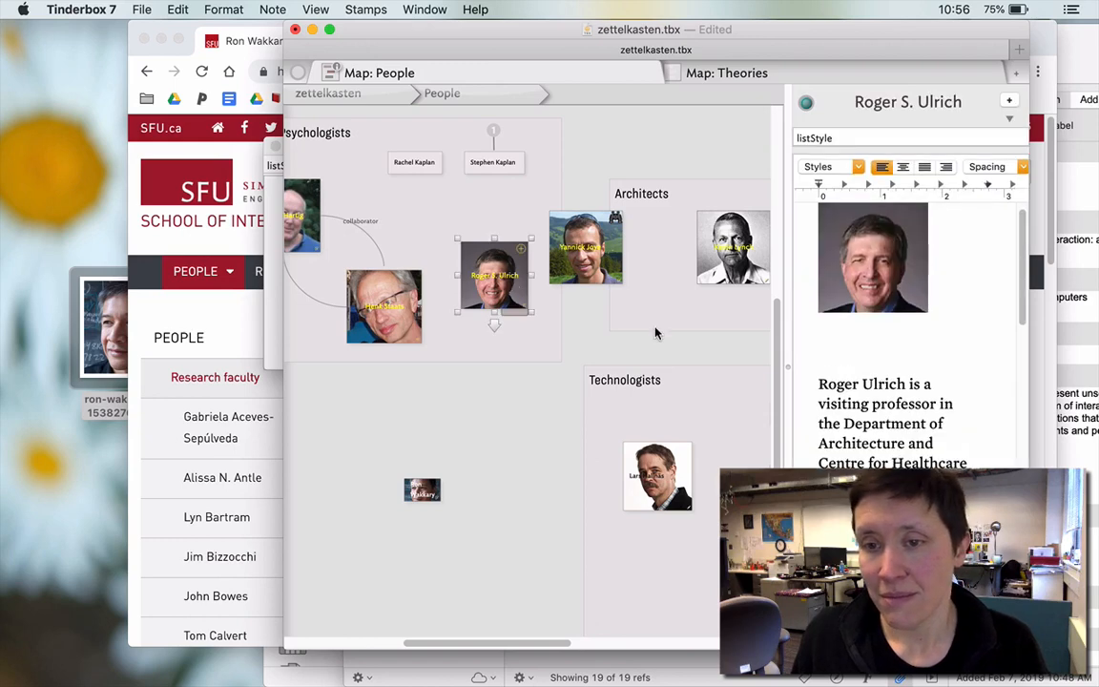
left_click(400, 434)
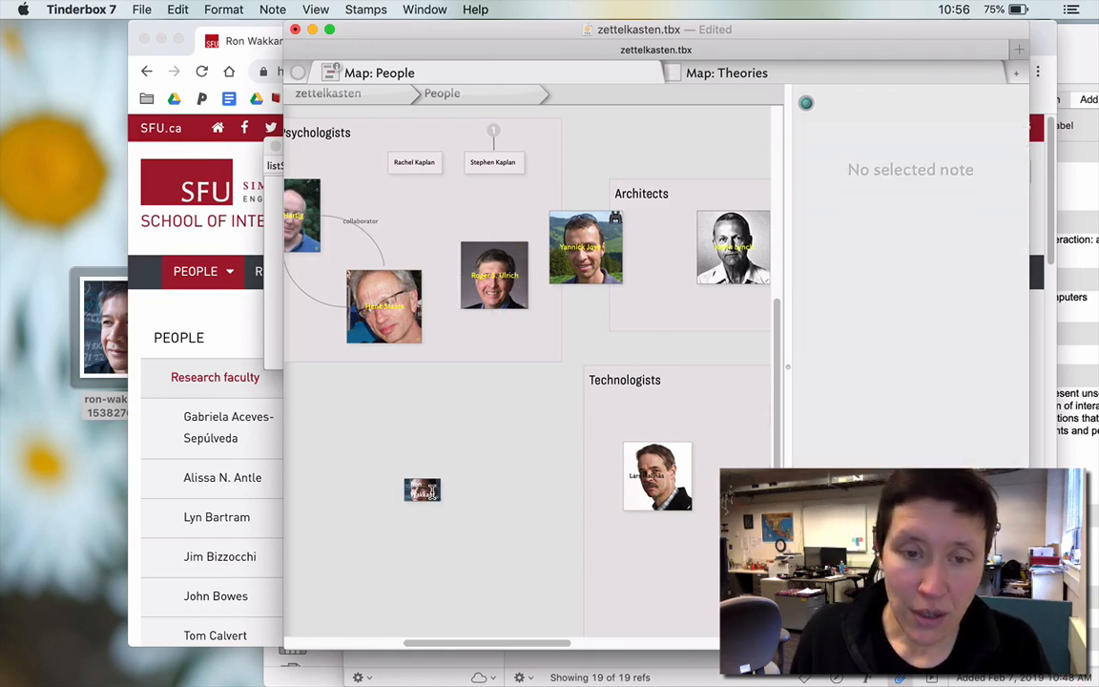
Enlarge the new author's portrait note and place it inside the Technologists group, below the group's first portrait
left_click(425, 491)
left_click_drag(445, 504, 689, 590)
scroll(689, 590, "right", 5)
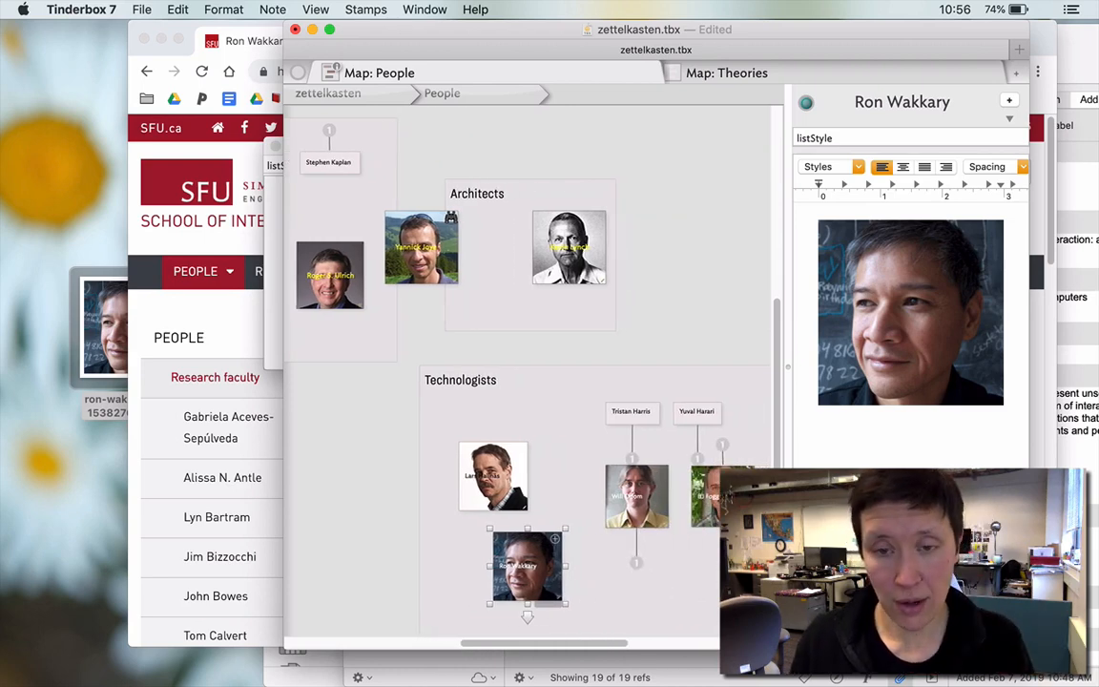
Go back to the top-level zettelkasten map and move and enlarge the window to fill the whole screen
left_click(358, 483)
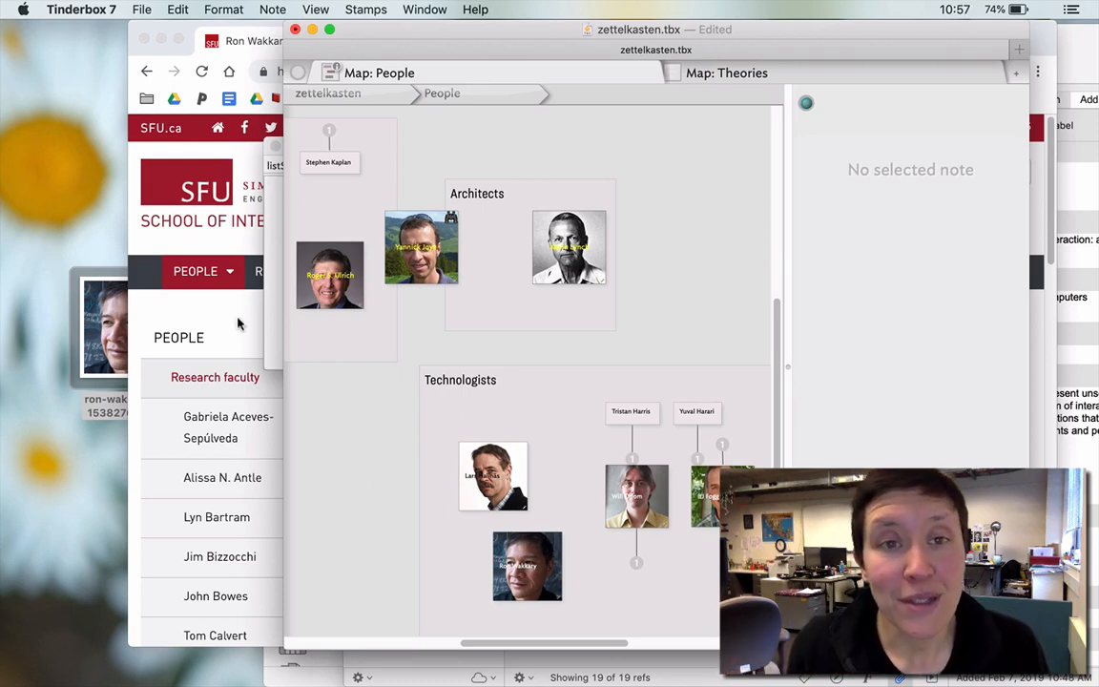
left_click(334, 84)
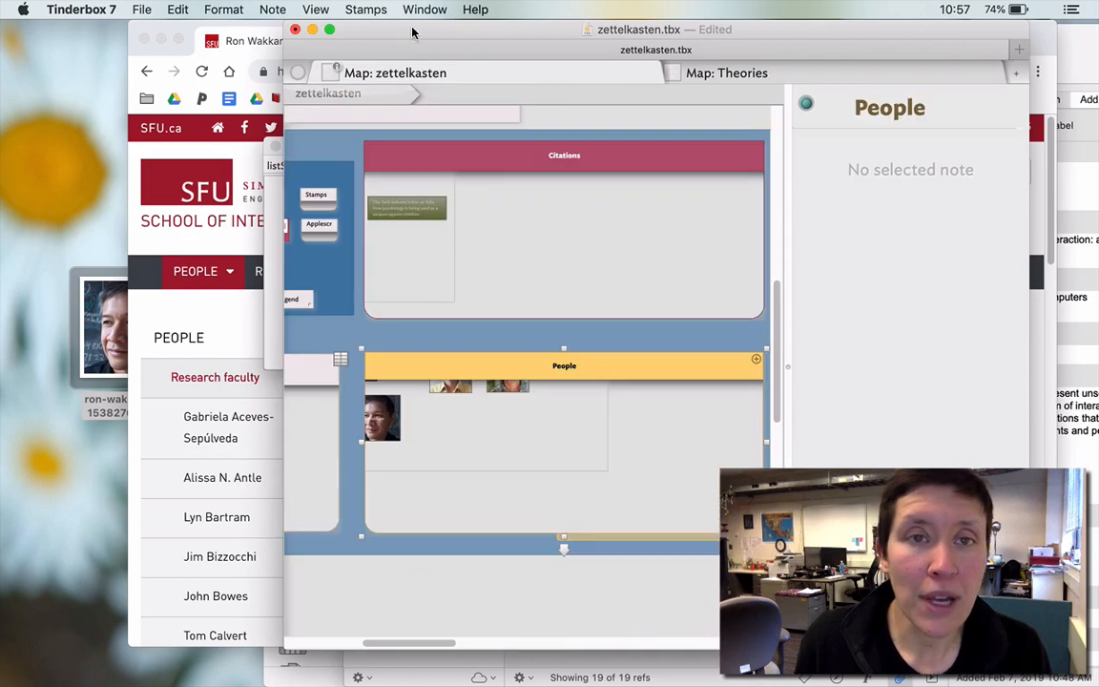
left_click_drag(415, 28, 135, 19)
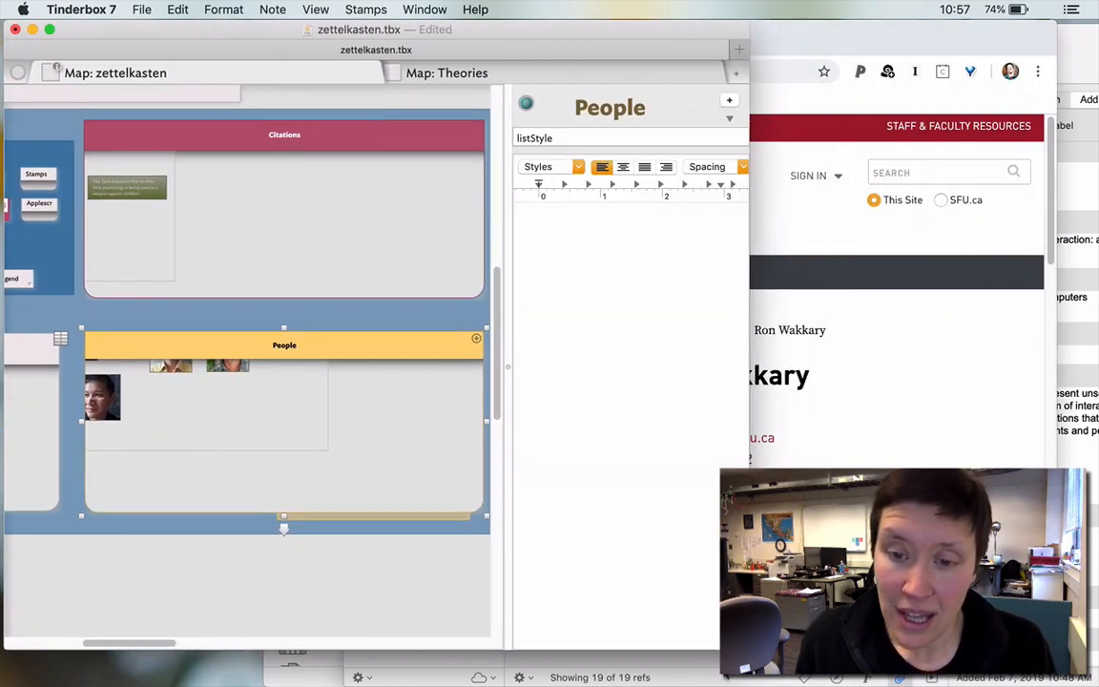
left_click_drag(749, 650, 1097, 683)
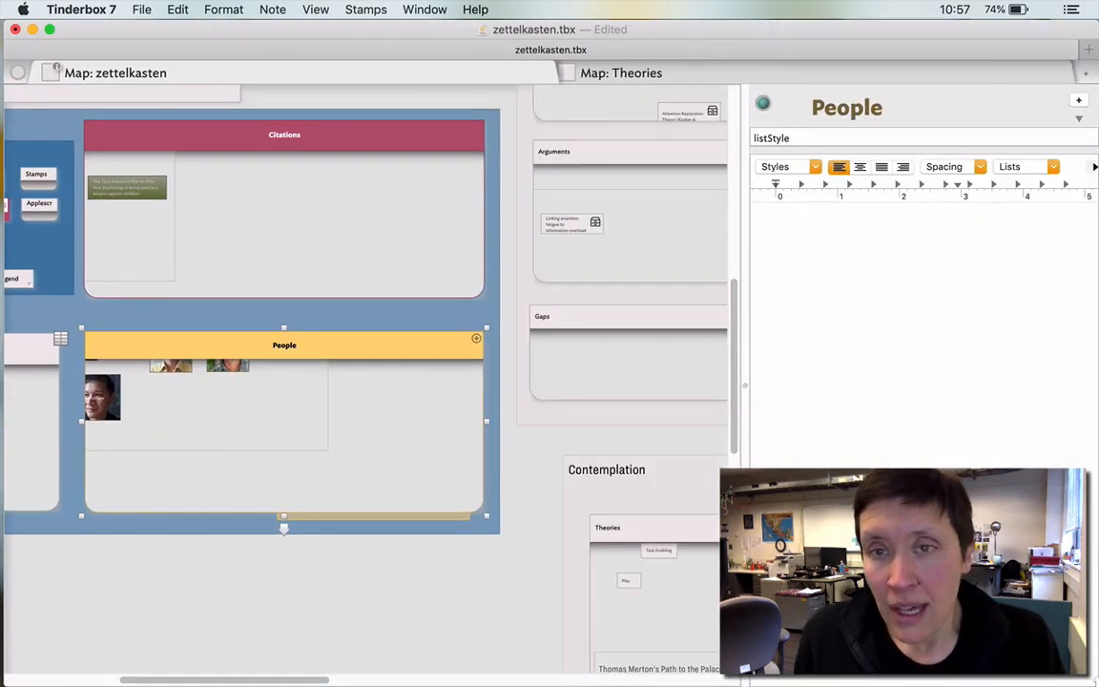
Open the Theories container of the Technology Parking Lot and collapse the text pane so the map fills the window
scroll(648, 456, "right", 10)
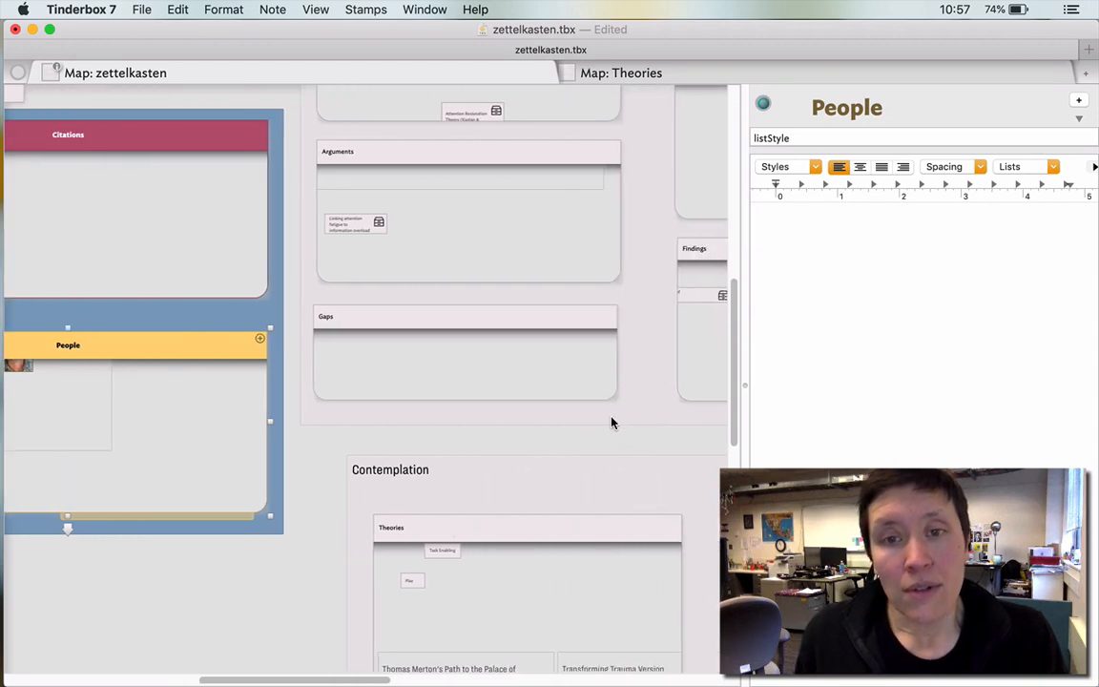
scroll(614, 406, "right", 5)
scroll(613, 407, "up", 8)
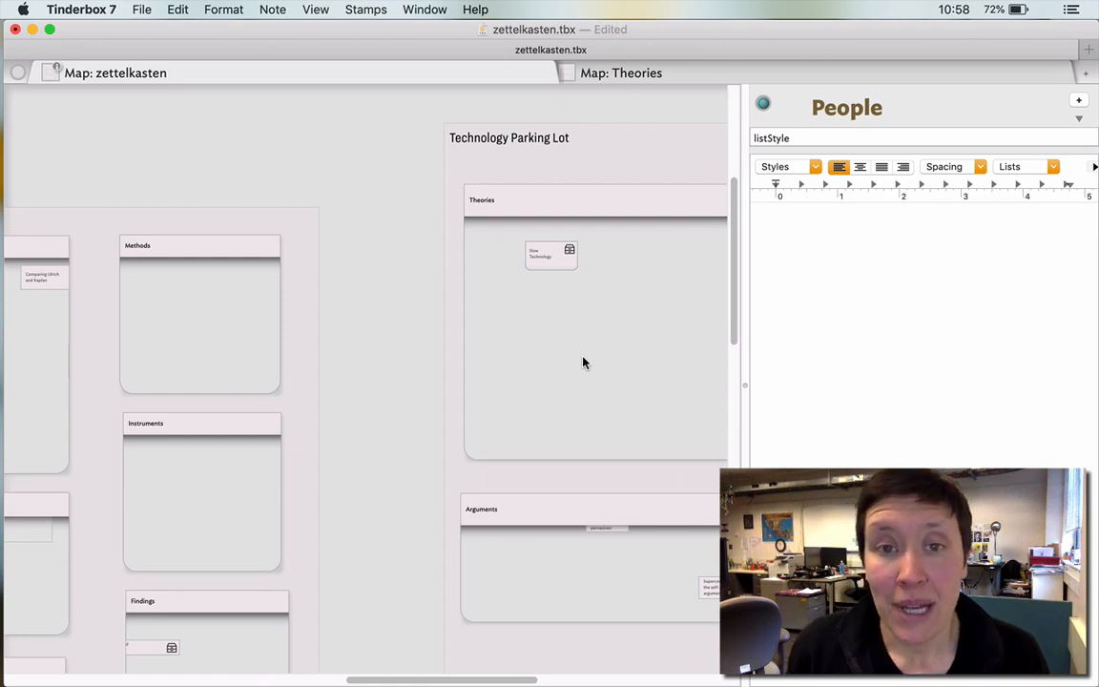
double_click(583, 362)
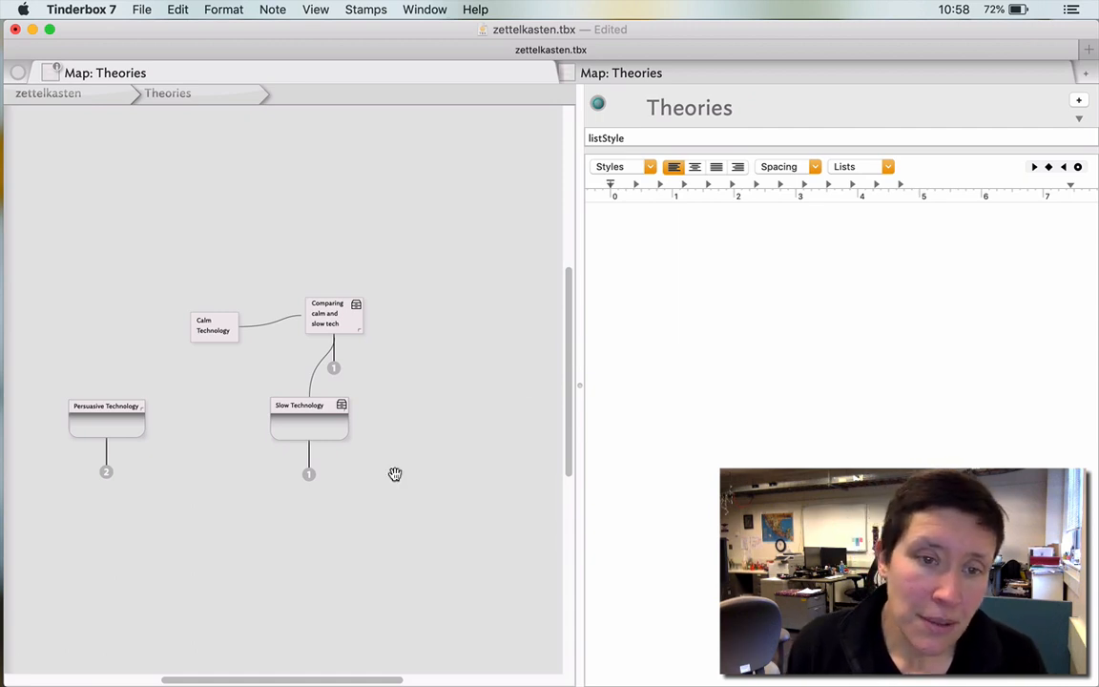
left_click_drag(483, 364, 461, 252)
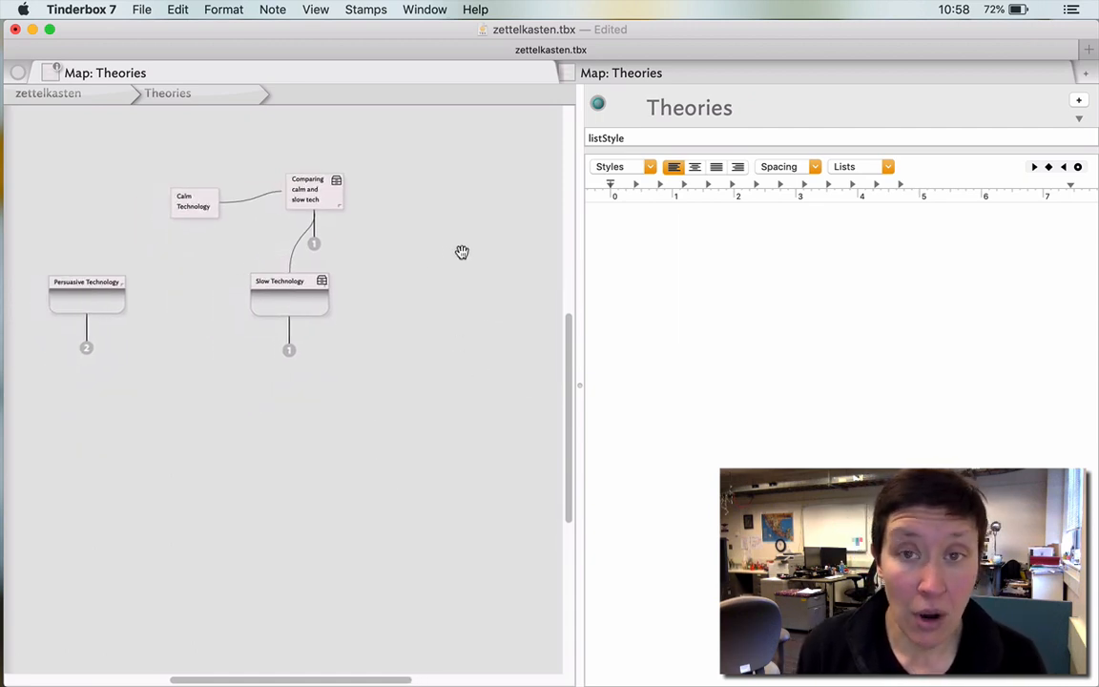
left_click_drag(580, 385, 1094, 362)
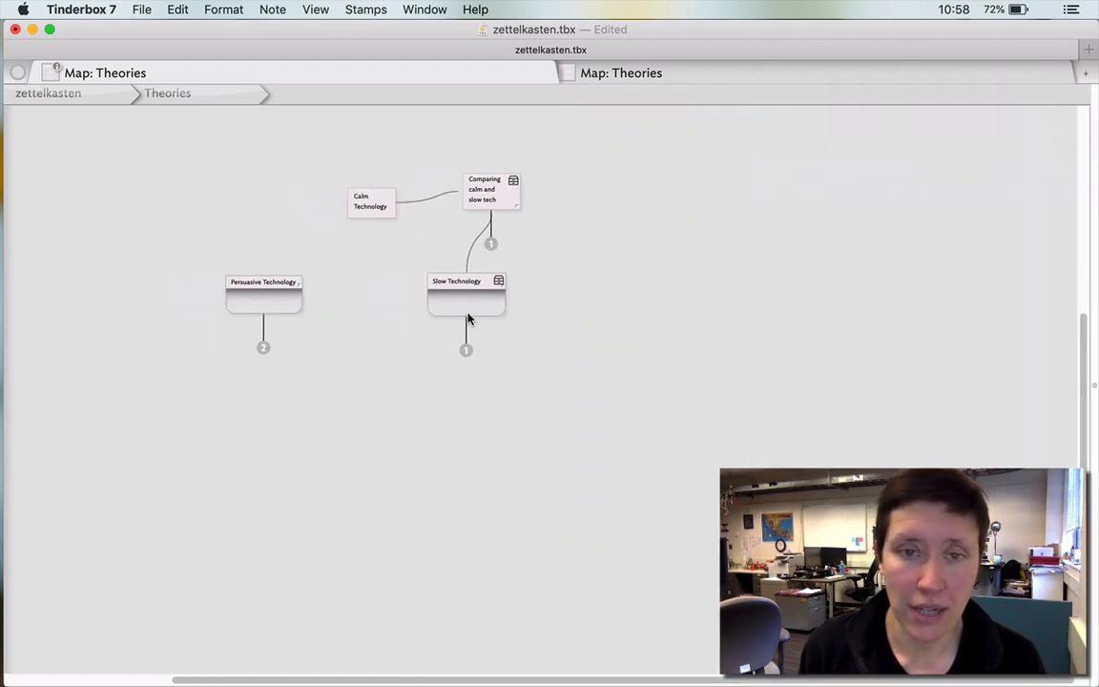
Open the Slow Technology container and examine its concept map from the technology and development notes down to the design guidelines and examples
double_click(466, 317)
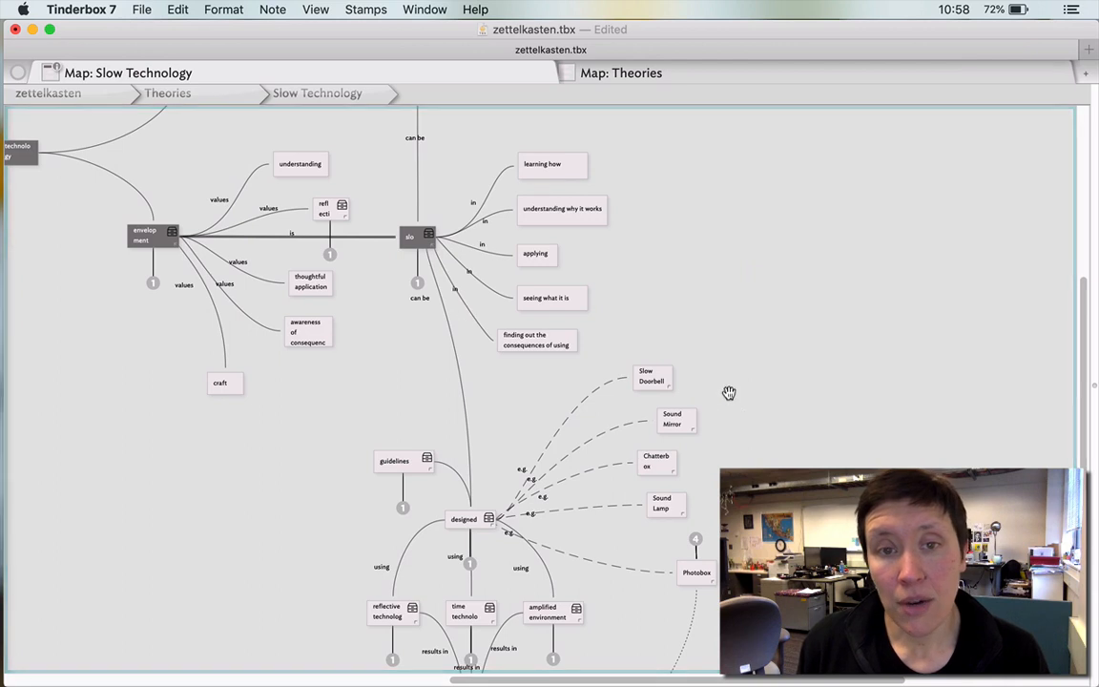
scroll(770, 373, "up", 5)
scroll(763, 373, "up", 3)
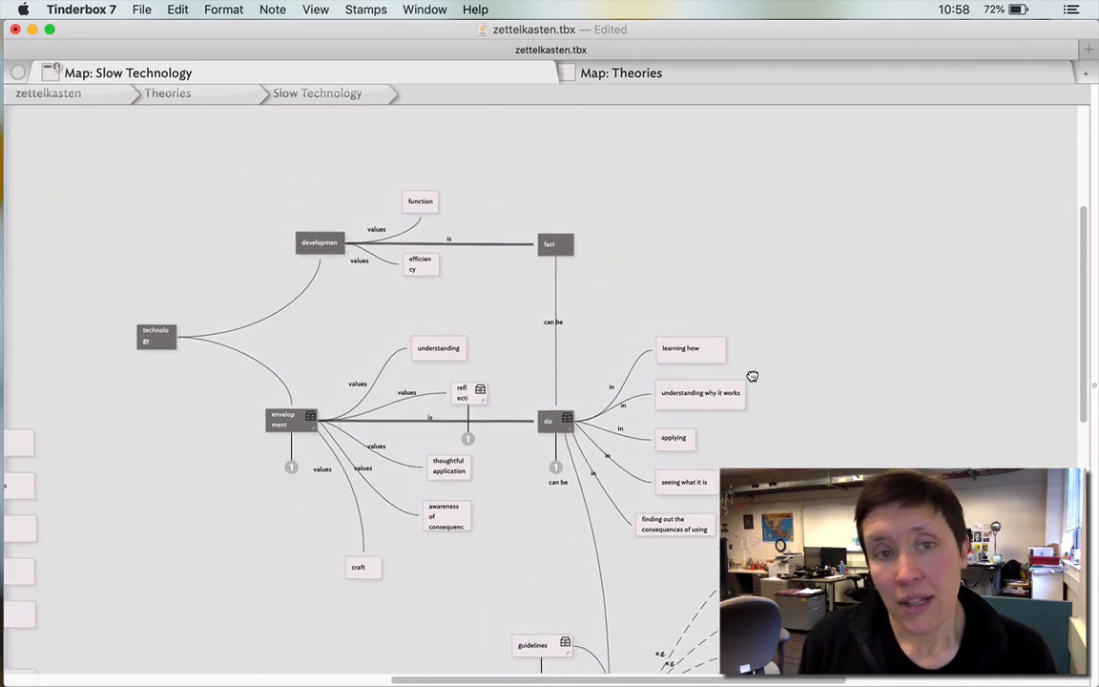
scroll(180, 516, "left", 2)
scroll(184, 514, "down", 2)
scroll(183, 514, "left", 2)
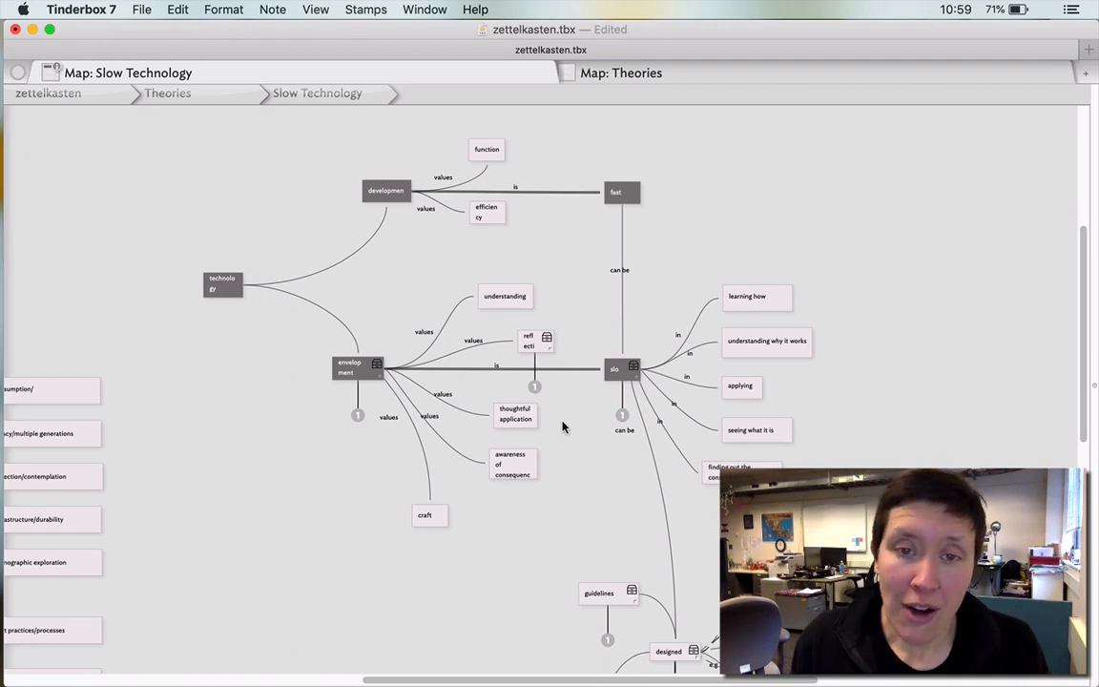
scroll(561, 429, "down", 5)
scroll(561, 434, "down", 3)
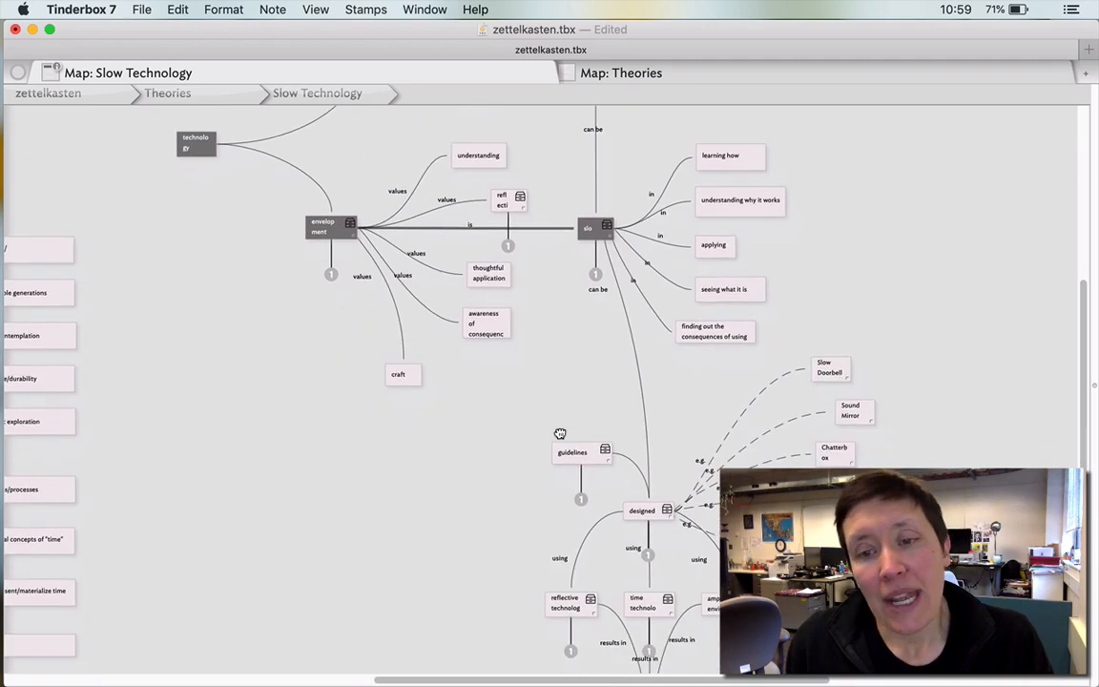
scroll(552, 435, "up", 8)
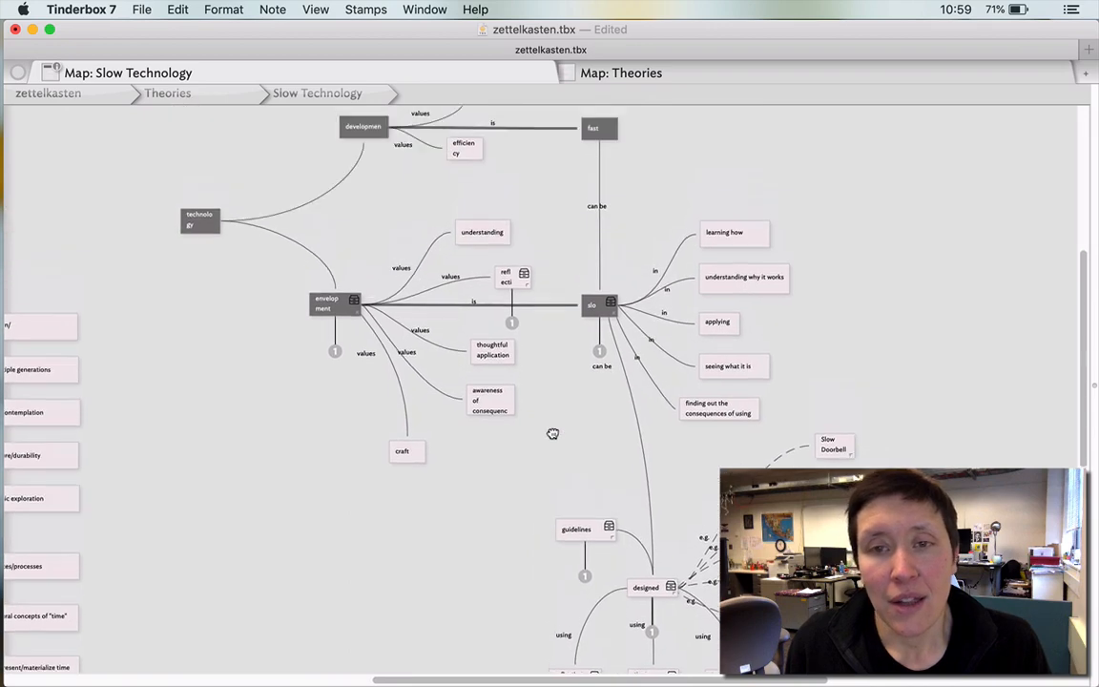
Return to the Theories map, open the Persuasive Technology container and examine its concept map and behavior model diagram
left_click(200, 98)
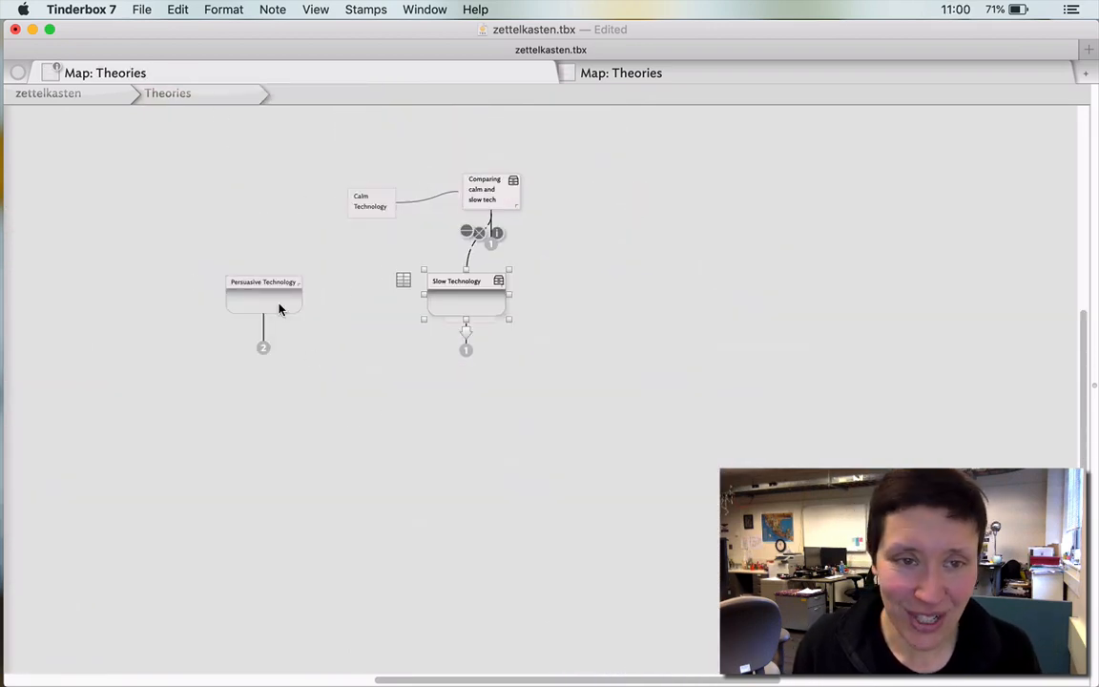
double_click(279, 308)
scroll(328, 366, "up", 2)
scroll(331, 366, "left", 3)
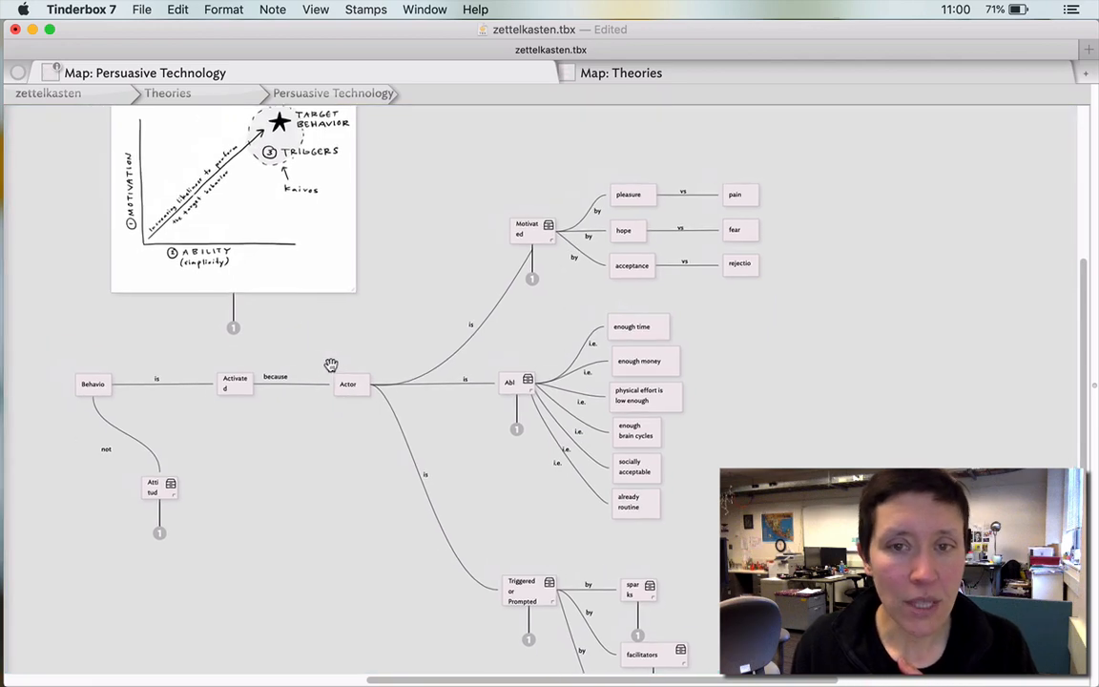
scroll(341, 361, "down", 3)
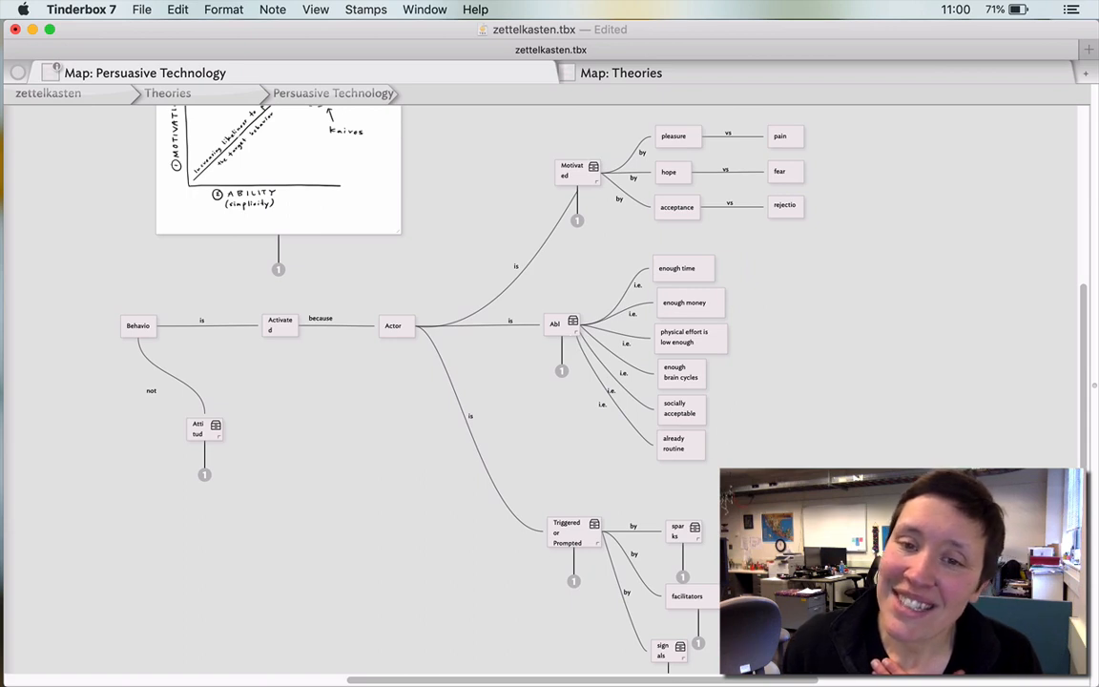
scroll(490, 437, "down", 2)
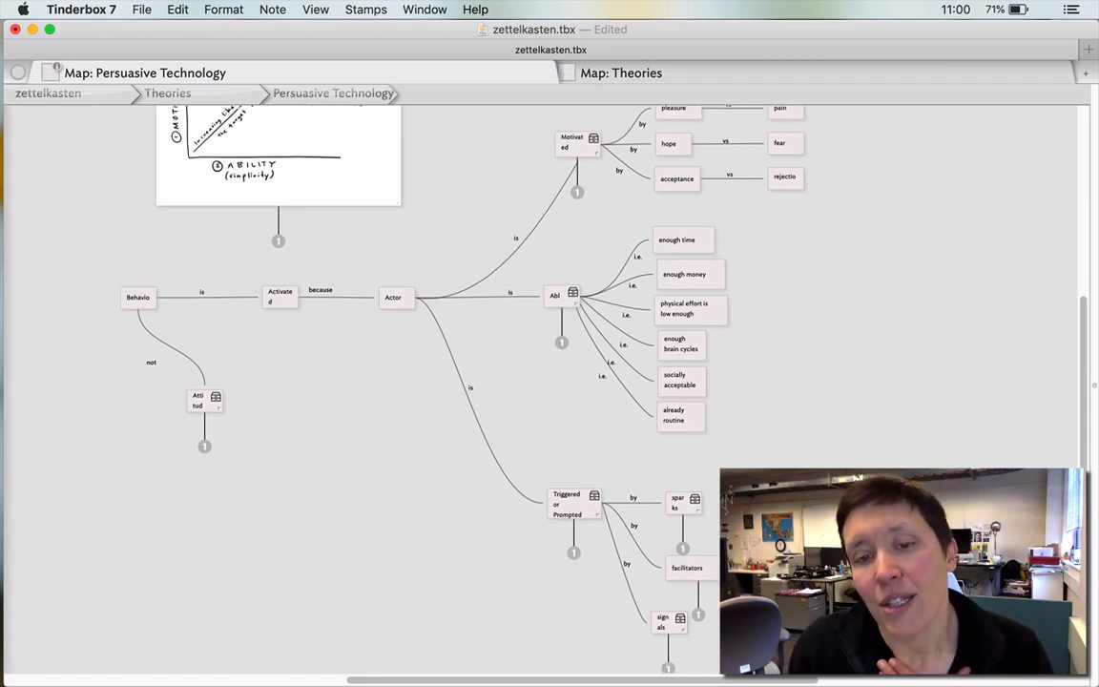
scroll(544, 381, "up", 3)
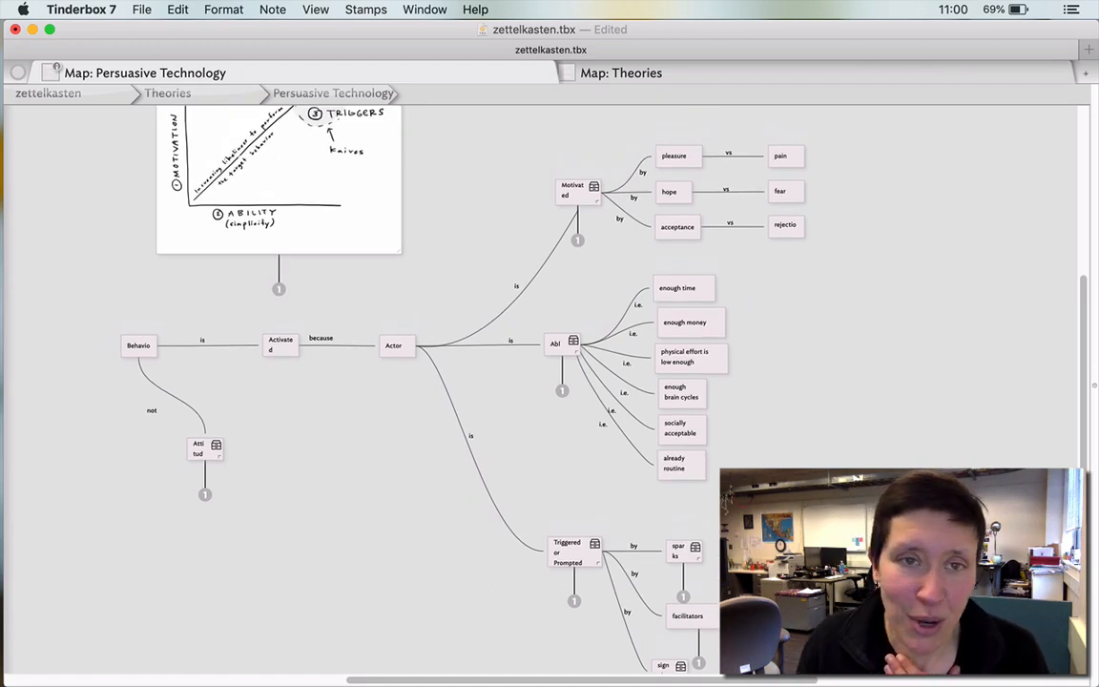
scroll(544, 382, "up", 4)
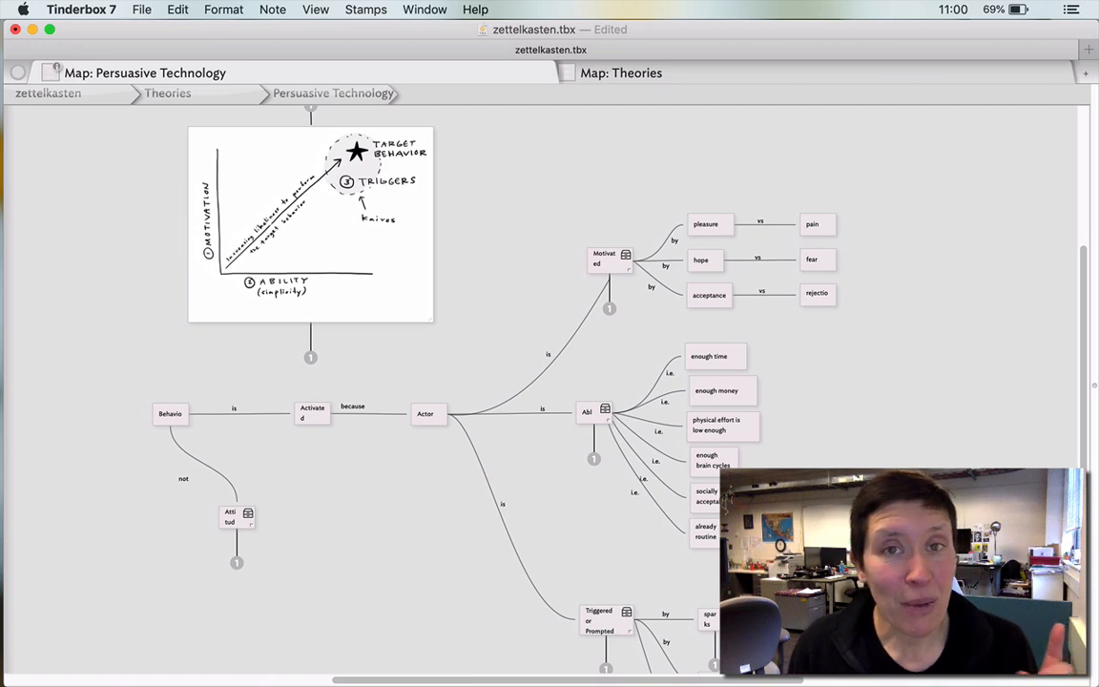
View the behavior model diagram note's text, hide the text pane again, and review the concept branches below the diagram
left_click(310, 227)
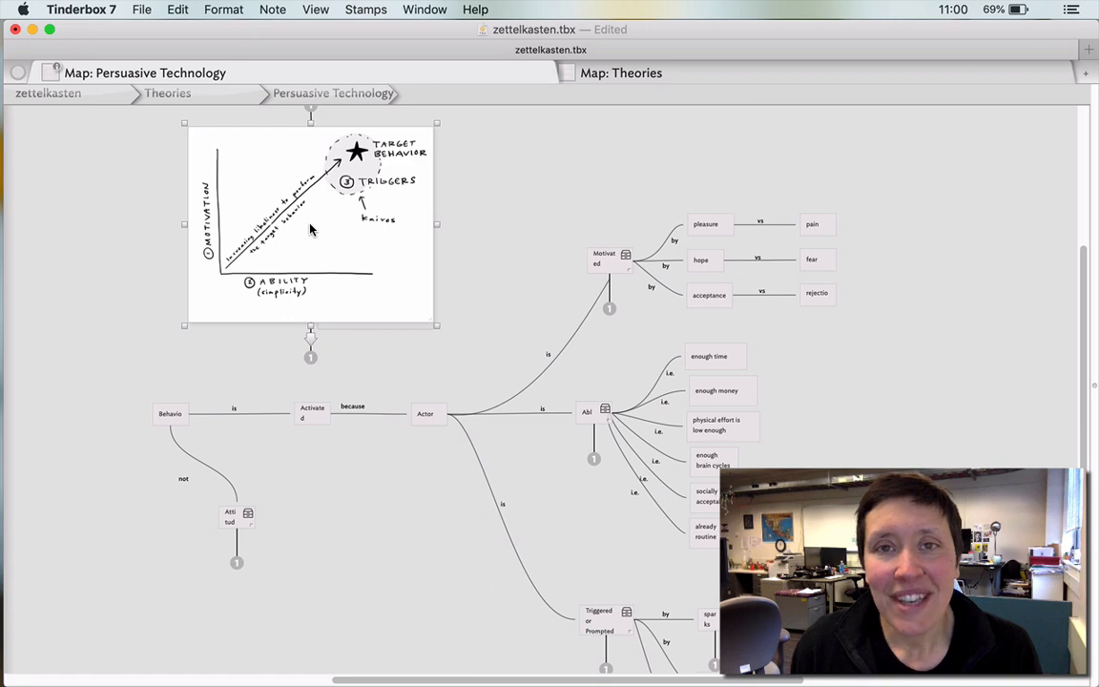
left_click_drag(1093, 299, 680, 329)
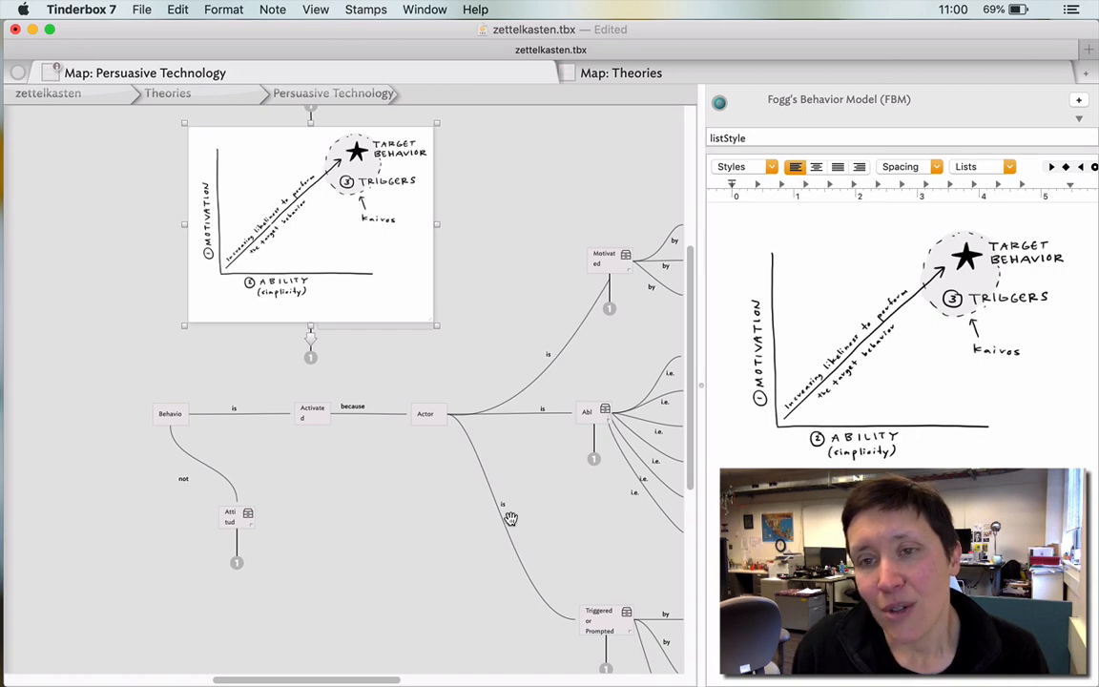
left_click_drag(699, 410, 773, 401)
left_click_drag(1003, 391, 1096, 376)
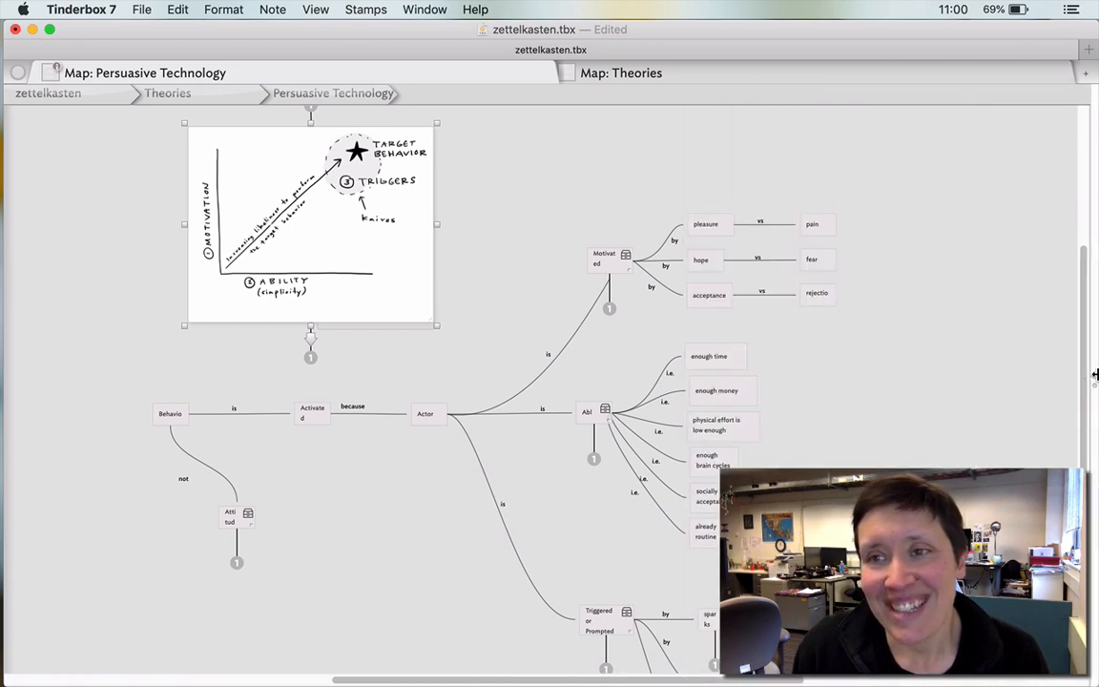
left_click(122, 340)
scroll(208, 408, "up", 2)
scroll(208, 408, "down", 5)
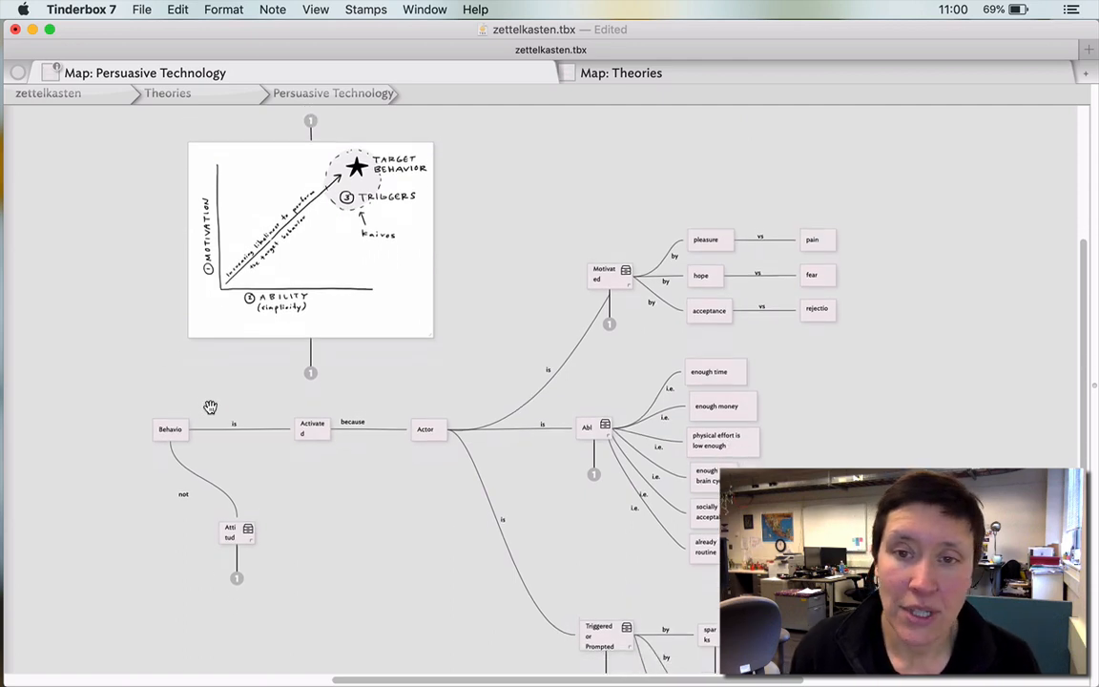
scroll(210, 409, "down", 4)
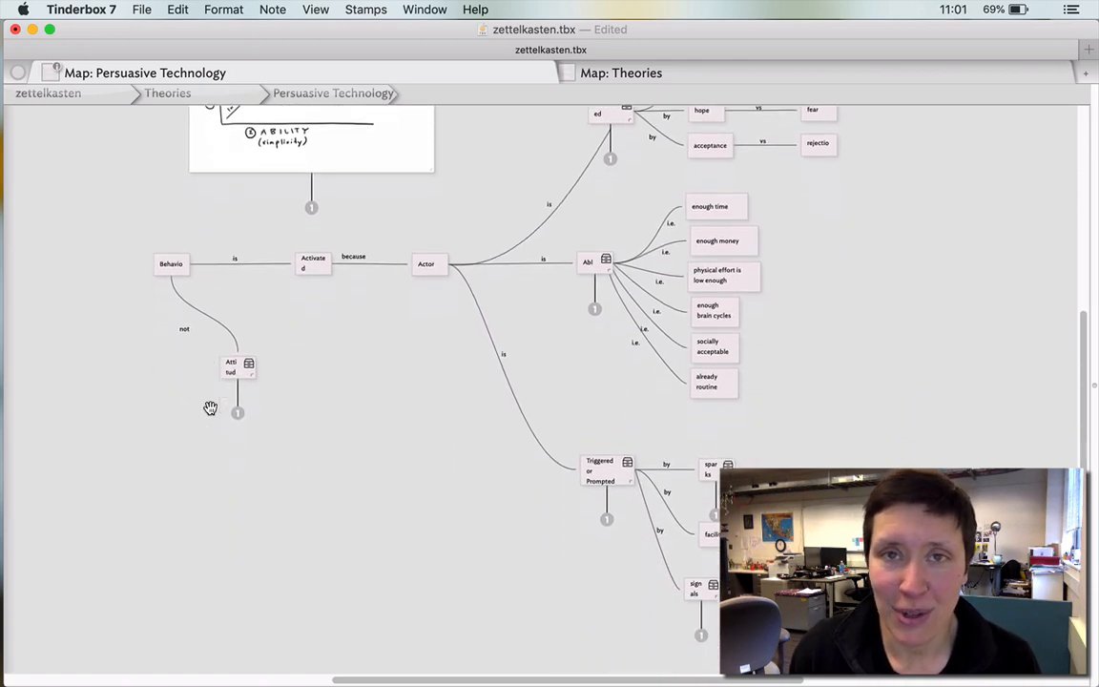
scroll(465, 432, "up", 3)
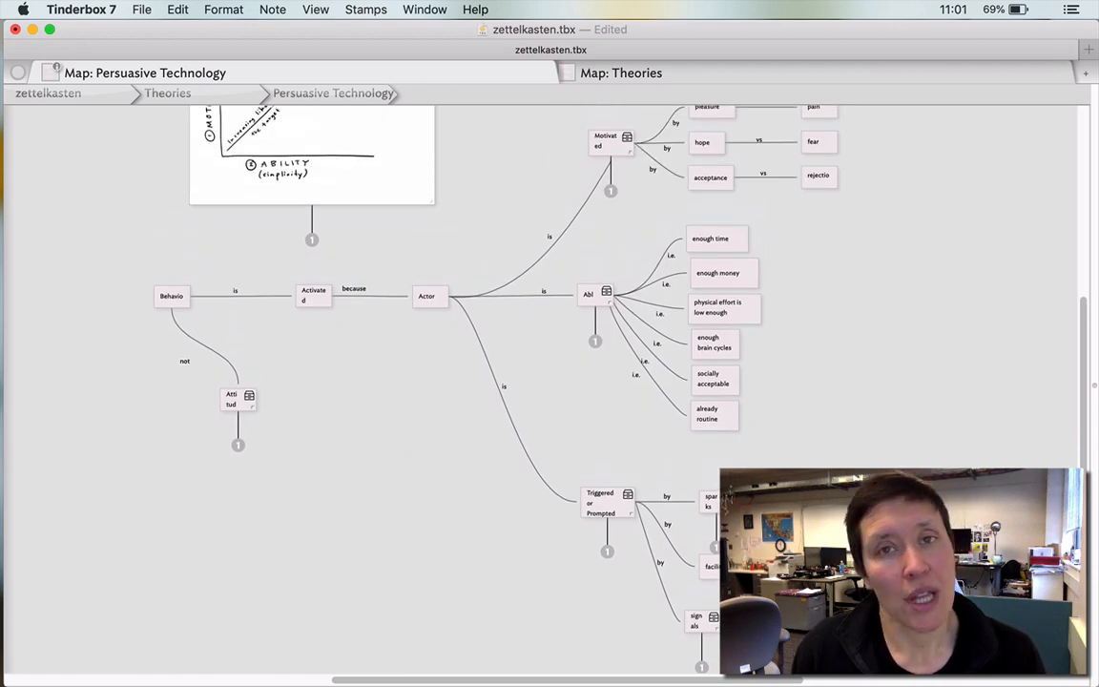
Return to the Theories map and create a new note in the empty area below Persuasive Technology and Slow Technology
left_click(178, 94)
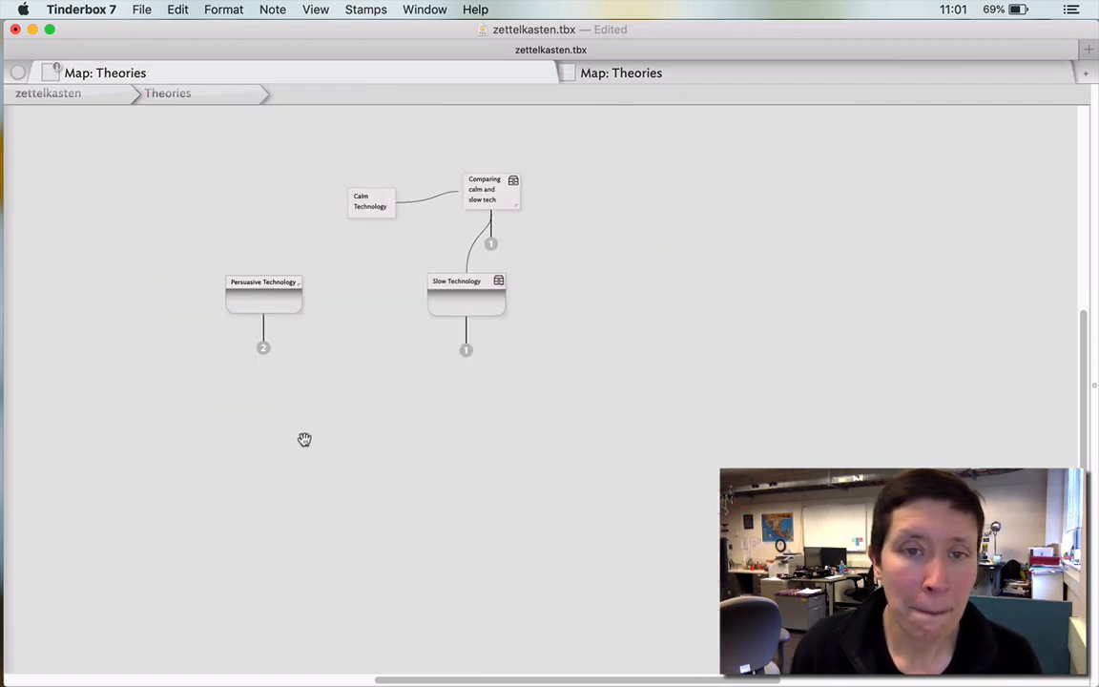
scroll(307, 440, "left", 1)
scroll(389, 206, "down", 1)
left_click(389, 206)
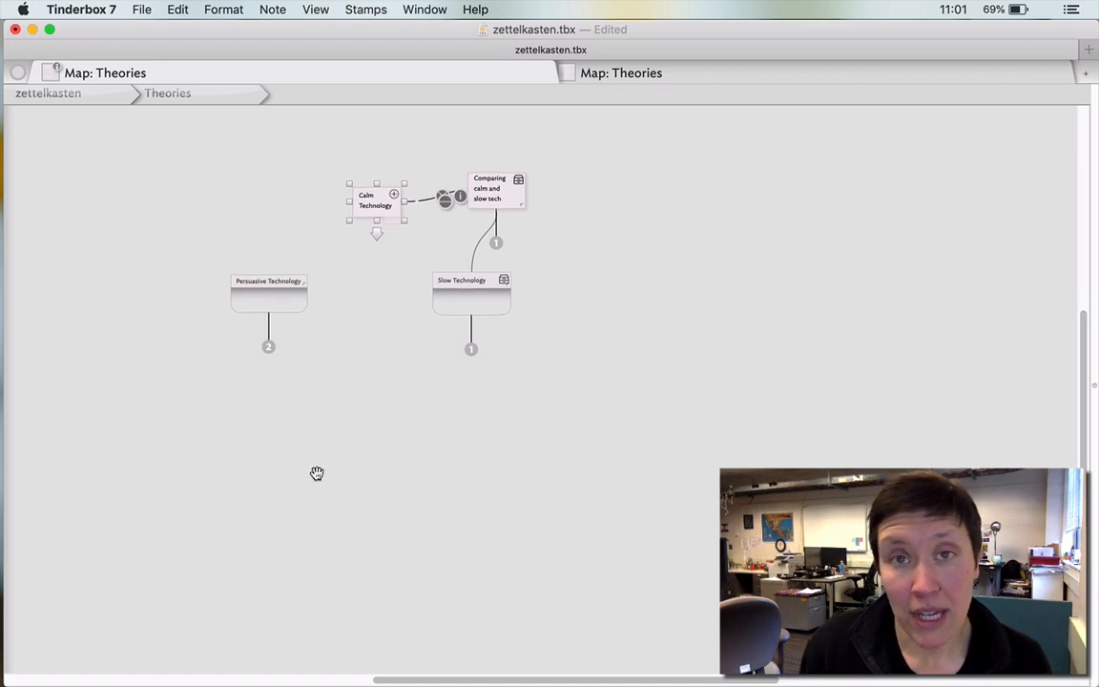
scroll(401, 499, "down", 1)
scroll(404, 498, "right", 1)
scroll(372, 445, "down", 1)
double_click(372, 445)
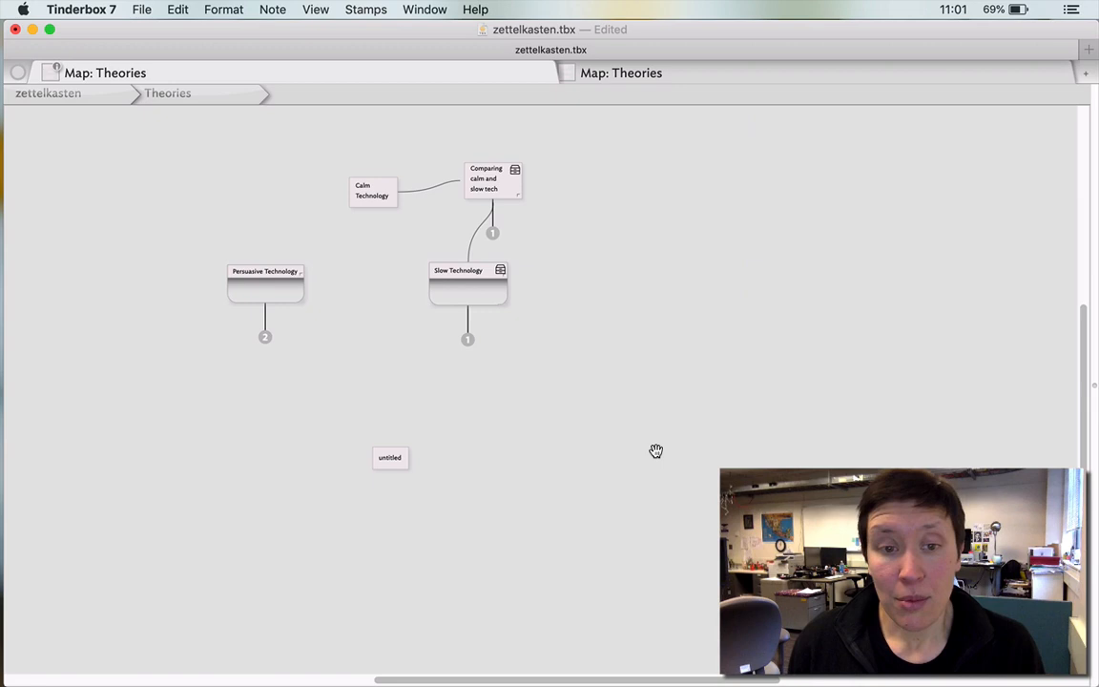
Name the new note Unselfconscious Interaction and enlarge it so each word of the title fits on one line
left_click(397, 460)
left_click(388, 459)
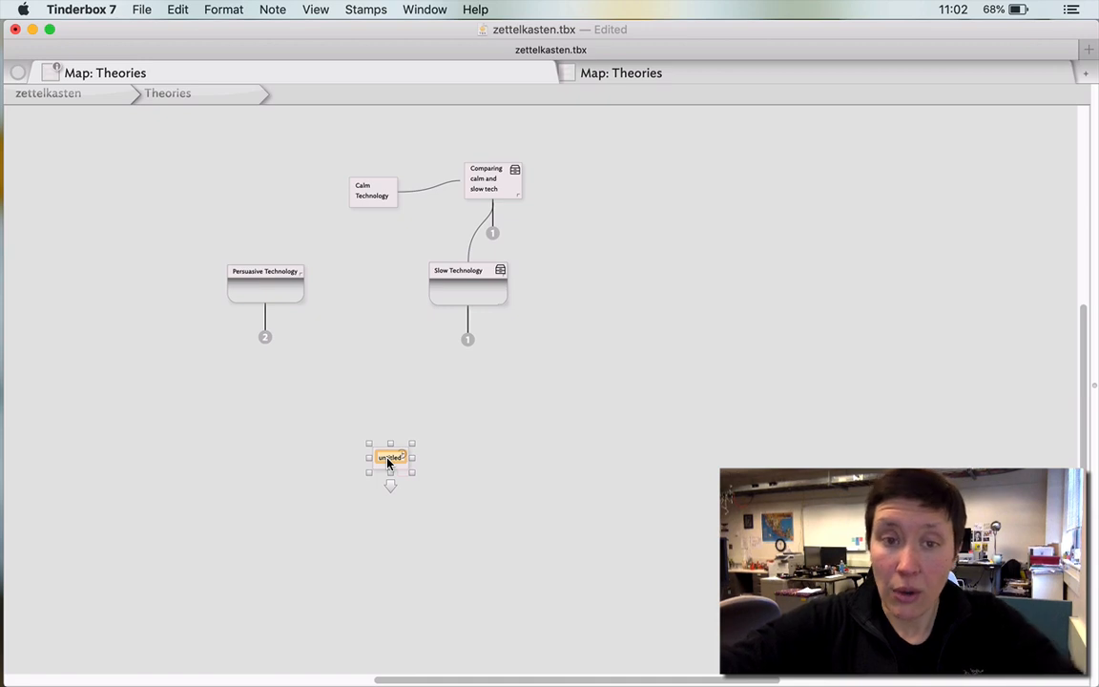
type("Unself")
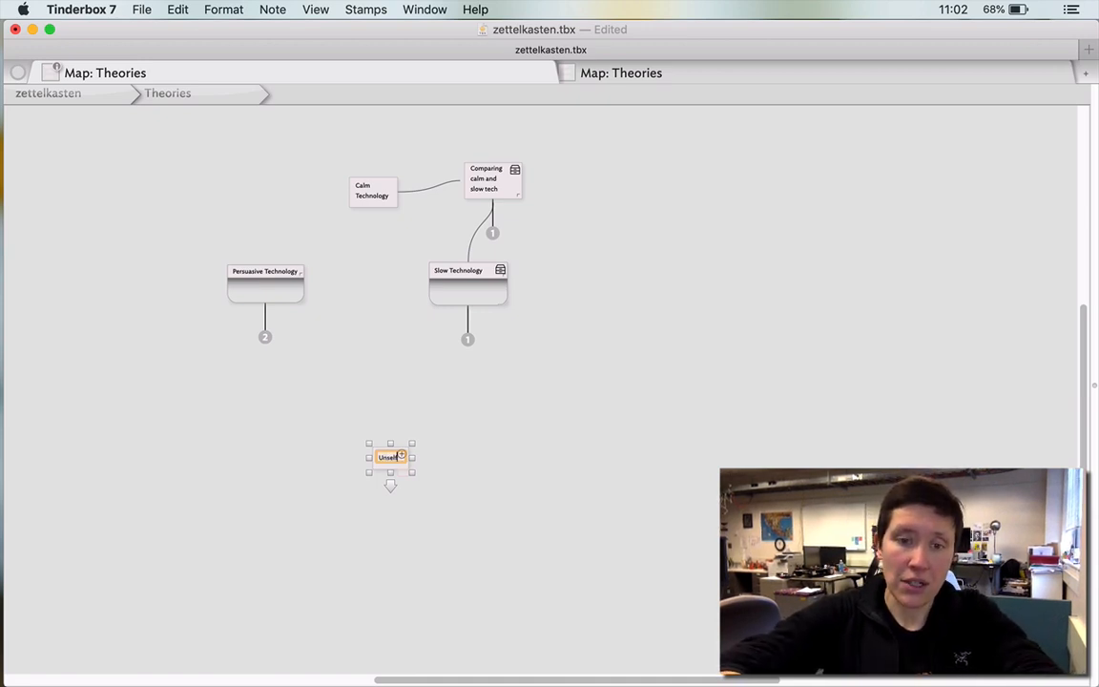
type("conscio")
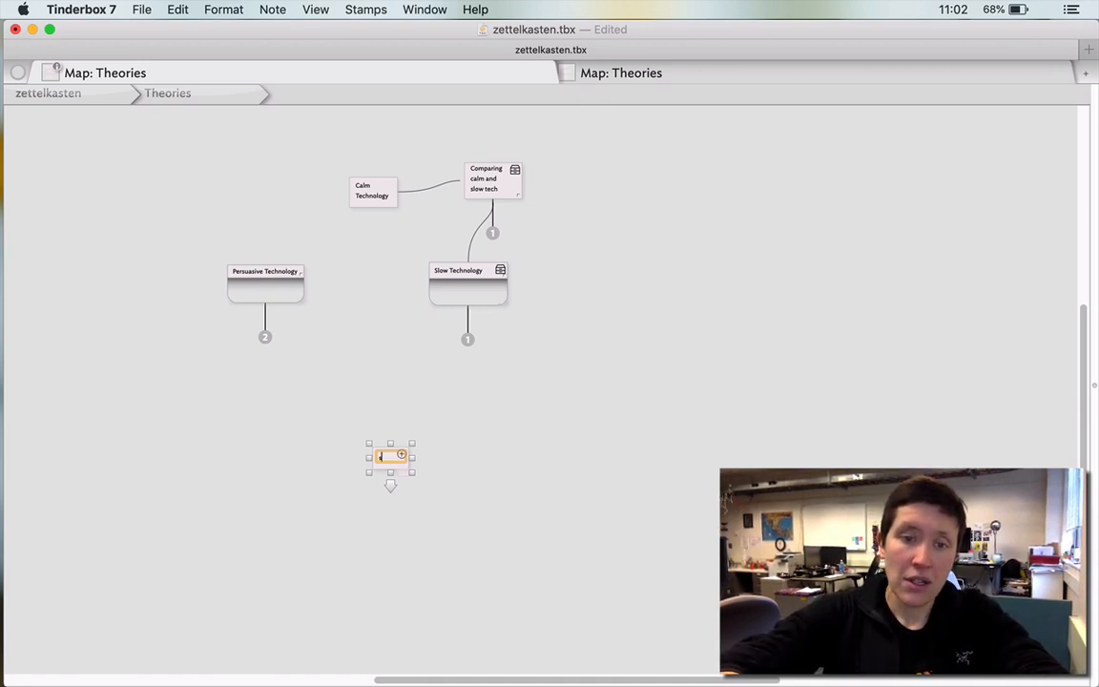
type("us interaction")
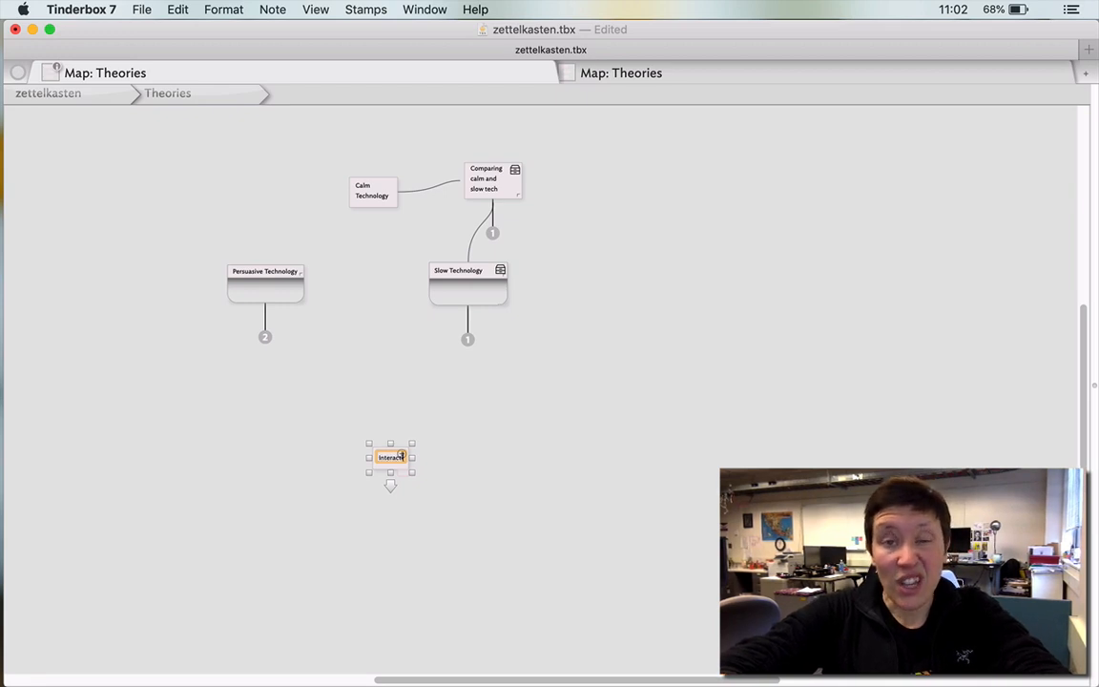
key("Return")
scroll(386, 450, "down", 5)
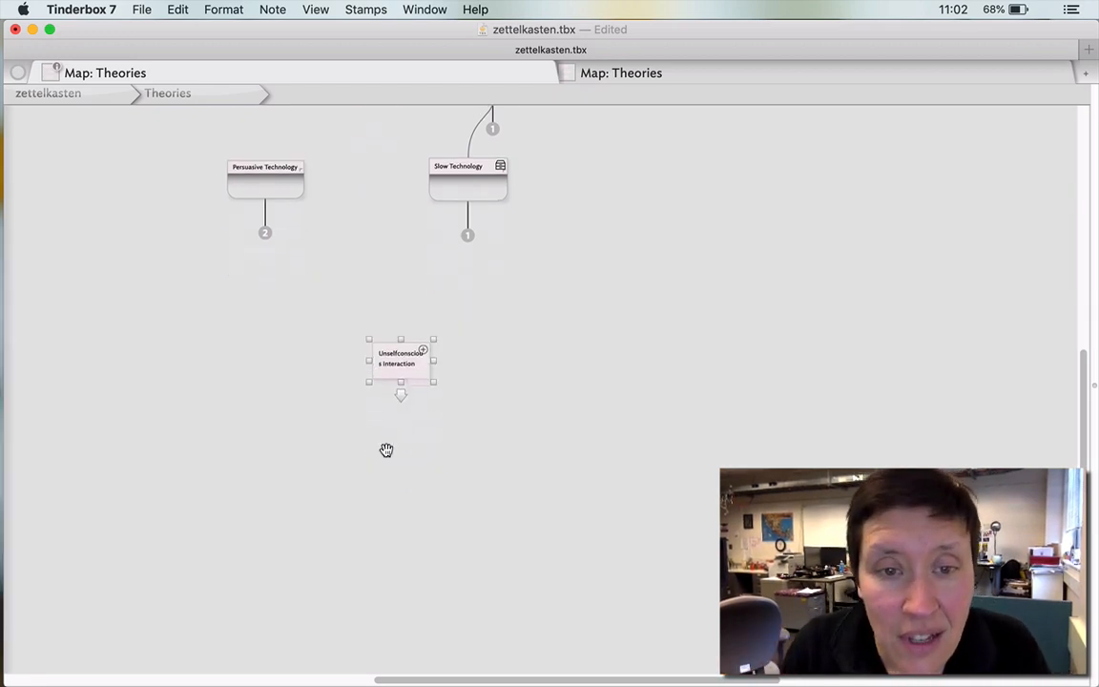
left_click_drag(433, 331, 452, 342)
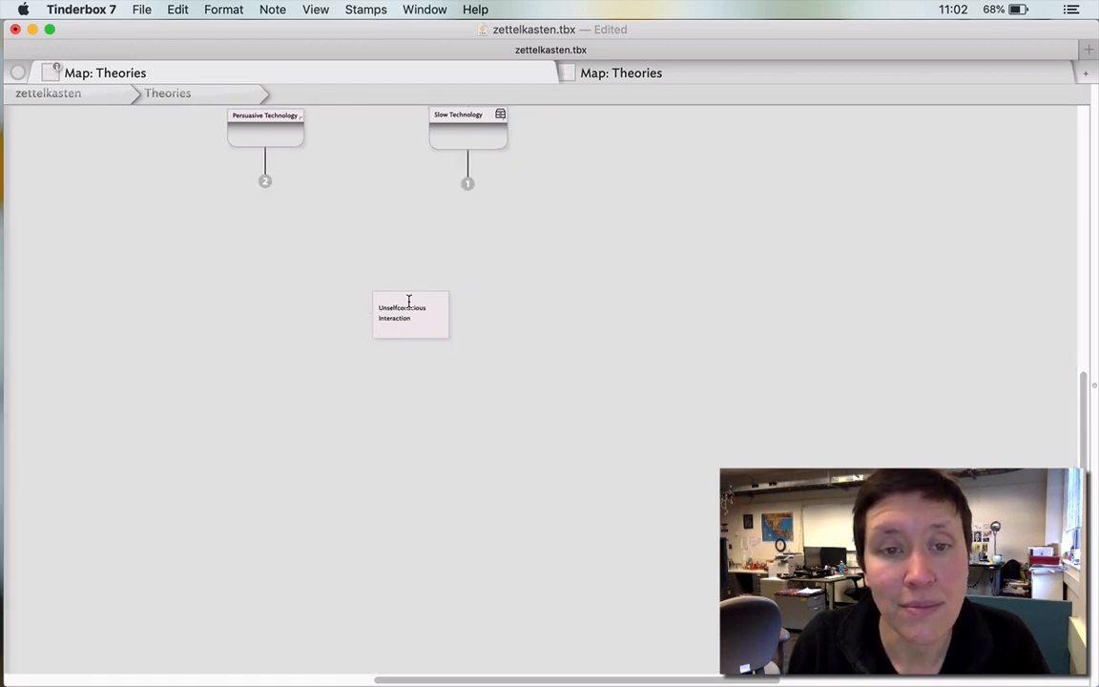
Move the Unselfconscious Interaction note up beside Slow Technology, leaving a gap between them
left_click_drag(409, 297, 620, 207)
scroll(474, 356, "up", 3)
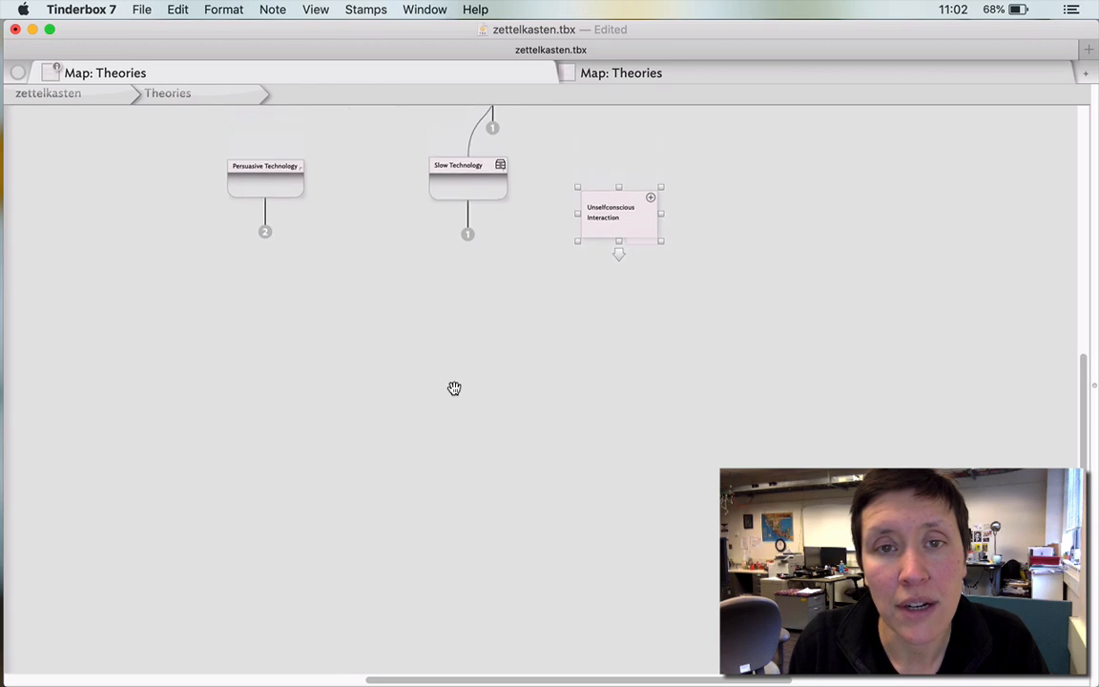
scroll(521, 386, "up", 2)
scroll(521, 386, "right", 1)
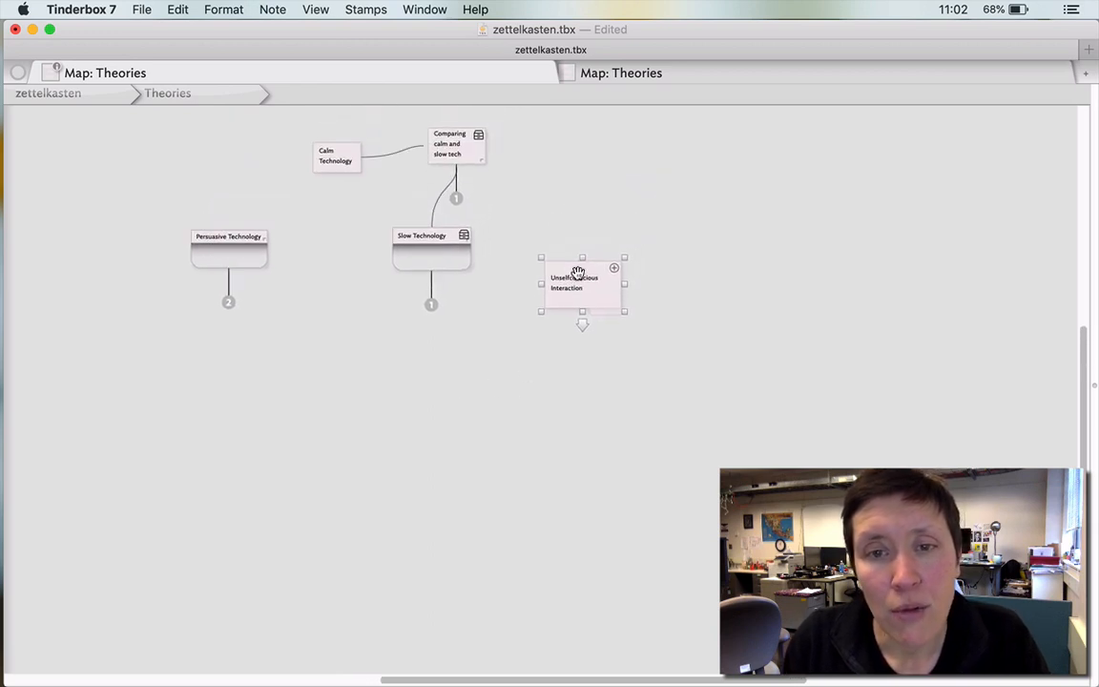
left_click_drag(375, 333, 391, 311)
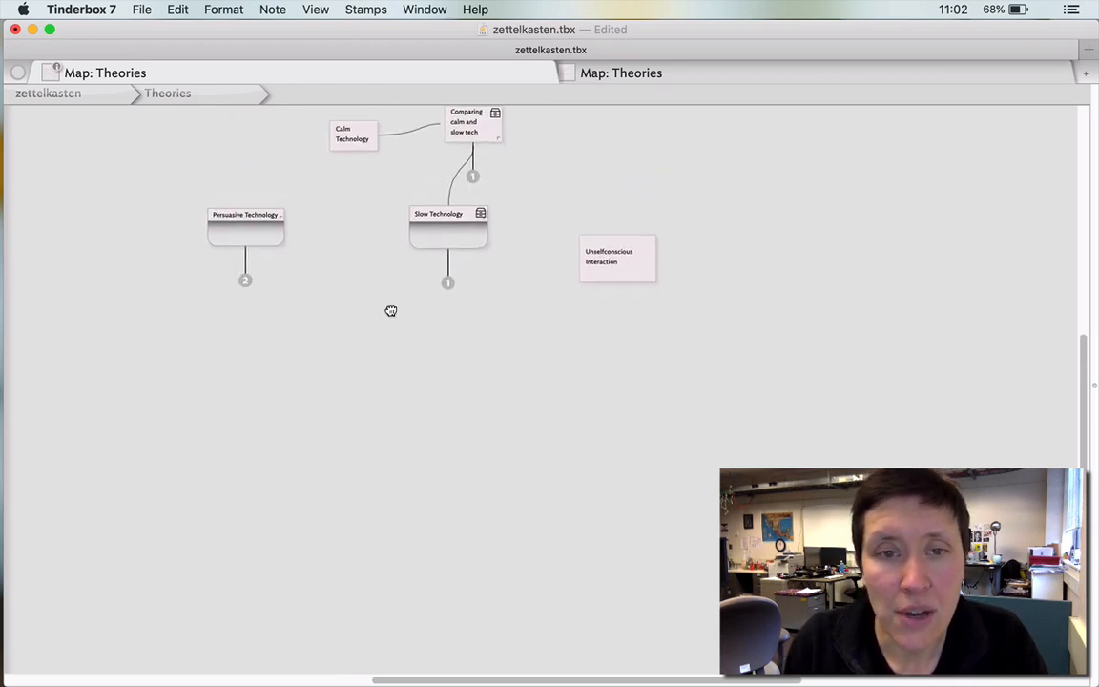
Link Slow Technology to the Unselfconscious Interaction note and label the link "related"
left_click(434, 235)
left_click_drag(446, 262, 611, 265)
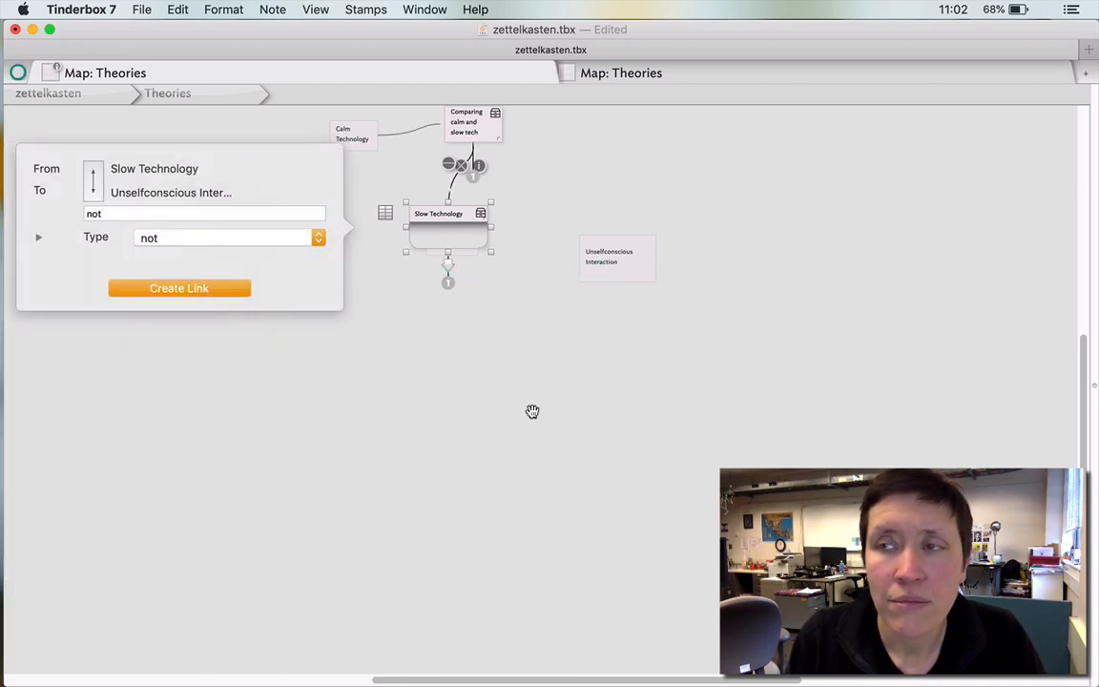
left_click(103, 214)
type("related")
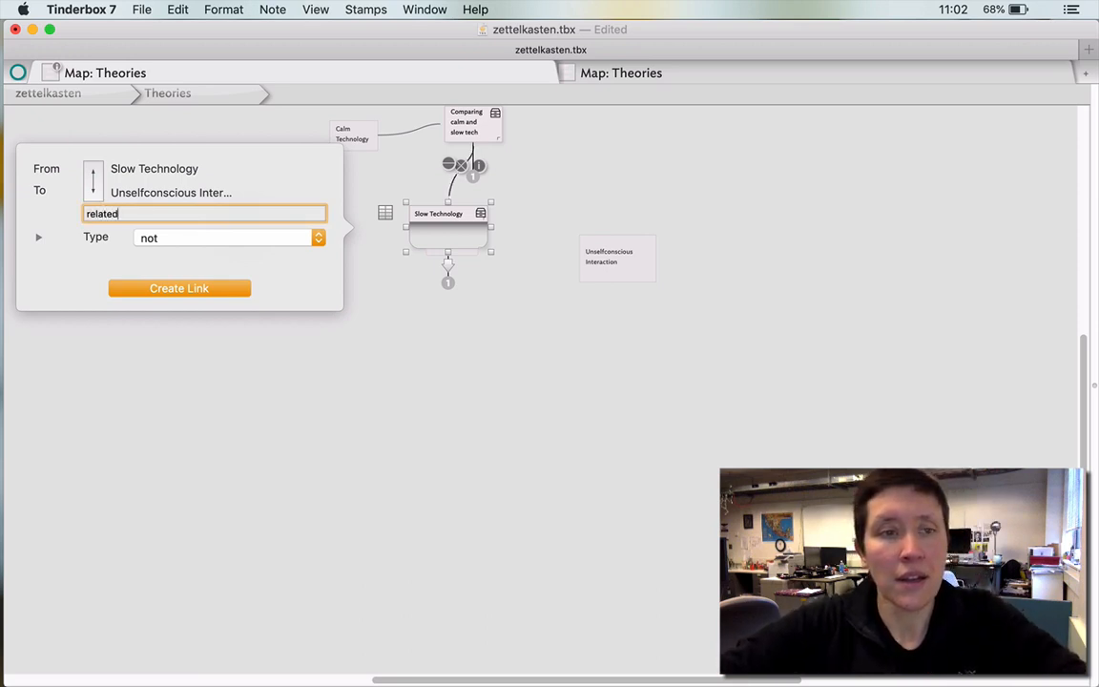
key("Return")
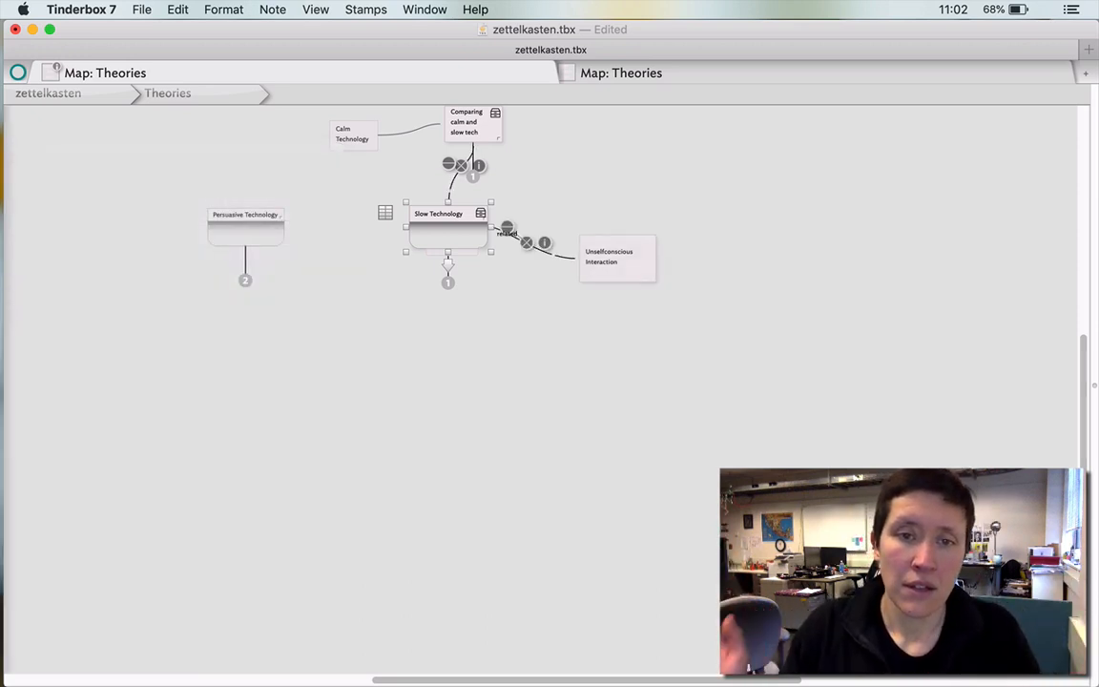
Shift Unselfconscious Interaction diagonally down and away from Slow Technology, and attach the incoming link to its left edge
left_click_drag(641, 259, 677, 298)
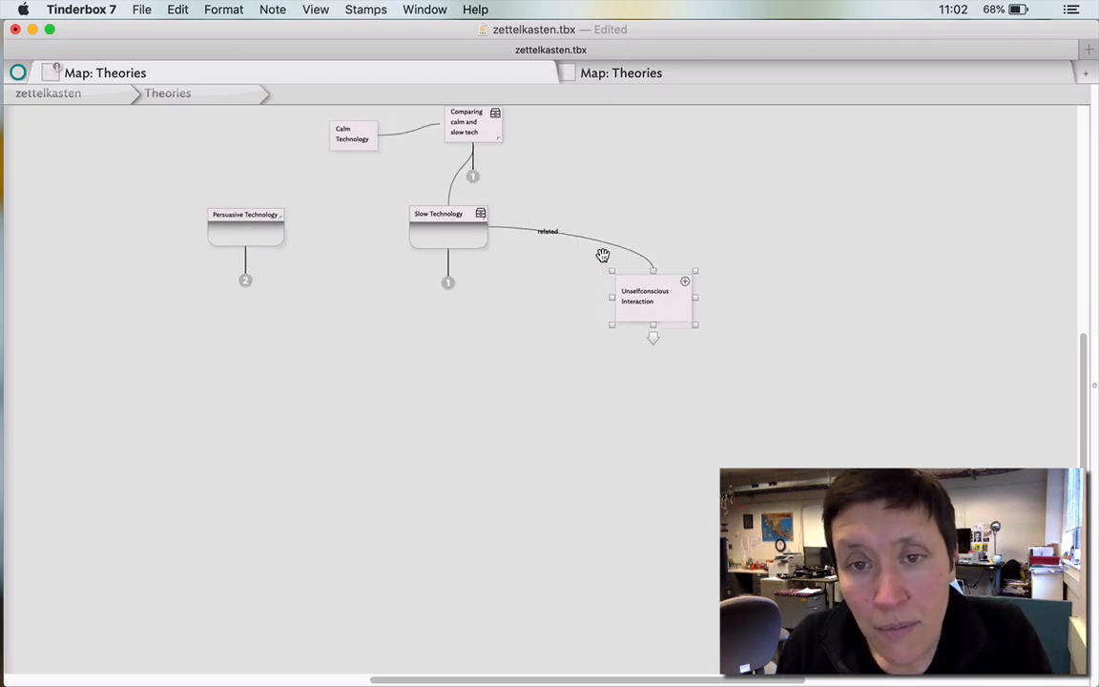
mouse_move(609, 246)
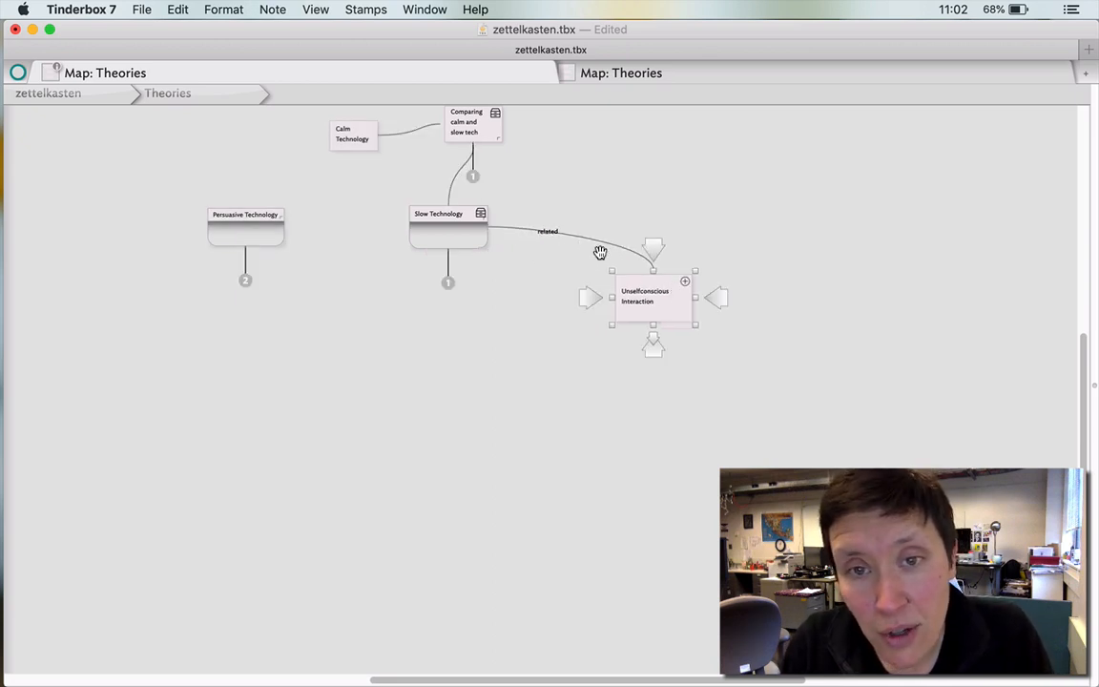
left_click(587, 297)
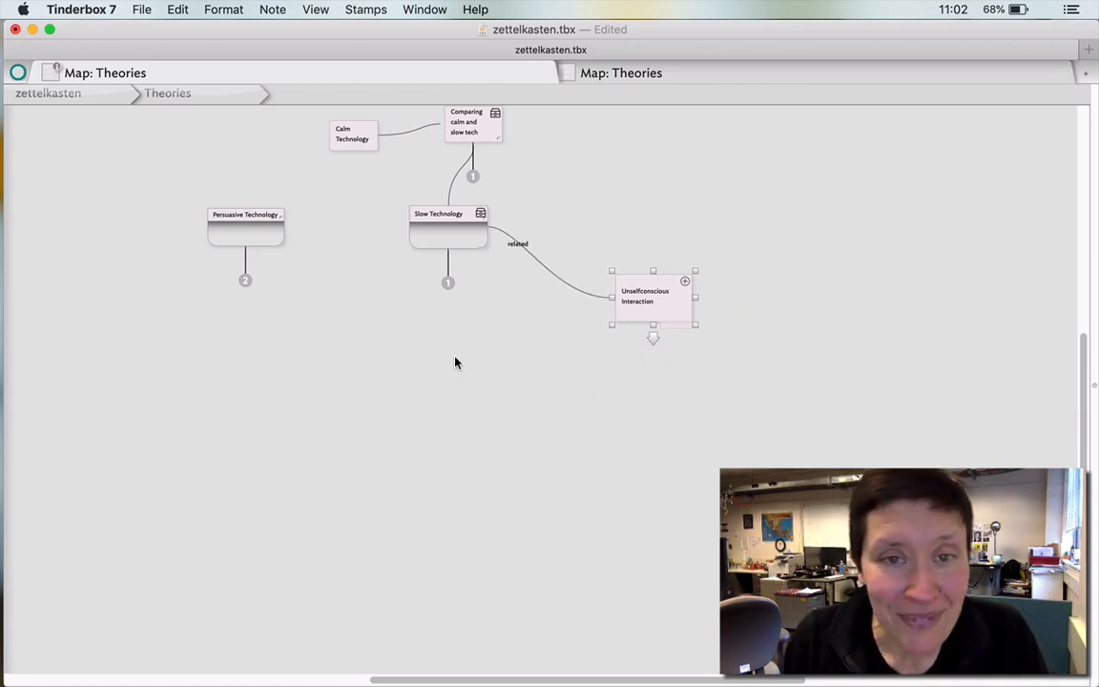
Make the "related" link from Slow Technology dashed and move its label closer to the middle of the line
left_click(438, 221)
left_click(559, 262)
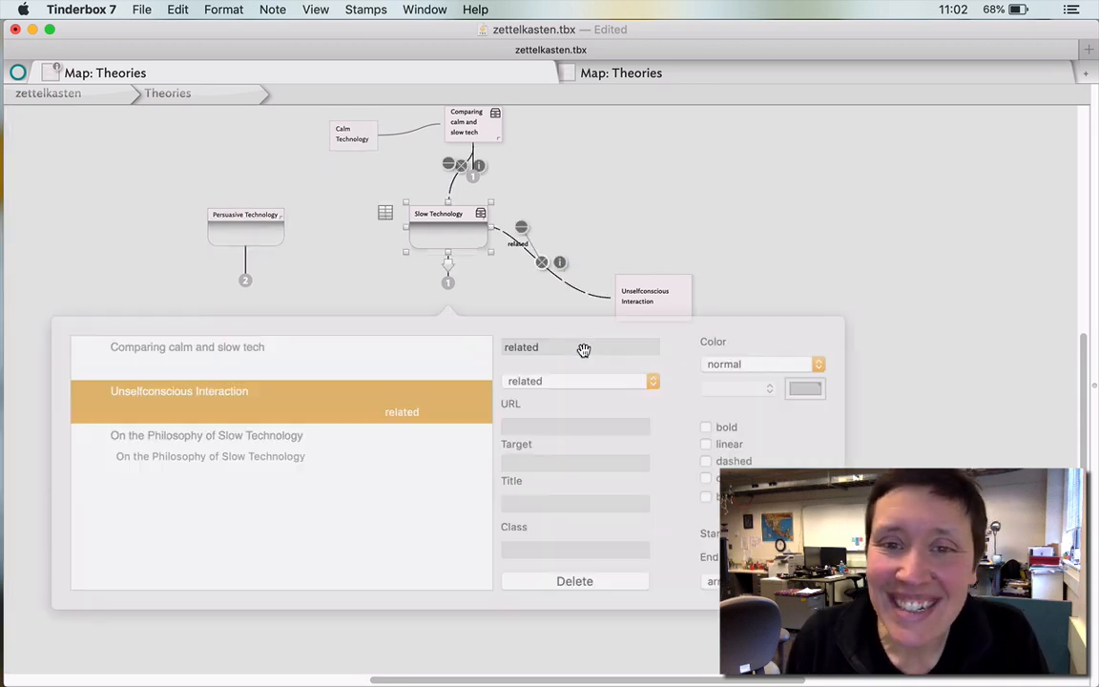
left_click(689, 447)
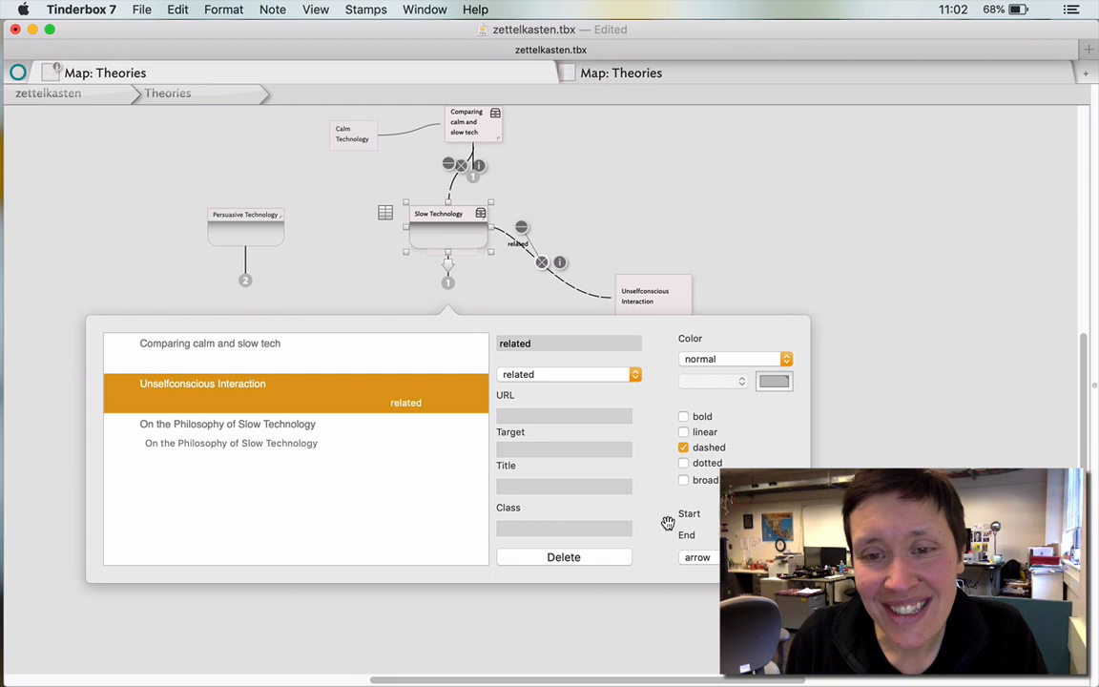
left_click(847, 417)
left_click_drag(517, 244, 553, 249)
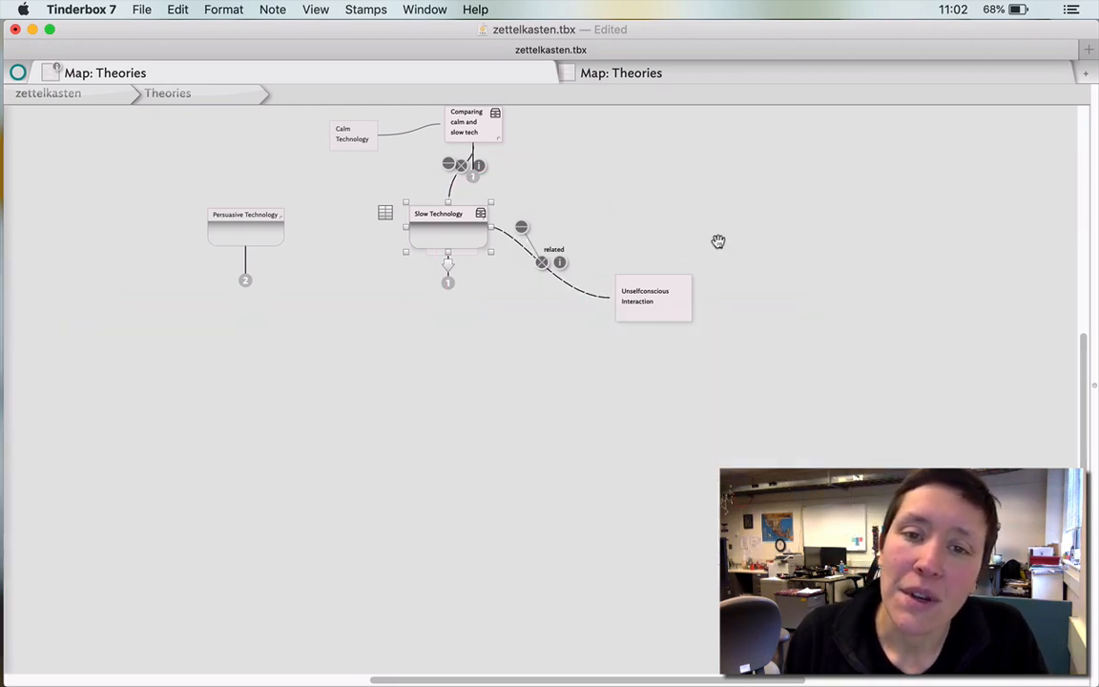
left_click(733, 244)
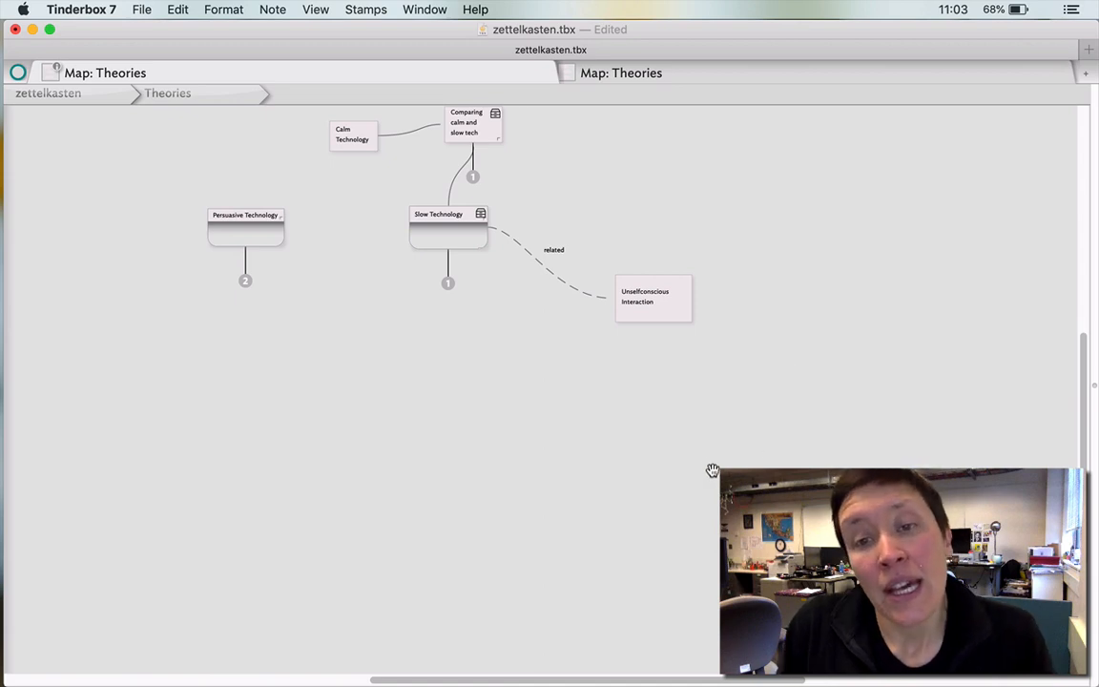
Look inside the Unselfconscious Interaction container and return to the Theories map
left_click(665, 317)
left_click(665, 316)
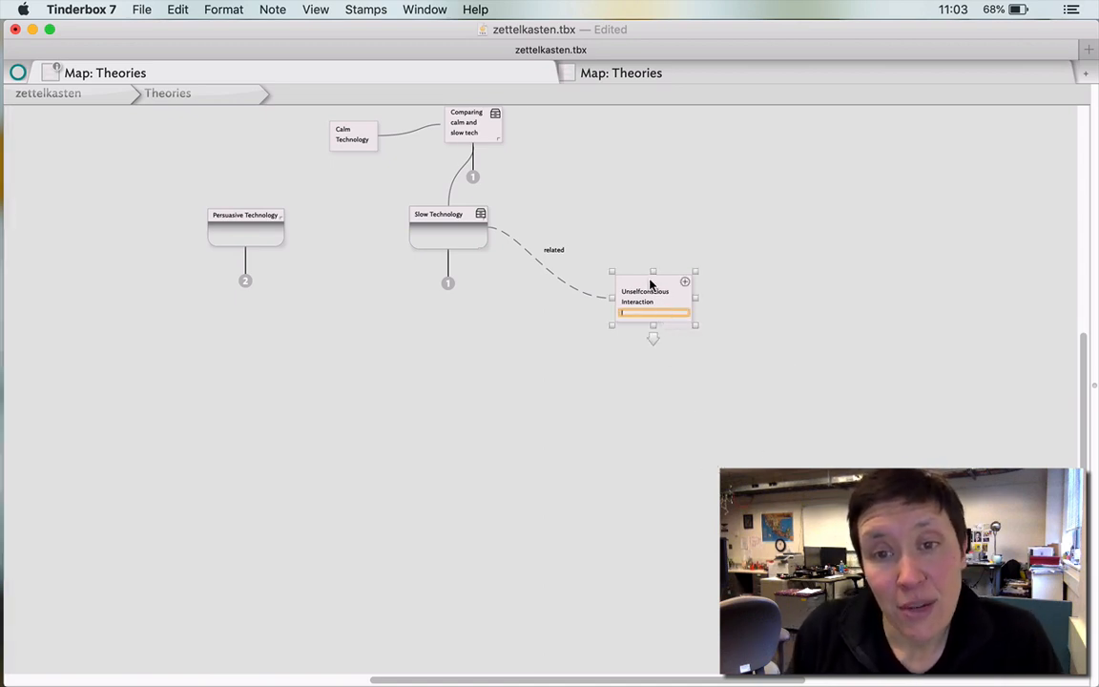
double_click(650, 280)
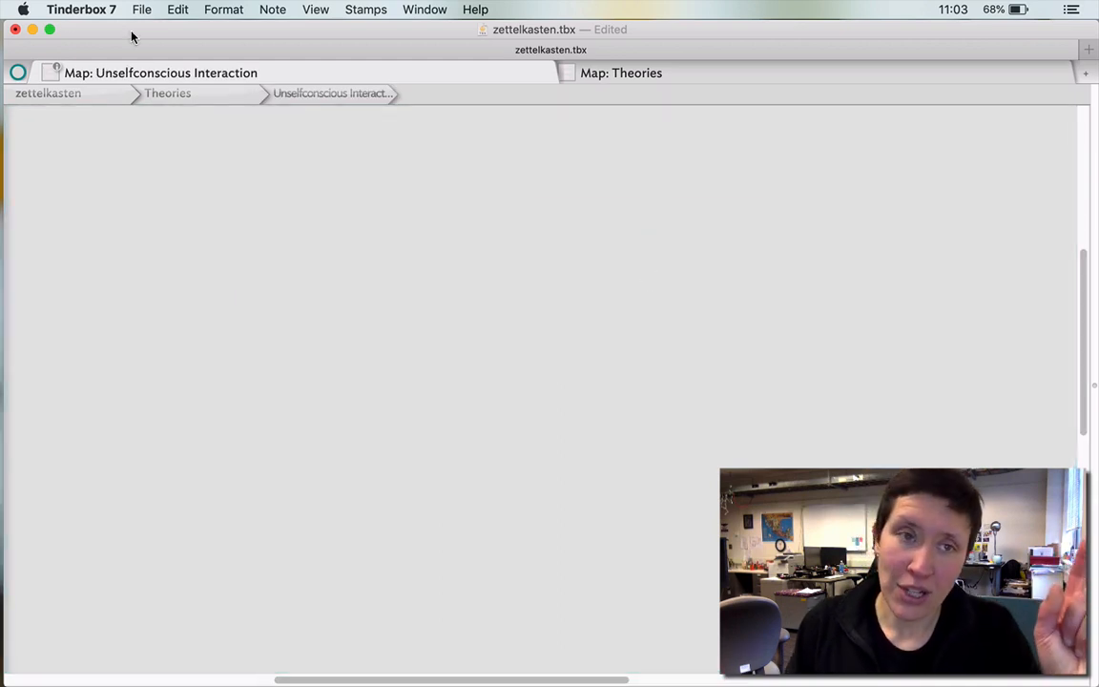
left_click(211, 94)
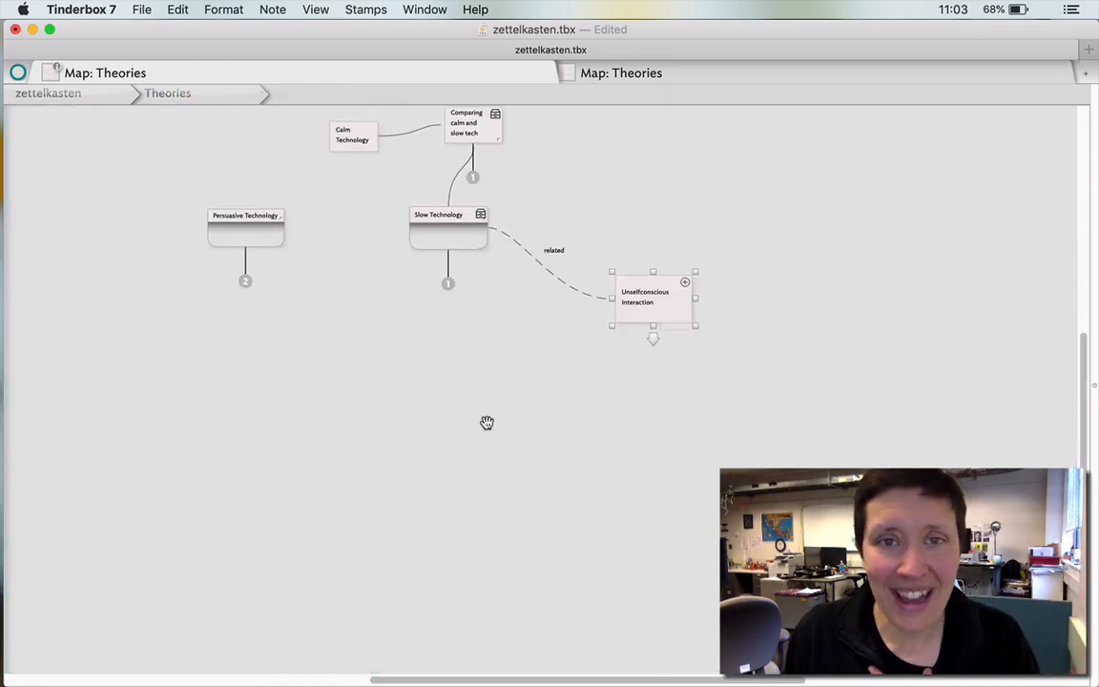
Reveal the text pane beside the Theories map and read through the Slow Technology note's text
scroll(486, 422, "up", 3)
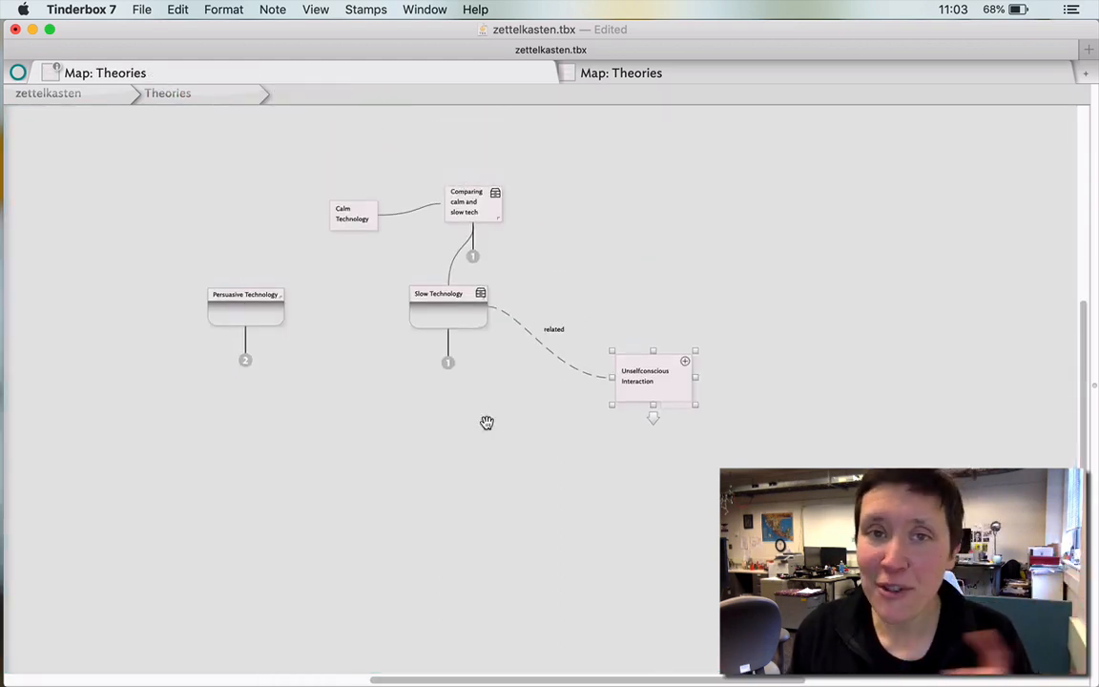
left_click(435, 326)
left_click_drag(1095, 397, 794, 396)
scroll(875, 405, "down", 2)
scroll(875, 404, "down", 3)
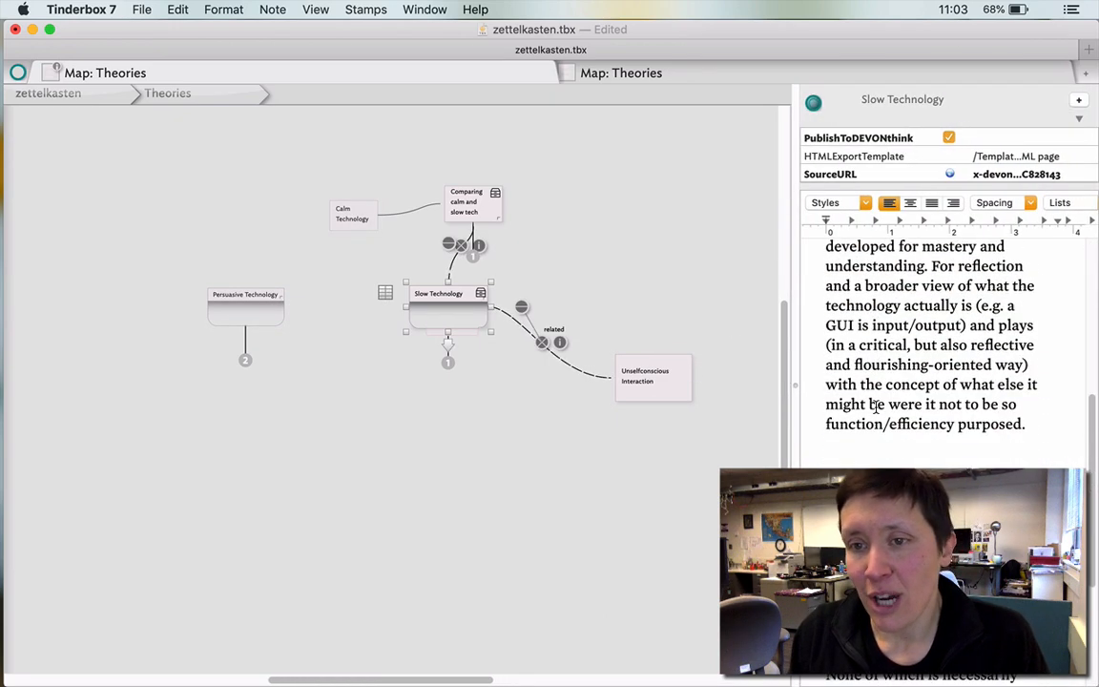
scroll(875, 405, "up", 5)
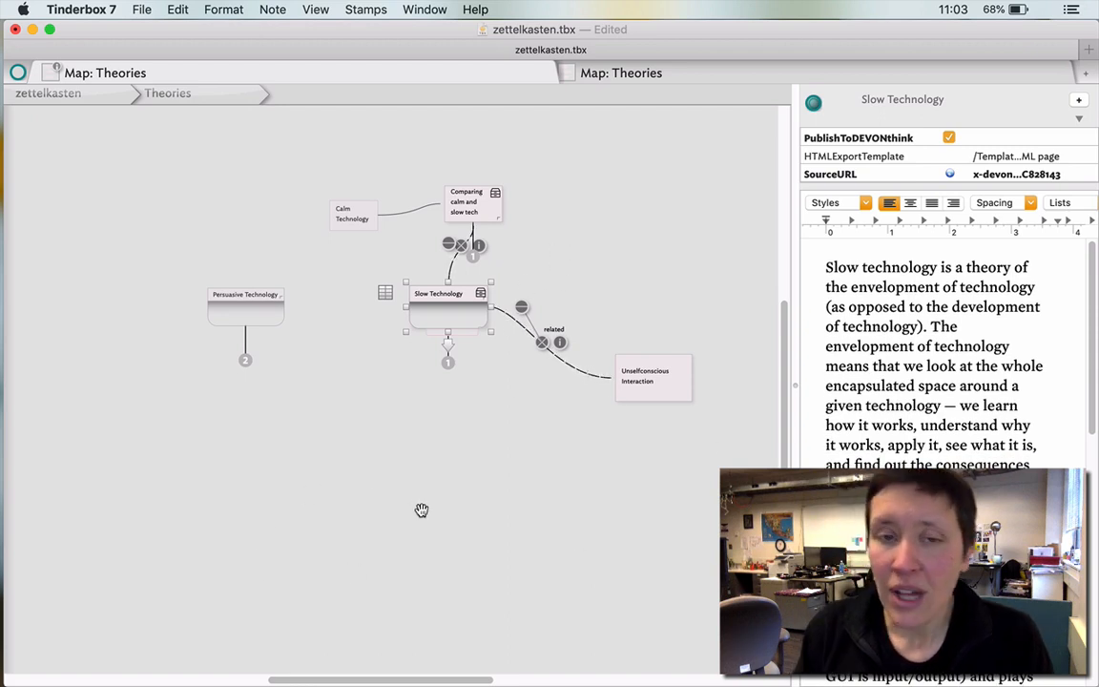
Review the text of the Persuasive Technology and Comparing calm and slow tech notes, and reread Slow Technology
left_click(249, 326)
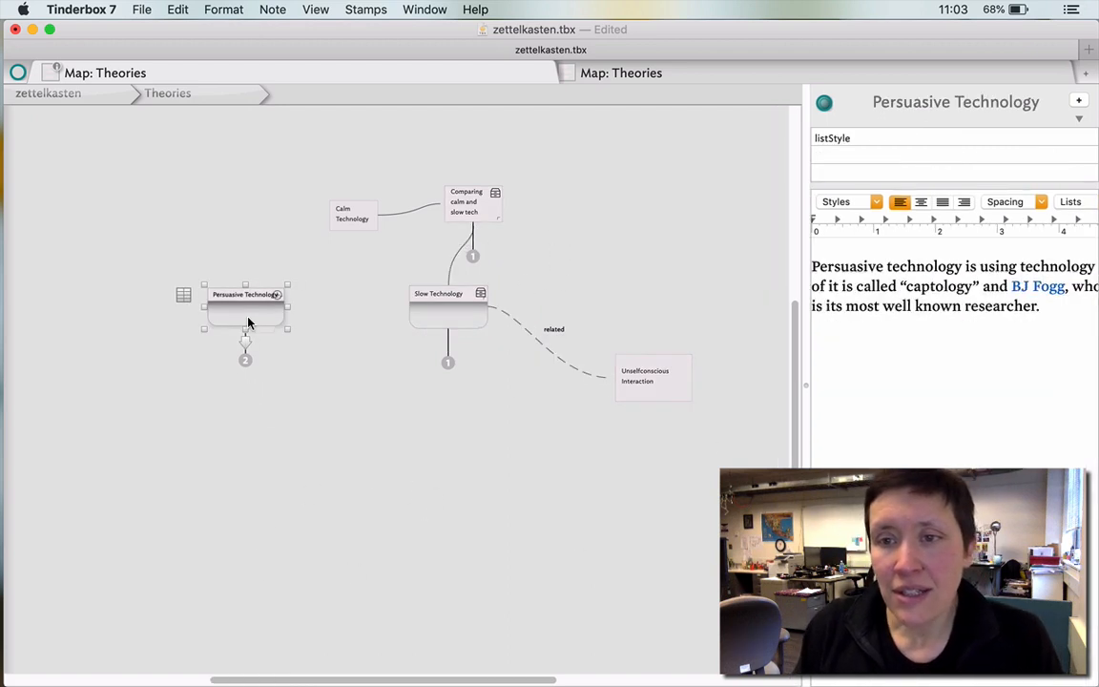
left_click(454, 204)
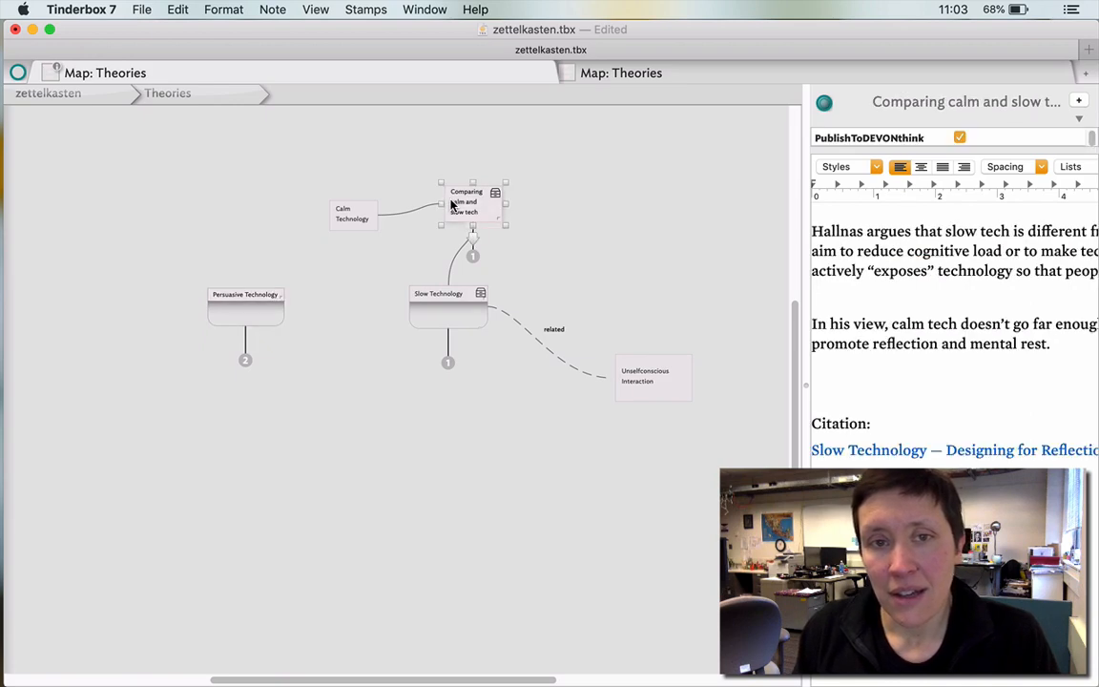
left_click(445, 317)
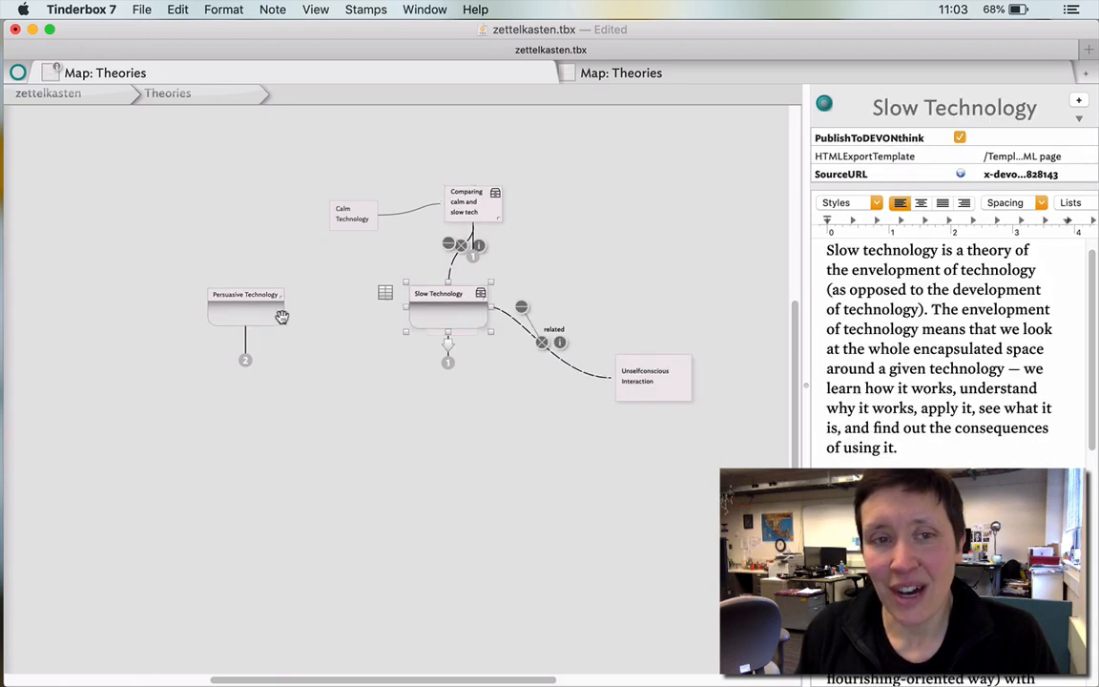
left_click(399, 439)
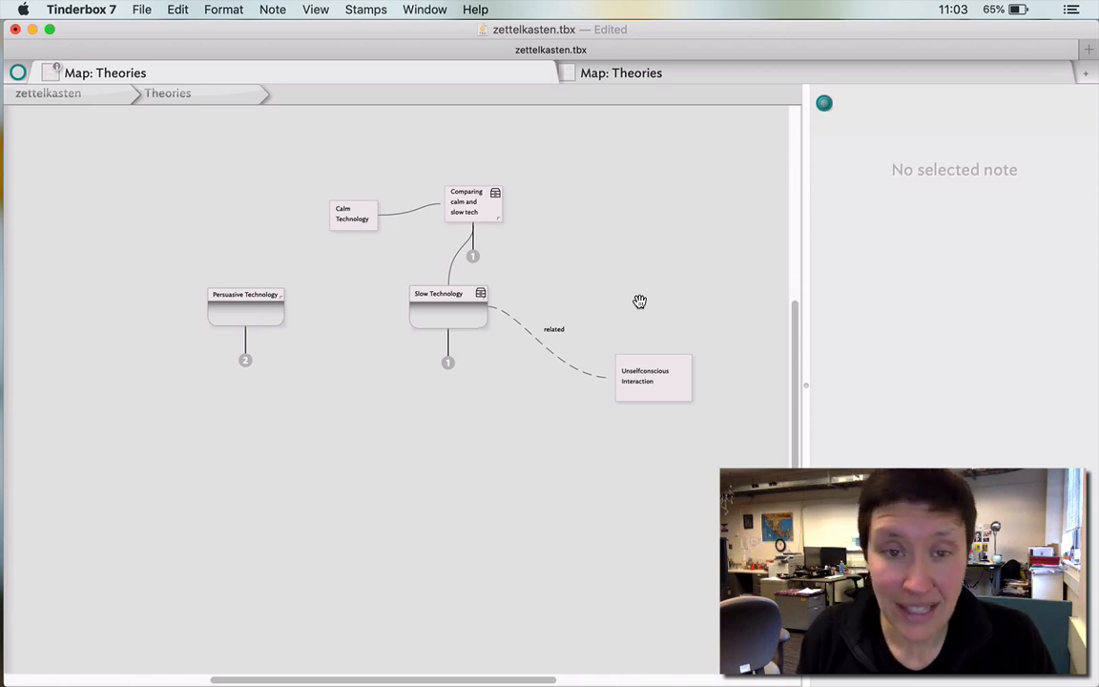
left_click(456, 321)
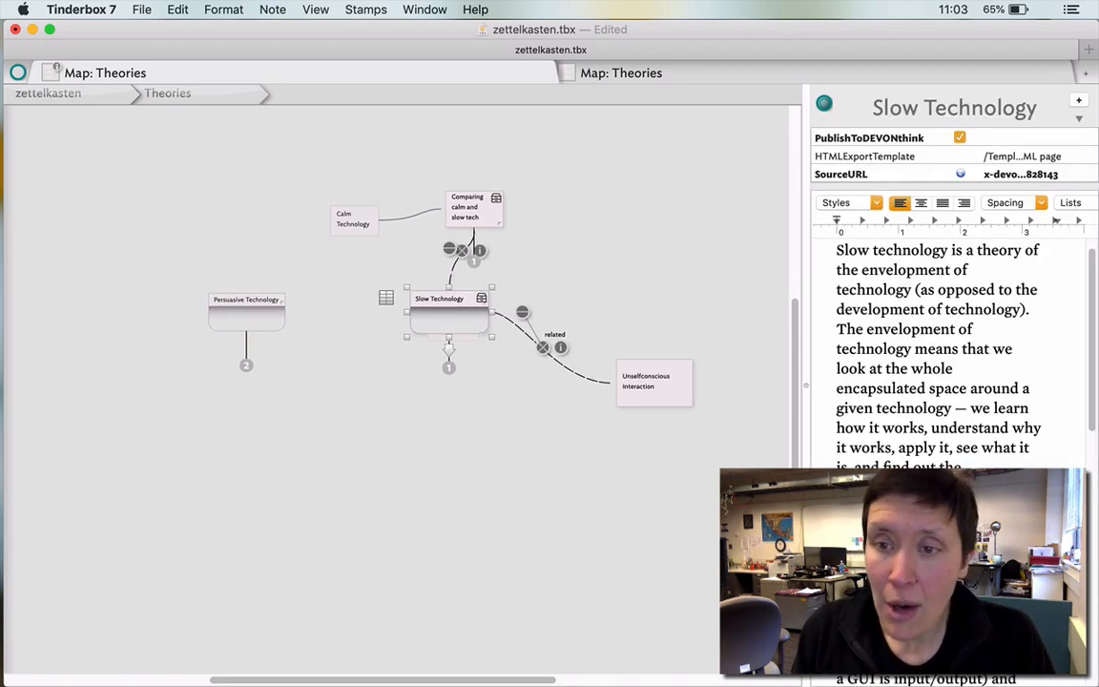
scroll(895, 400, "down", 15)
scroll(895, 401, "up", 15)
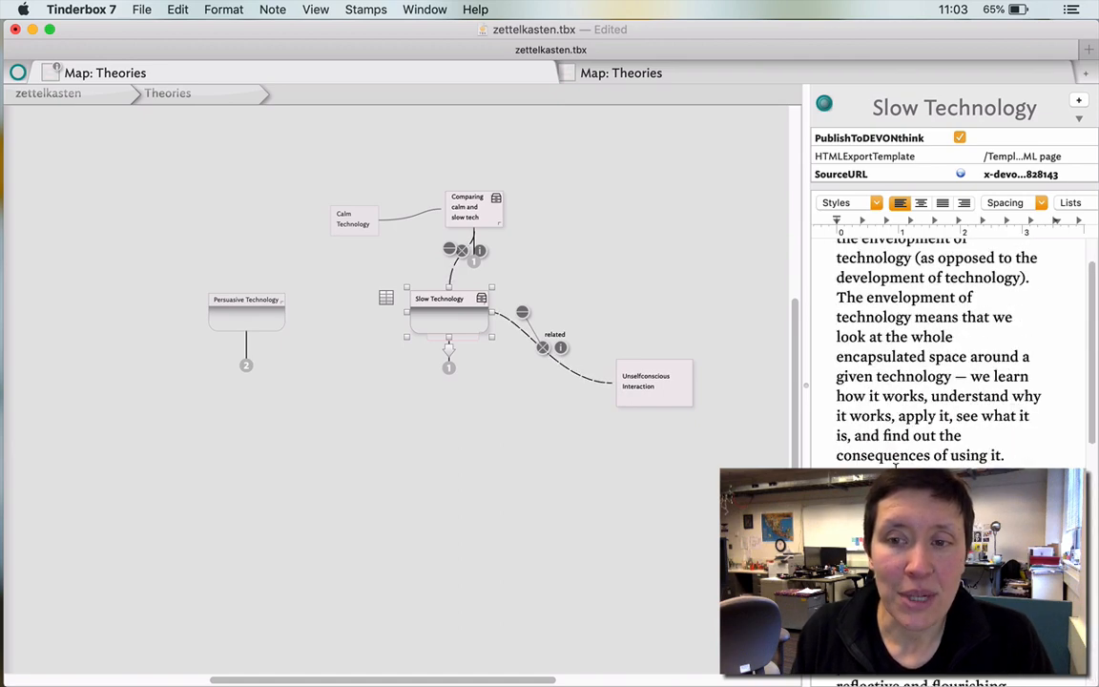
scroll(897, 465, "up", 2)
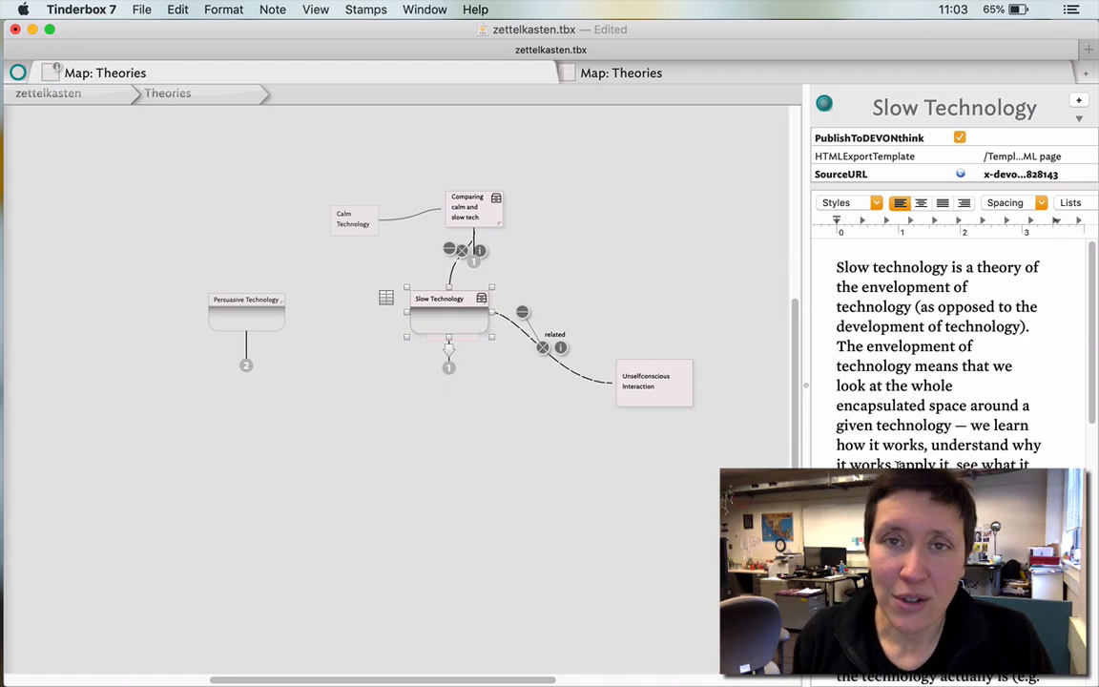
left_click(419, 494)
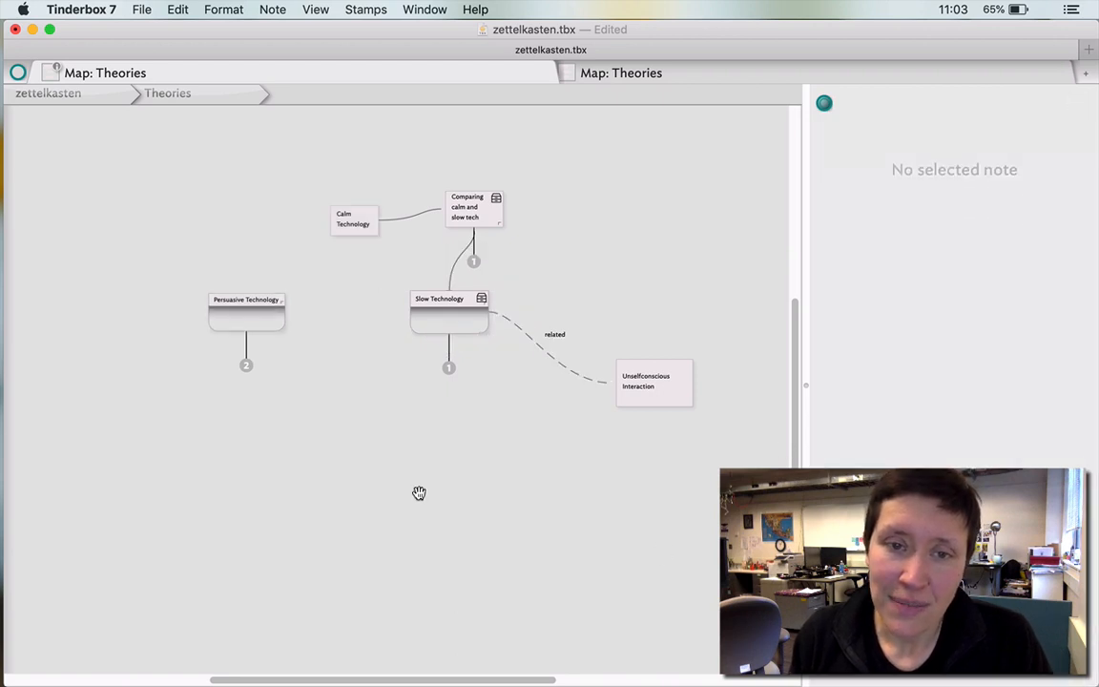
Open the Unselfconscious Interaction note's own map with its text pane kept alongside
left_click(659, 392)
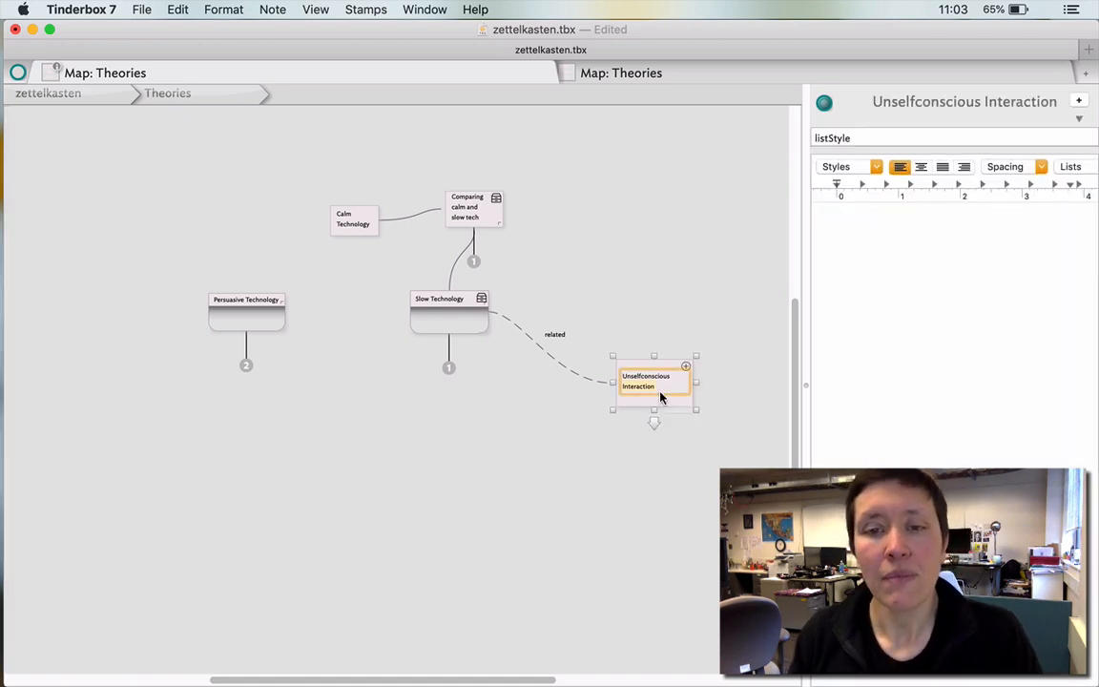
double_click(651, 403)
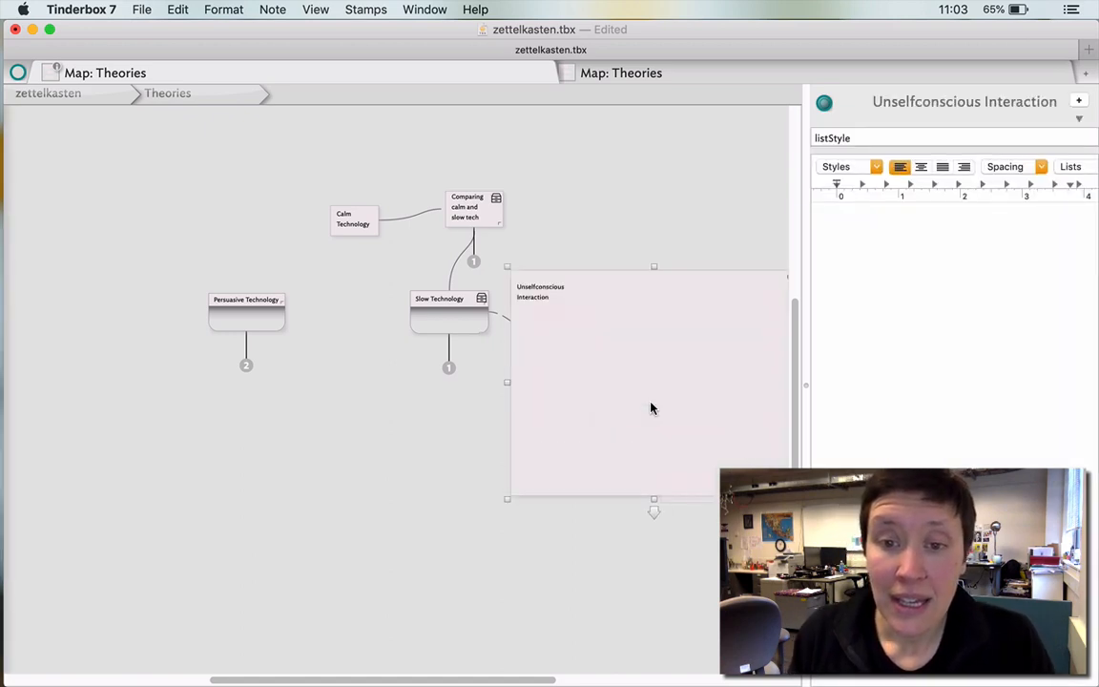